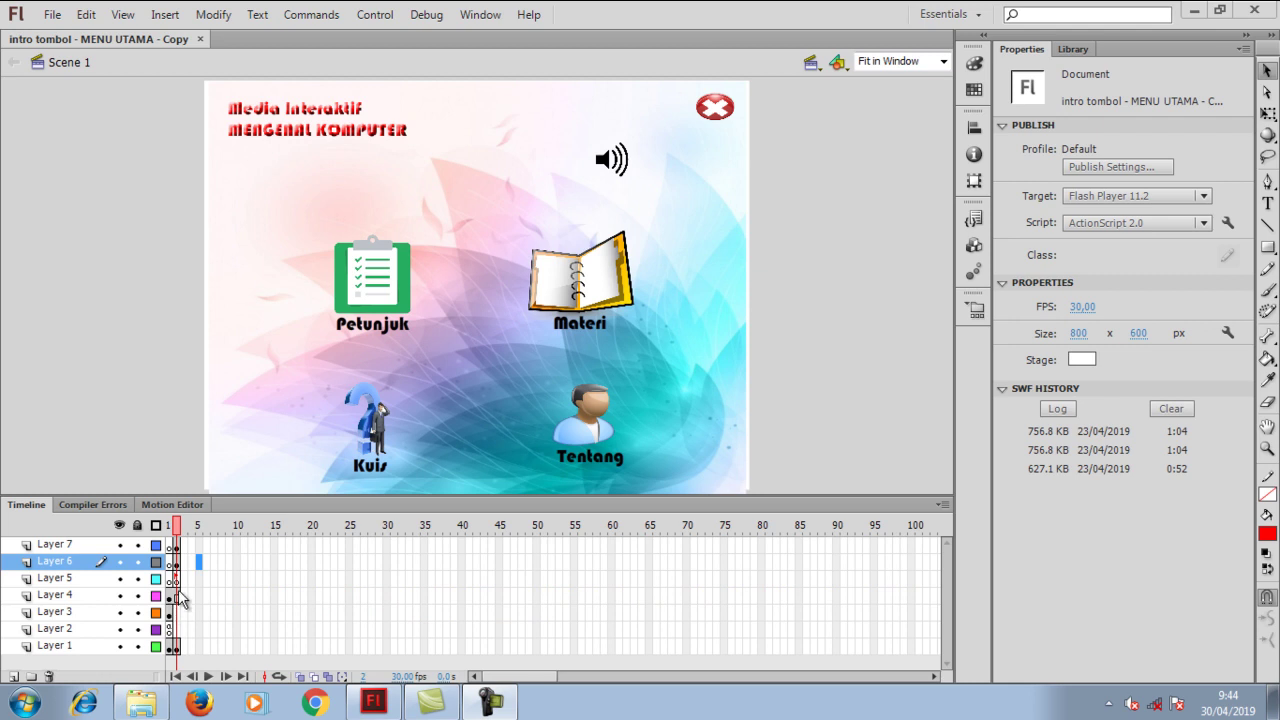
- Insert keyframes at frames 3, 4, 5 and 6 of Layer 5
left_click(184, 580)
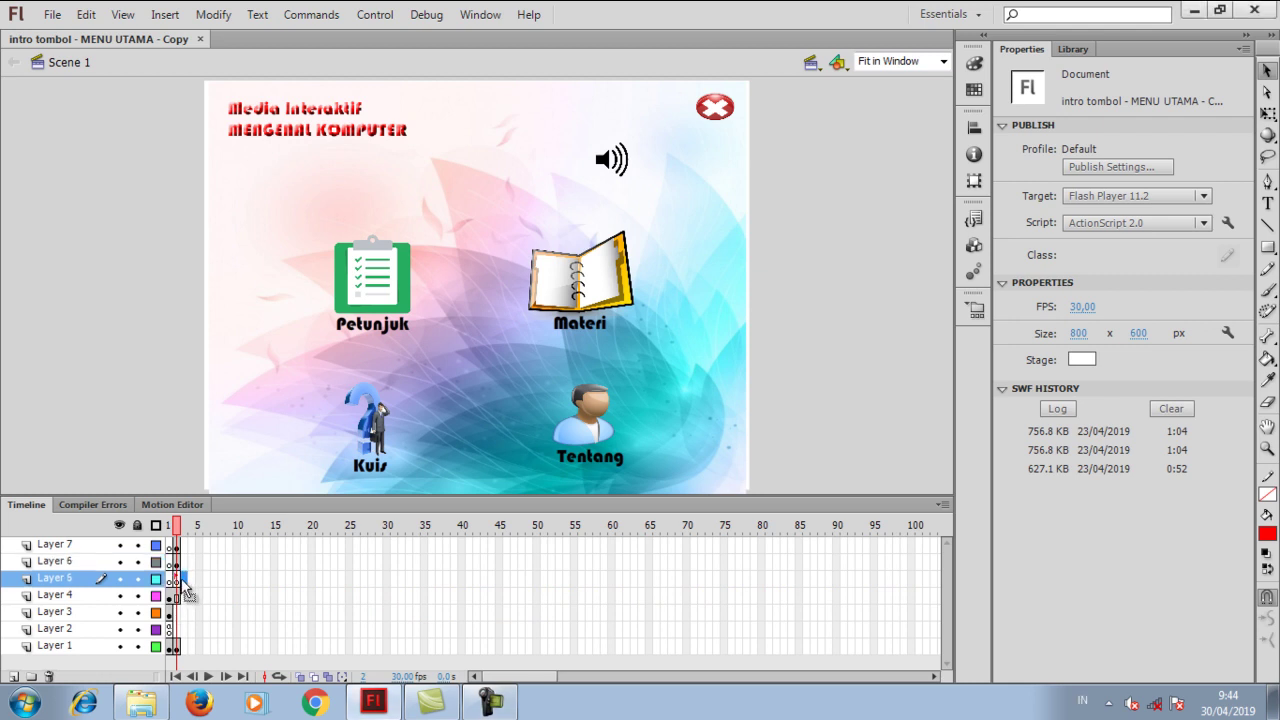
right_click(185, 586)
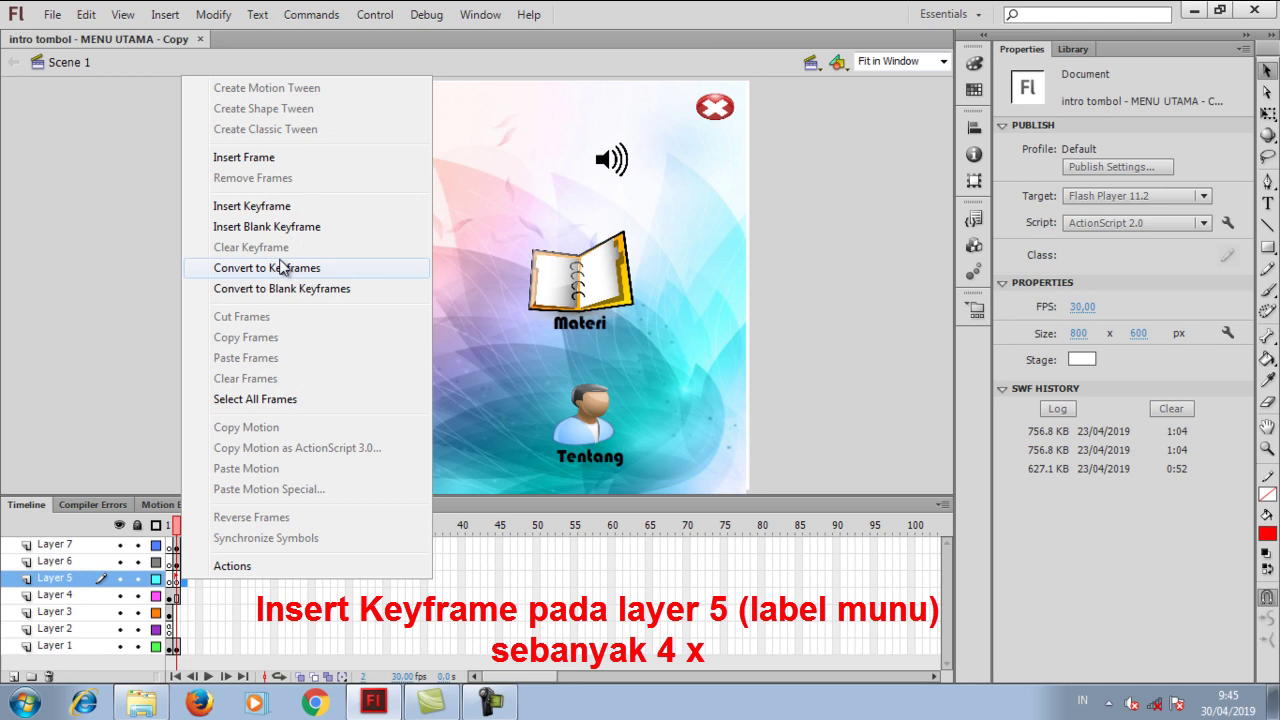
left_click(260, 206)
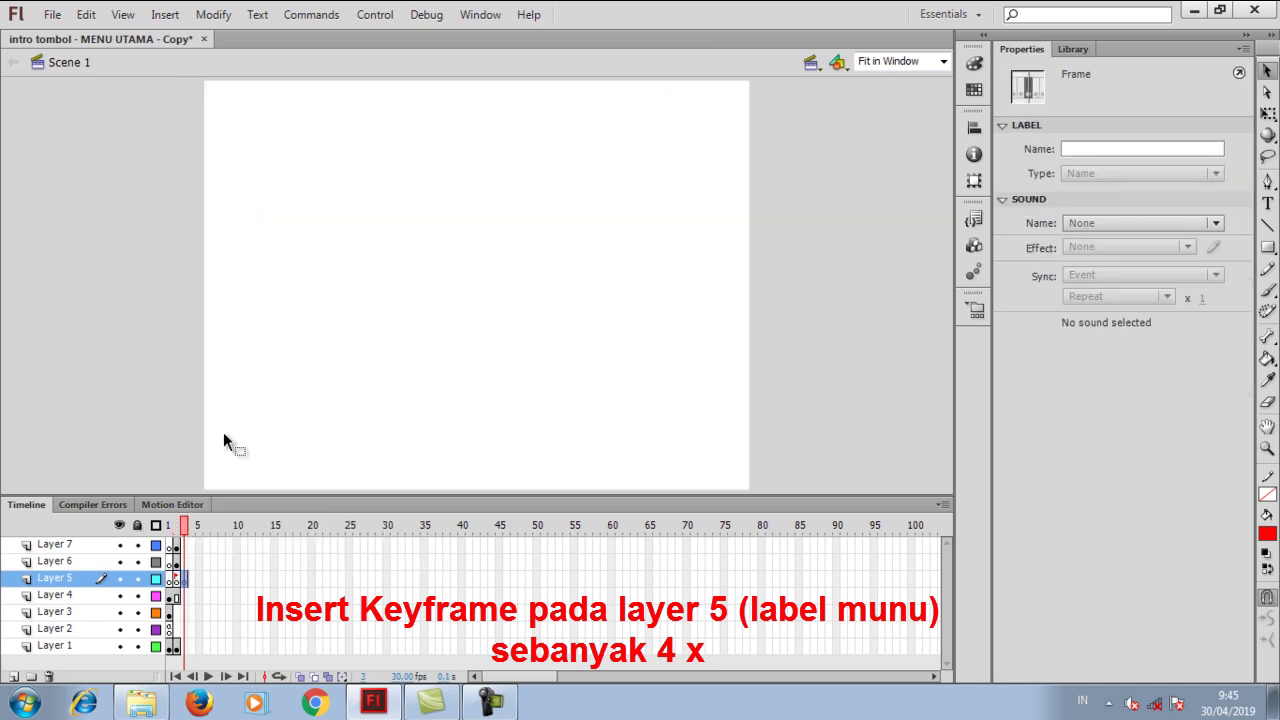
right_click(191, 580)
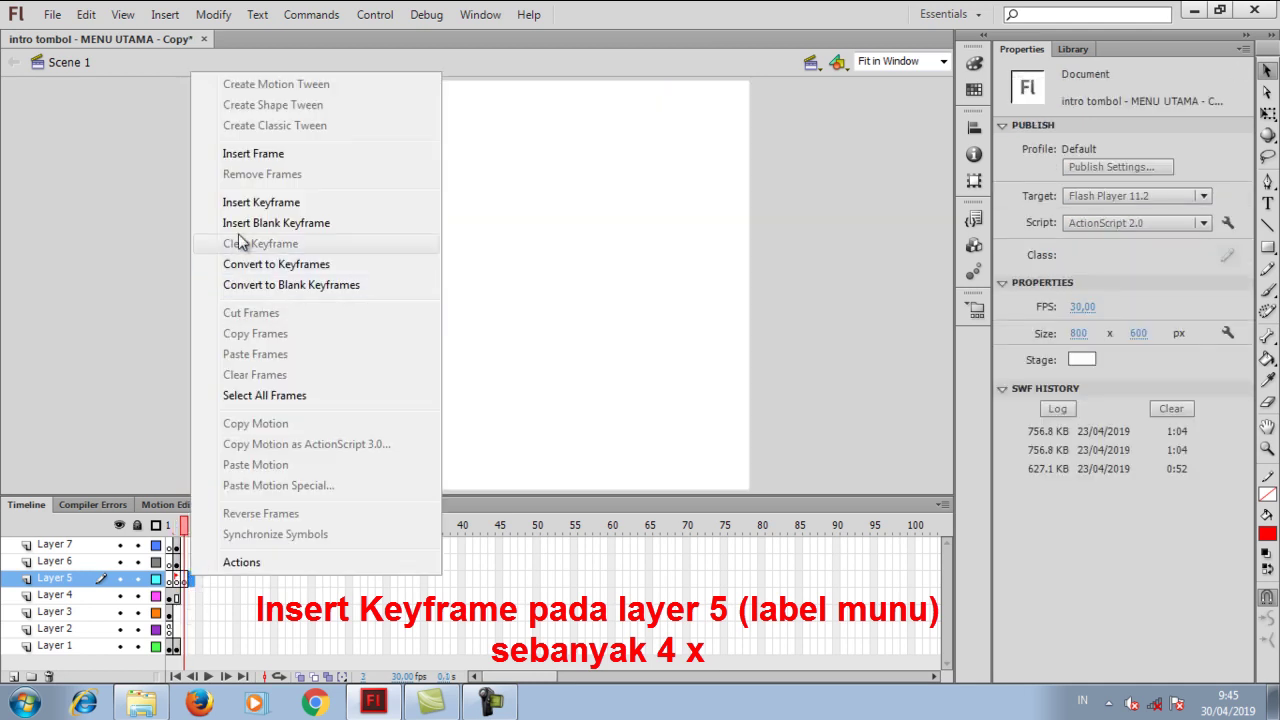
left_click(265, 206)
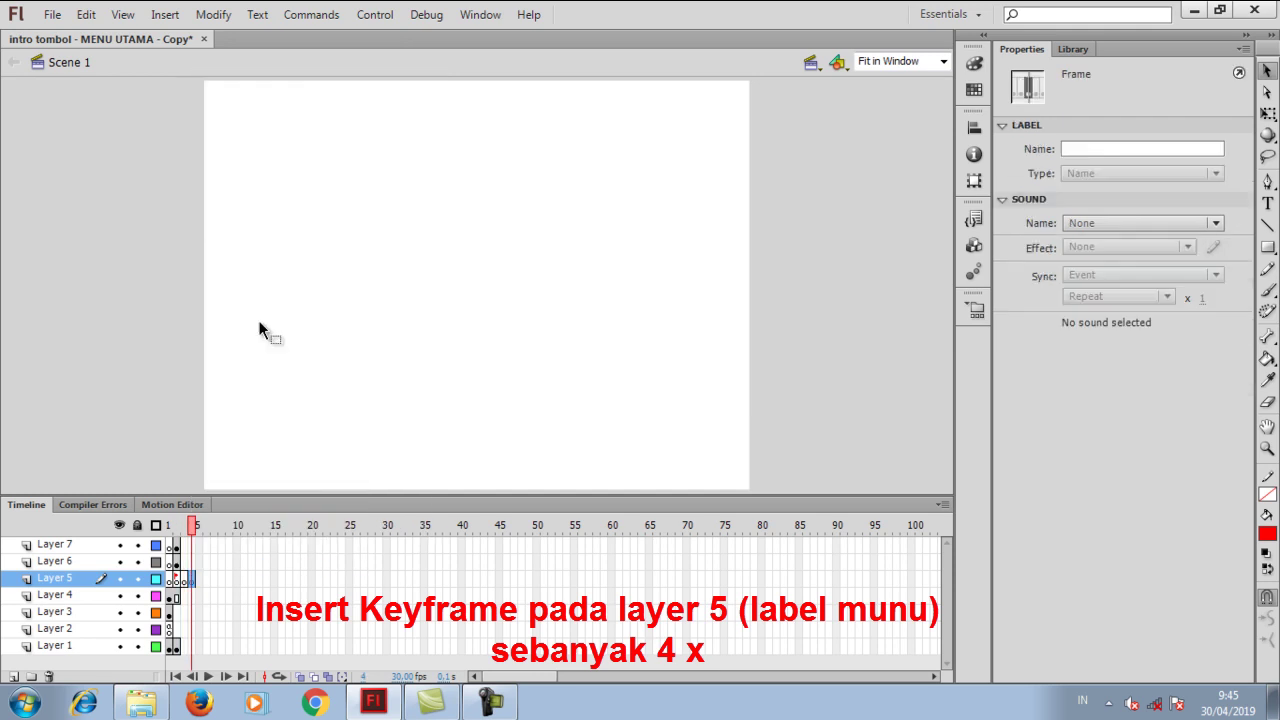
right_click(200, 580)
left_click(255, 207)
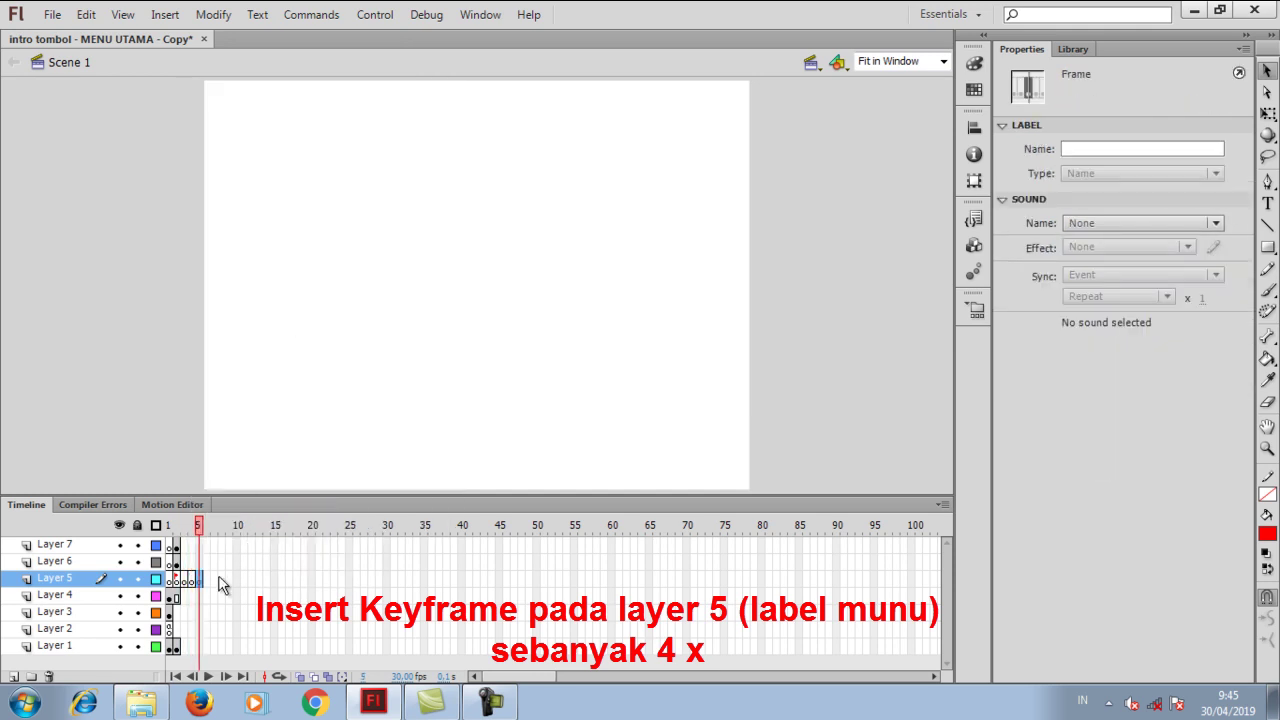
right_click(208, 578)
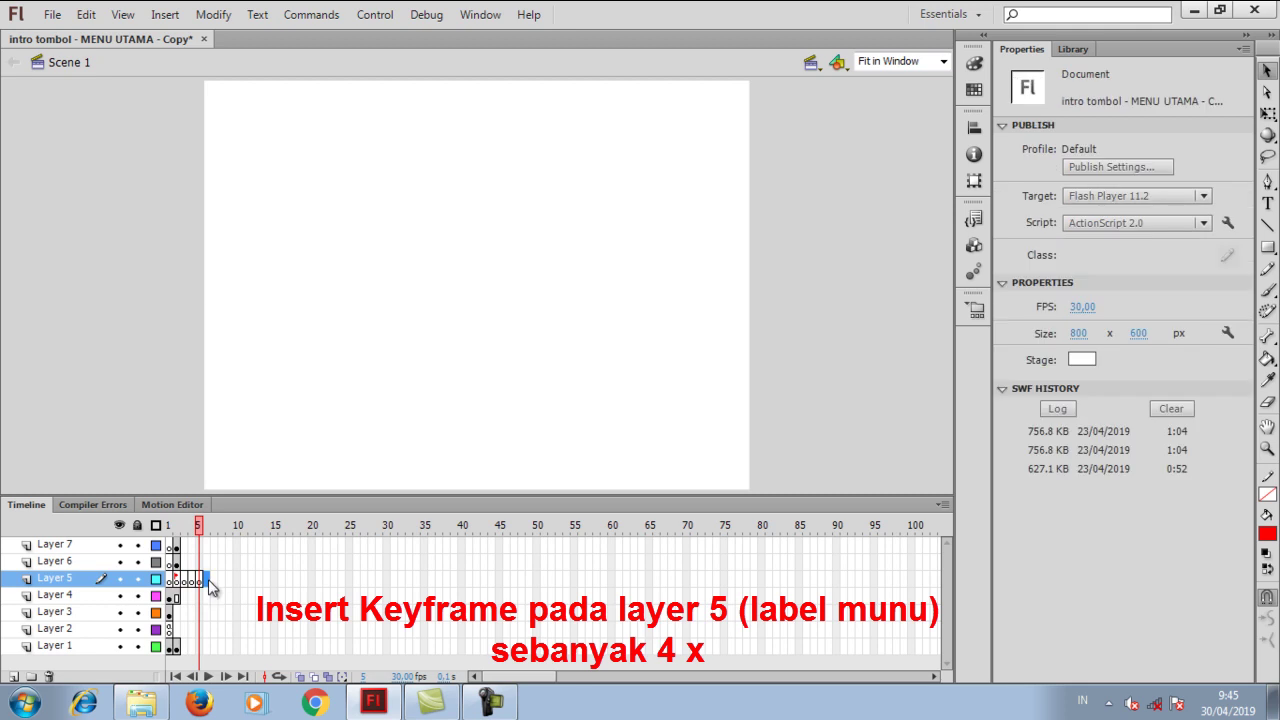
left_click(255, 207)
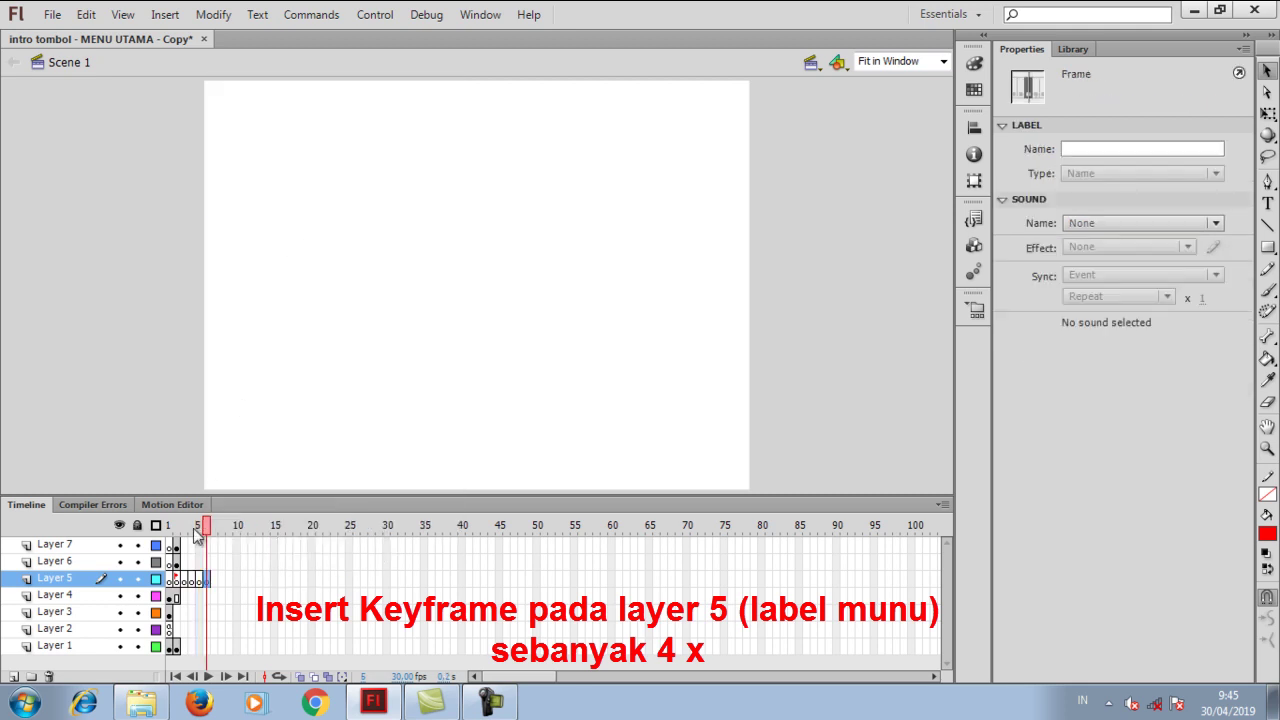
- On Layer 5, label frame 3 "materi" and frame 4 "petunjuk"
left_click(183, 580)
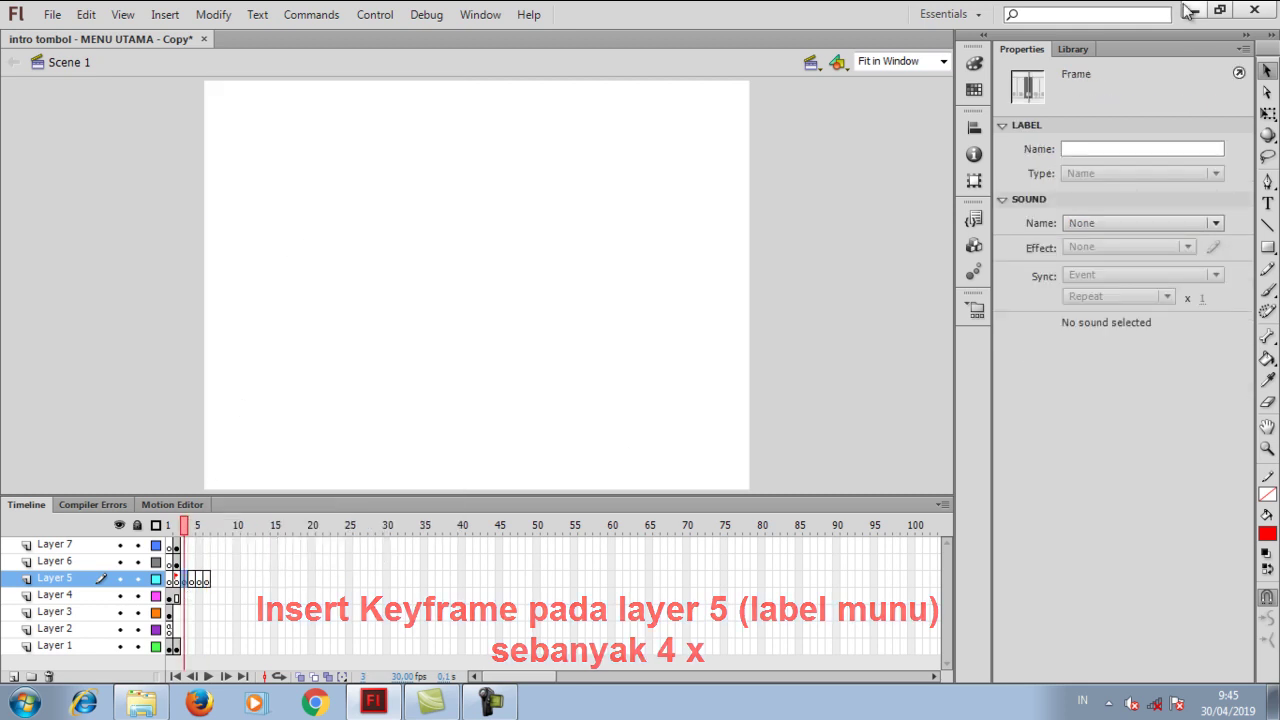
left_click(1100, 148)
type("materi")
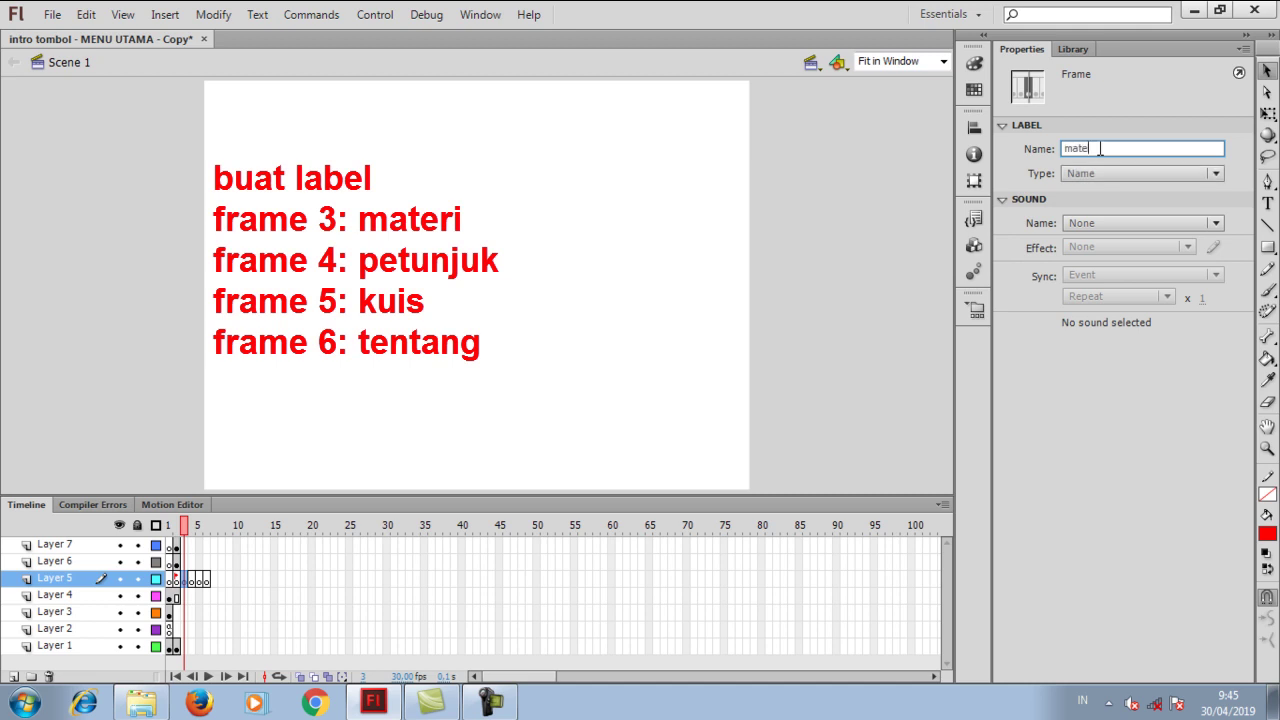
left_click(190, 580)
right_click(190, 580)
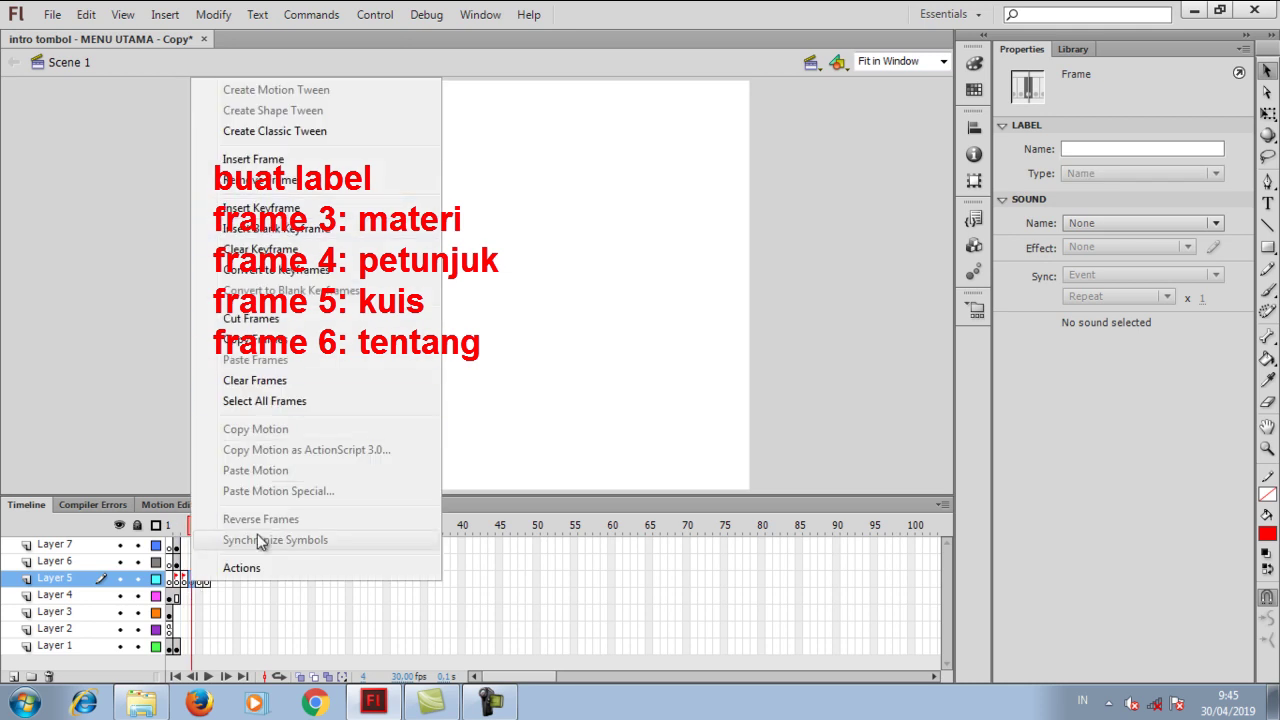
left_click(203, 590)
left_click(190, 580)
left_click(1140, 149)
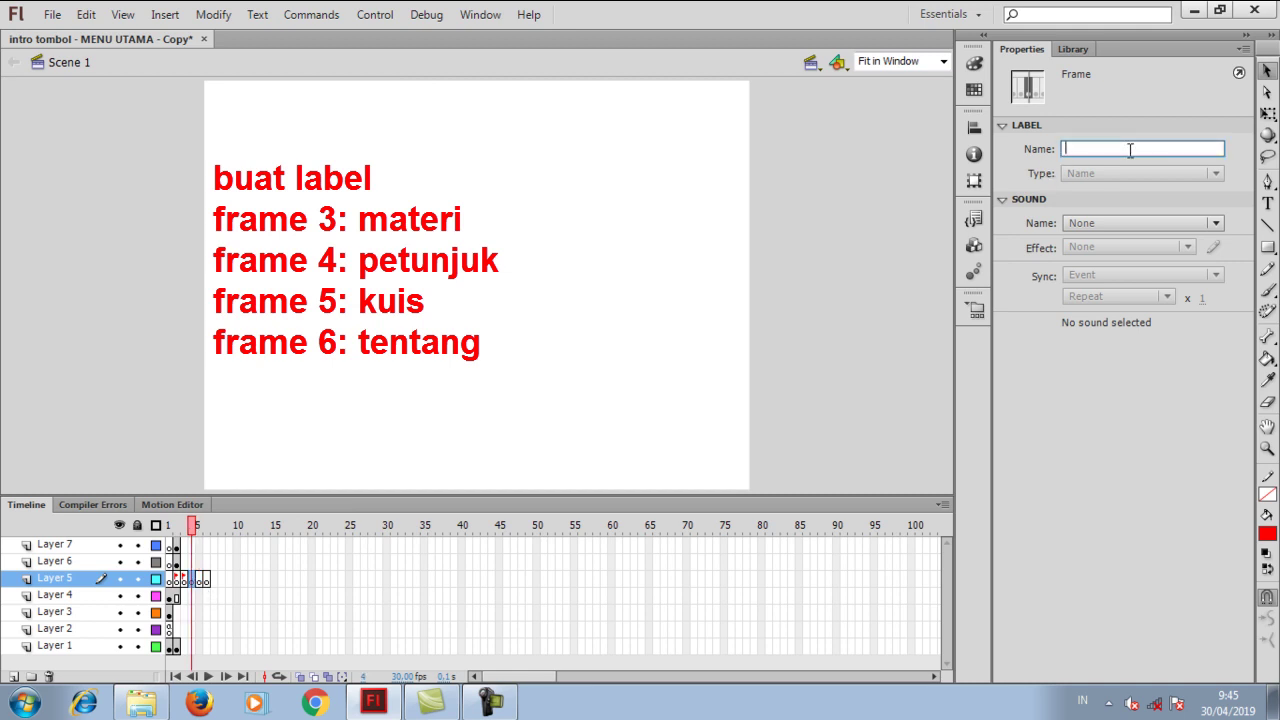
type("petunjuk")
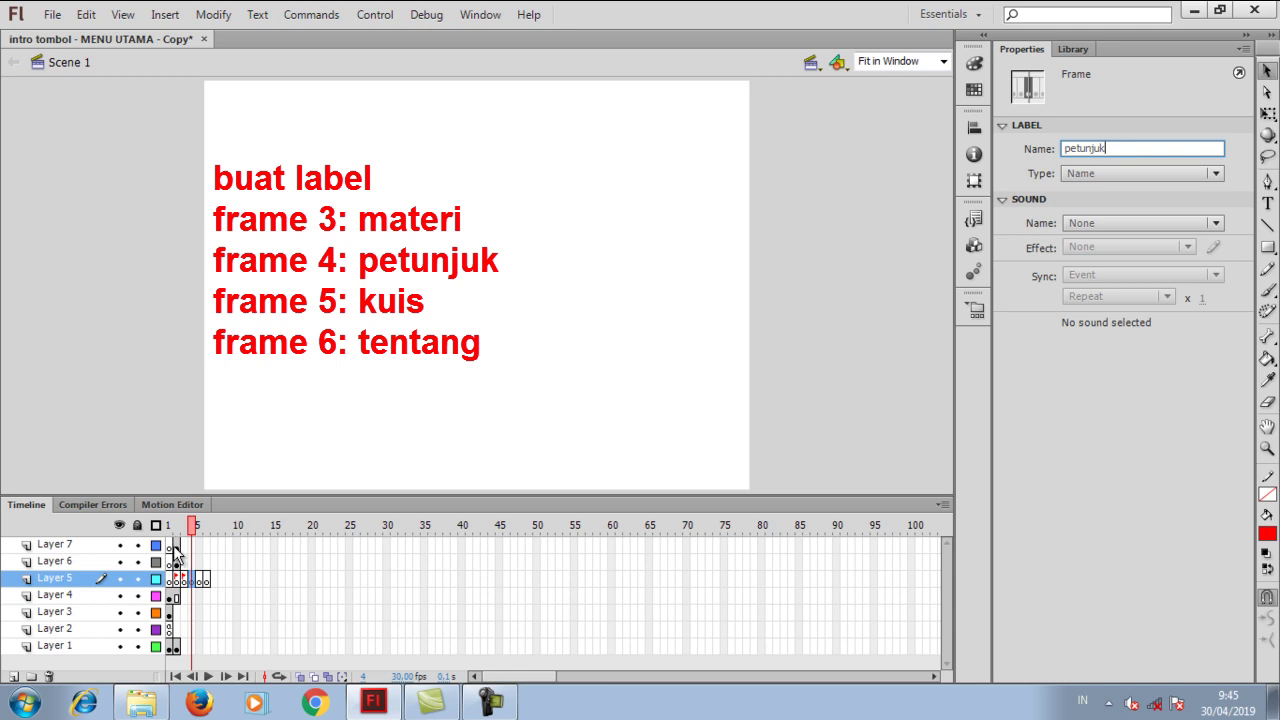
- On Layer 5, label frame 5 "kuis" and frame 6 "tentang", and review the other frame labels
left_click(198, 580)
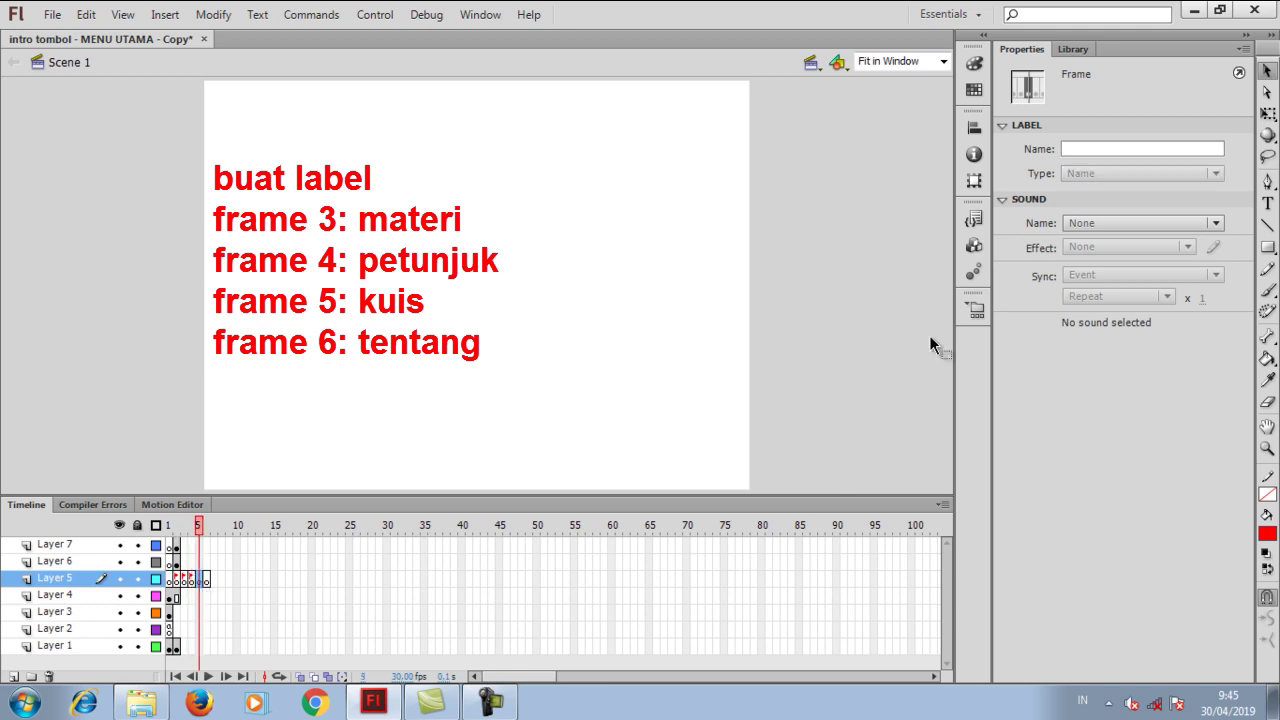
left_click(1090, 152)
type("kuis")
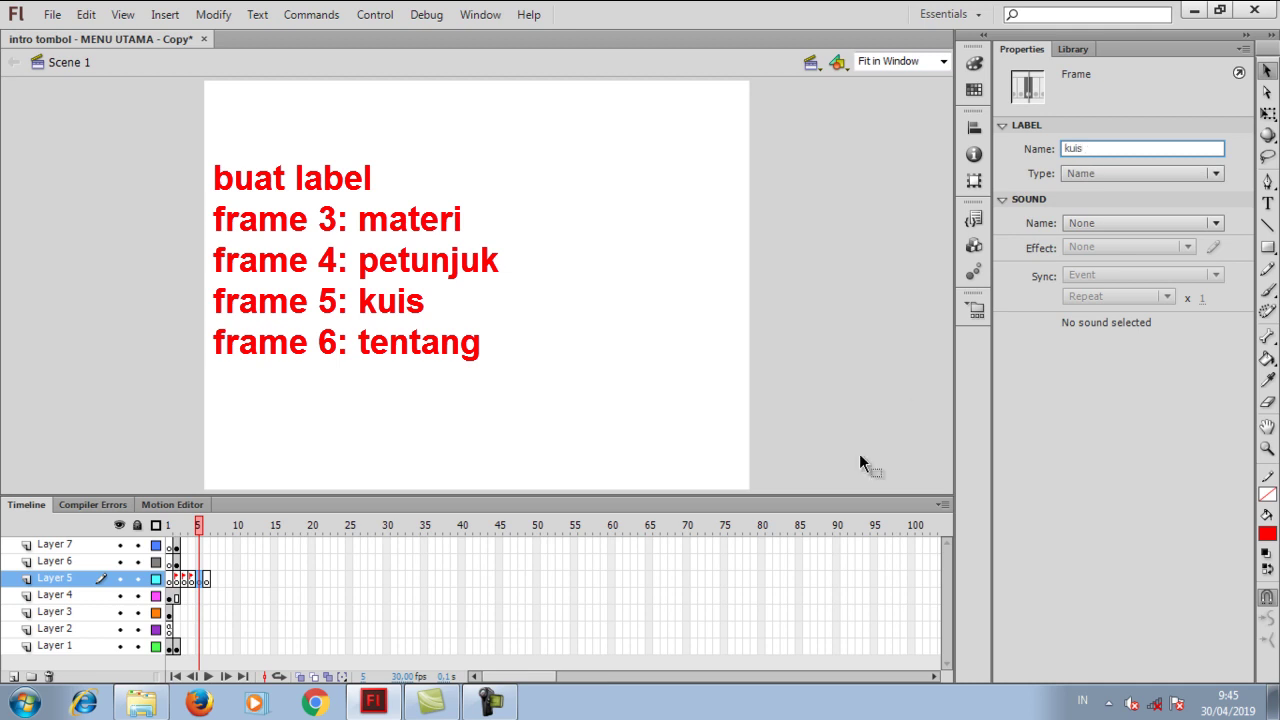
left_click(206, 581)
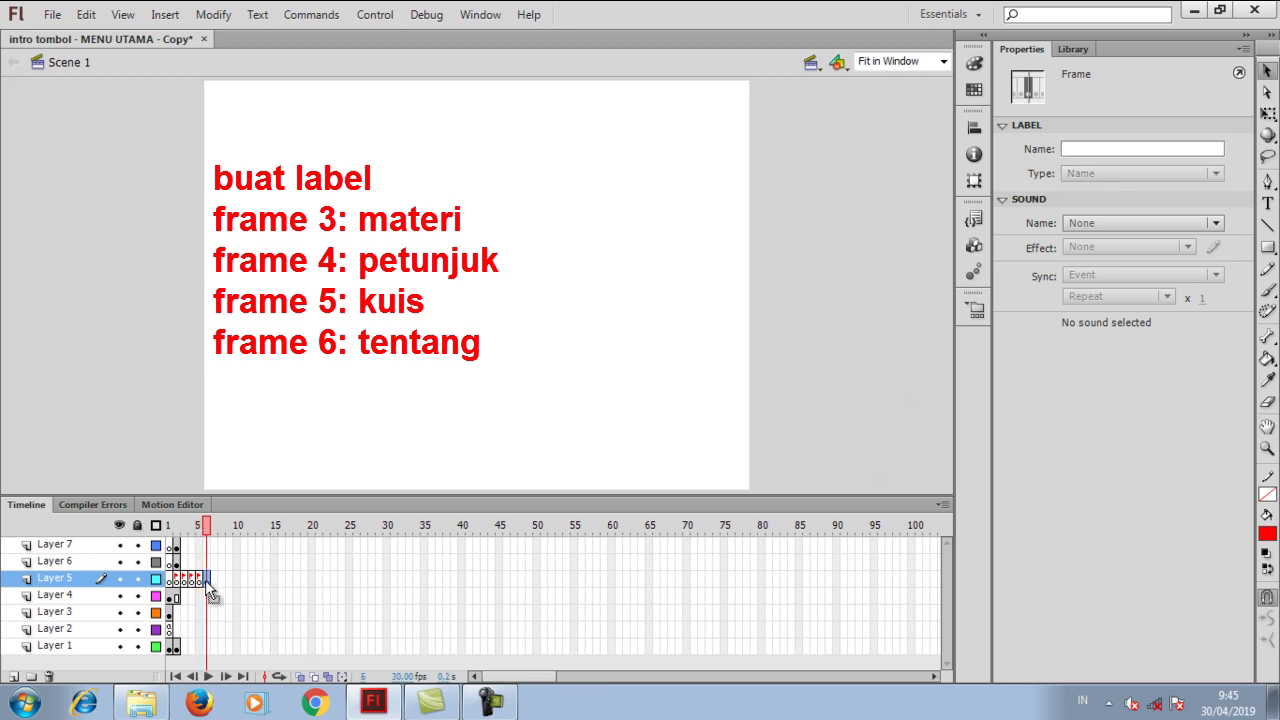
left_click(1080, 150)
type("tentang")
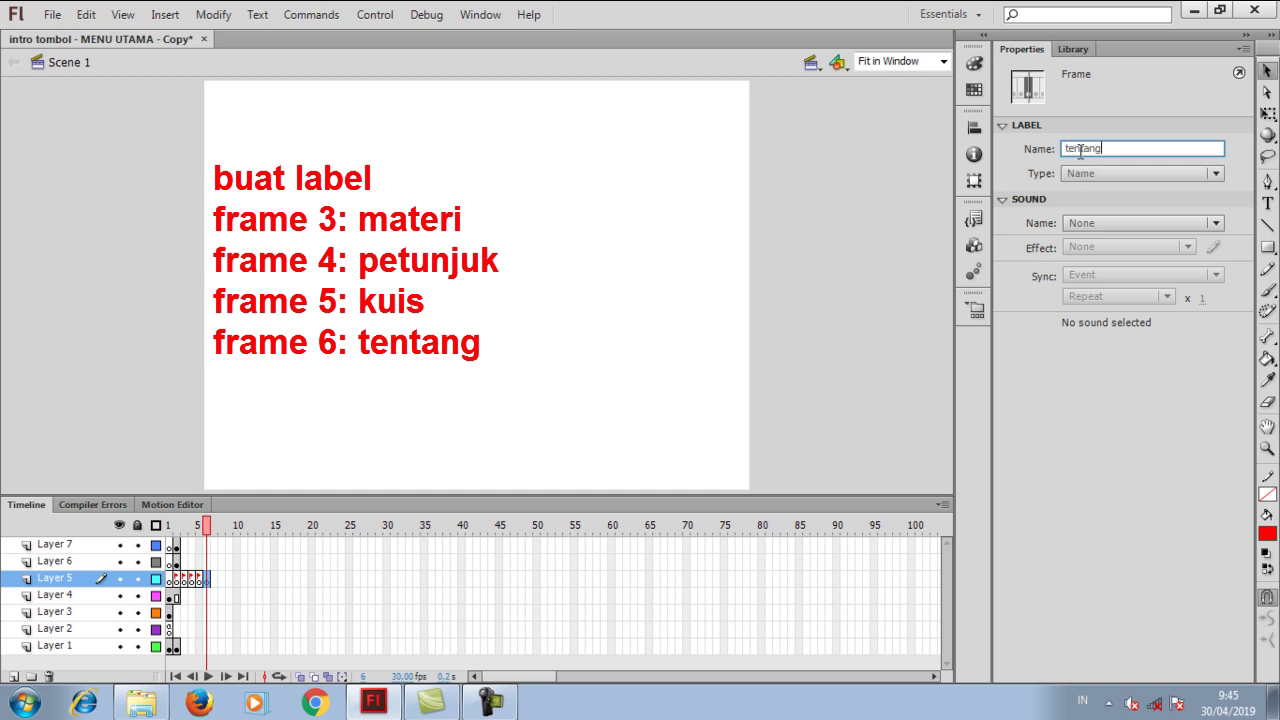
left_click(183, 580)
left_click(193, 579)
left_click(197, 578)
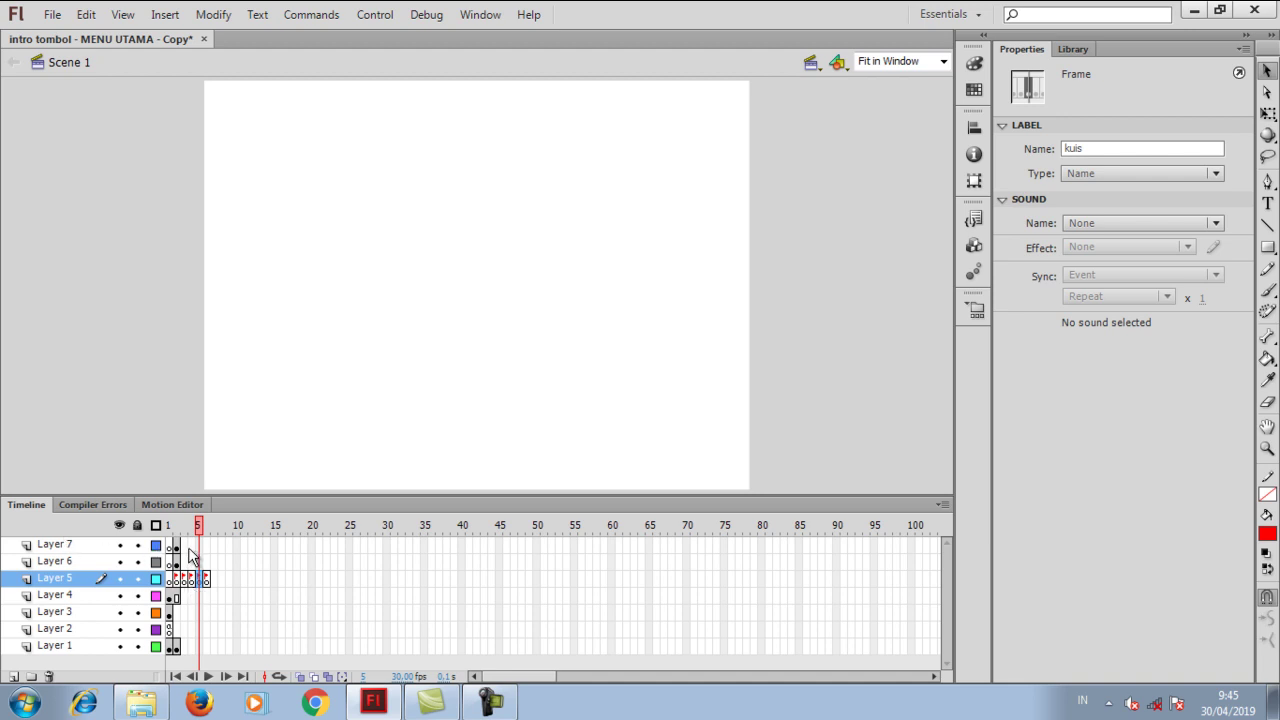
- Insert a keyframe at frame 3 of Layer 7, which holds the title text
left_click(183, 545)
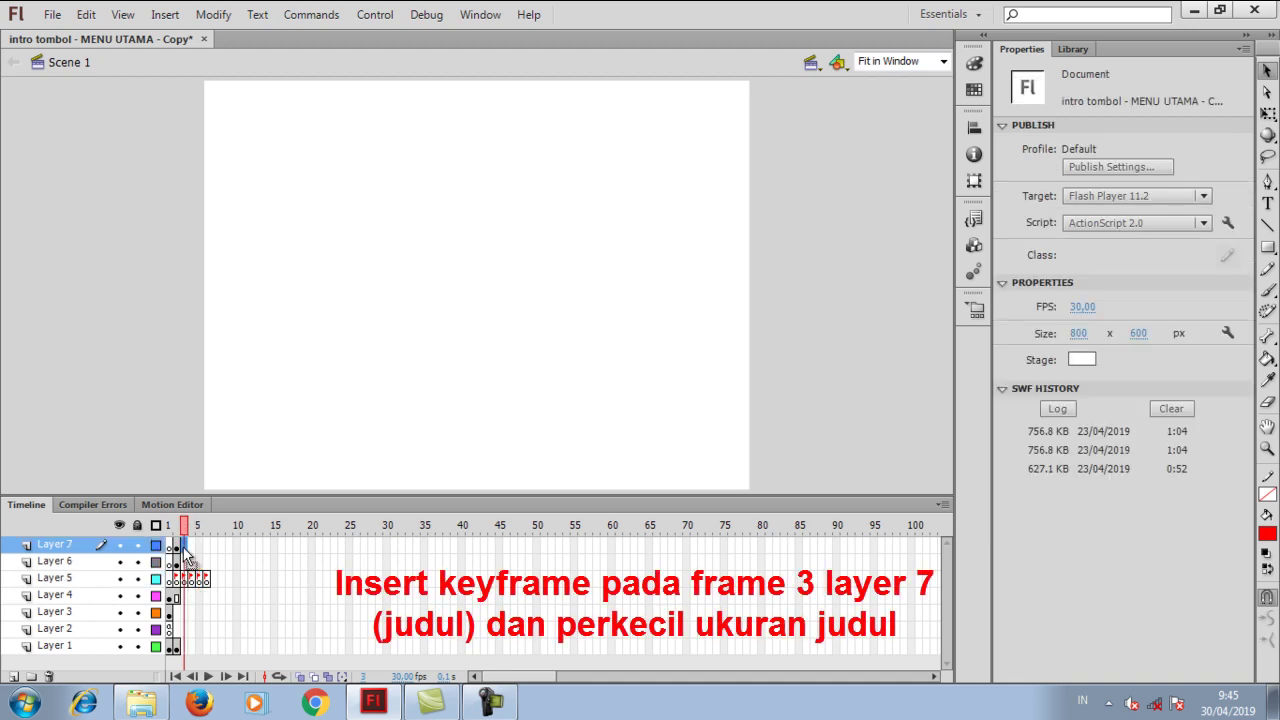
right_click(184, 548)
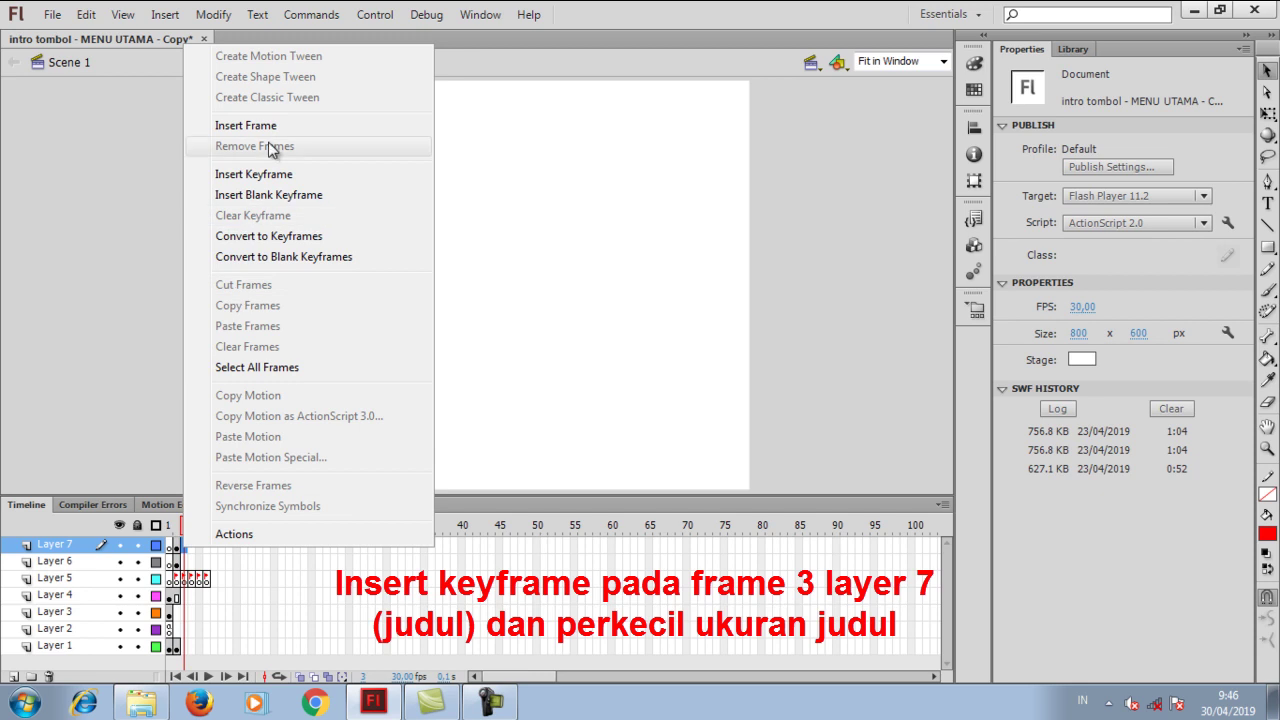
left_click(283, 180)
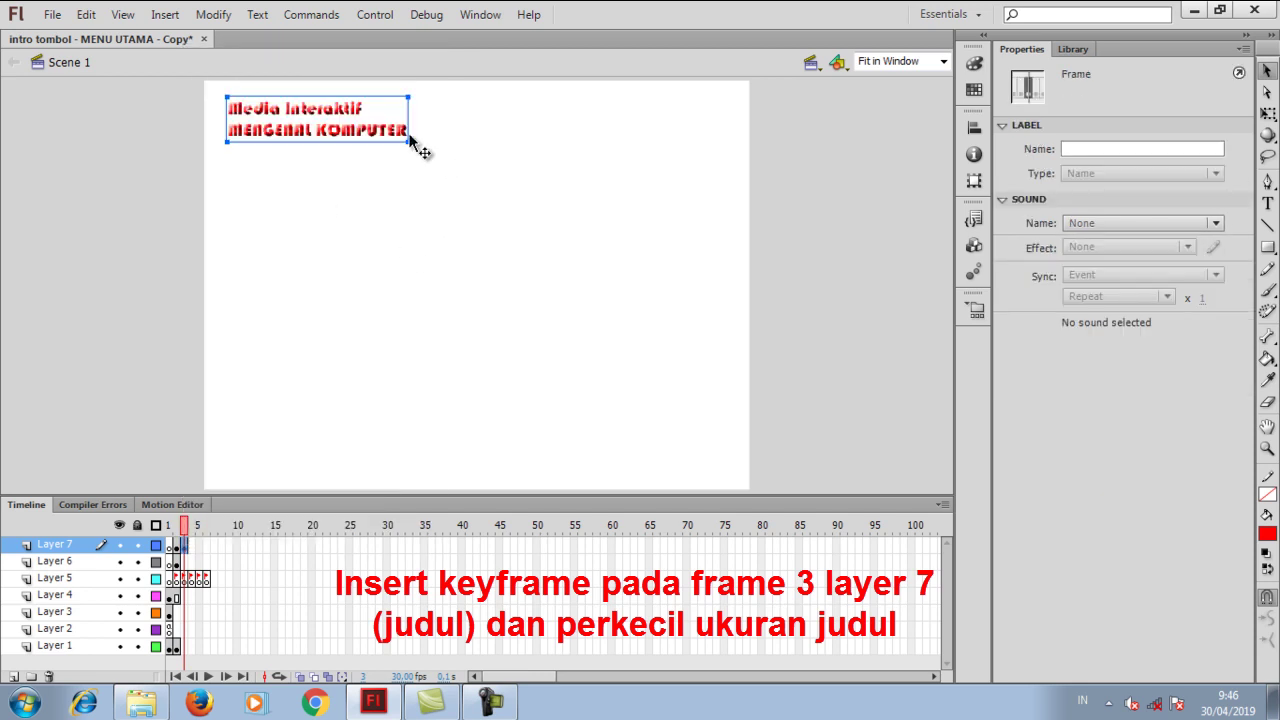
- Reduce the title text on frame 3 to 20 pt and move it closer to the stage's upper-left corner
left_click(399, 179)
left_click(358, 129)
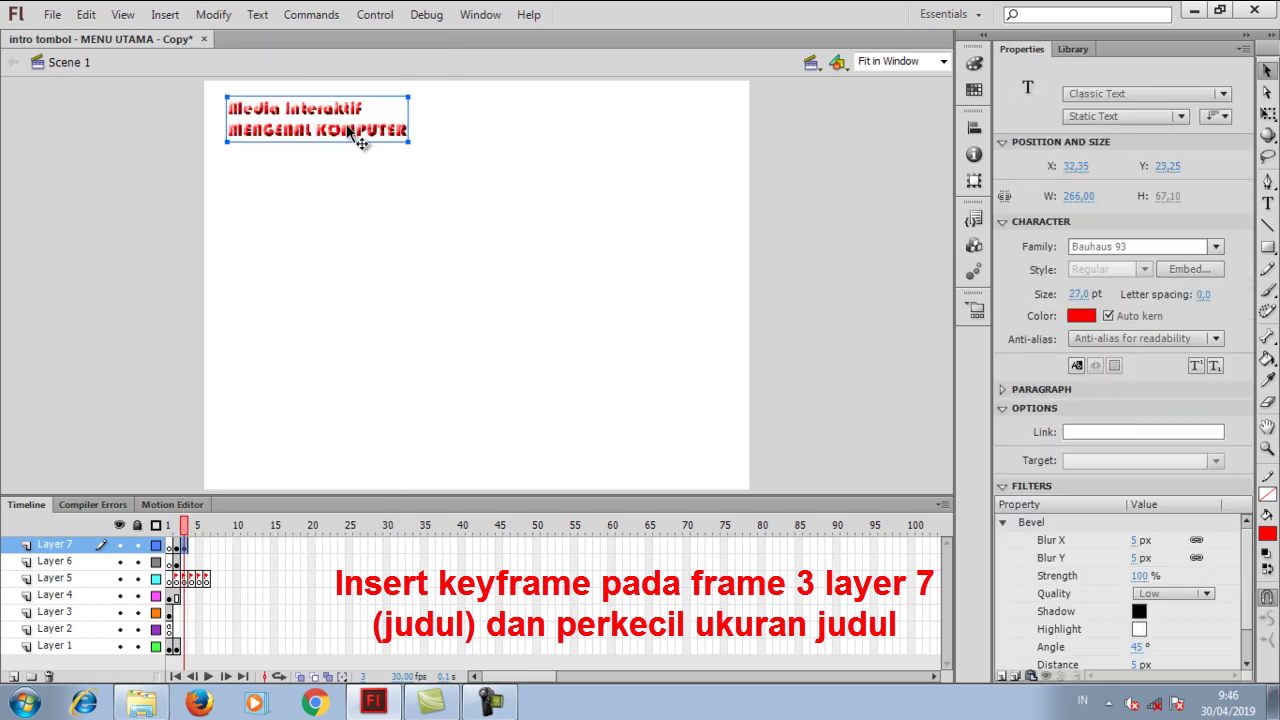
left_click(1088, 294)
type("20")
key("Return")
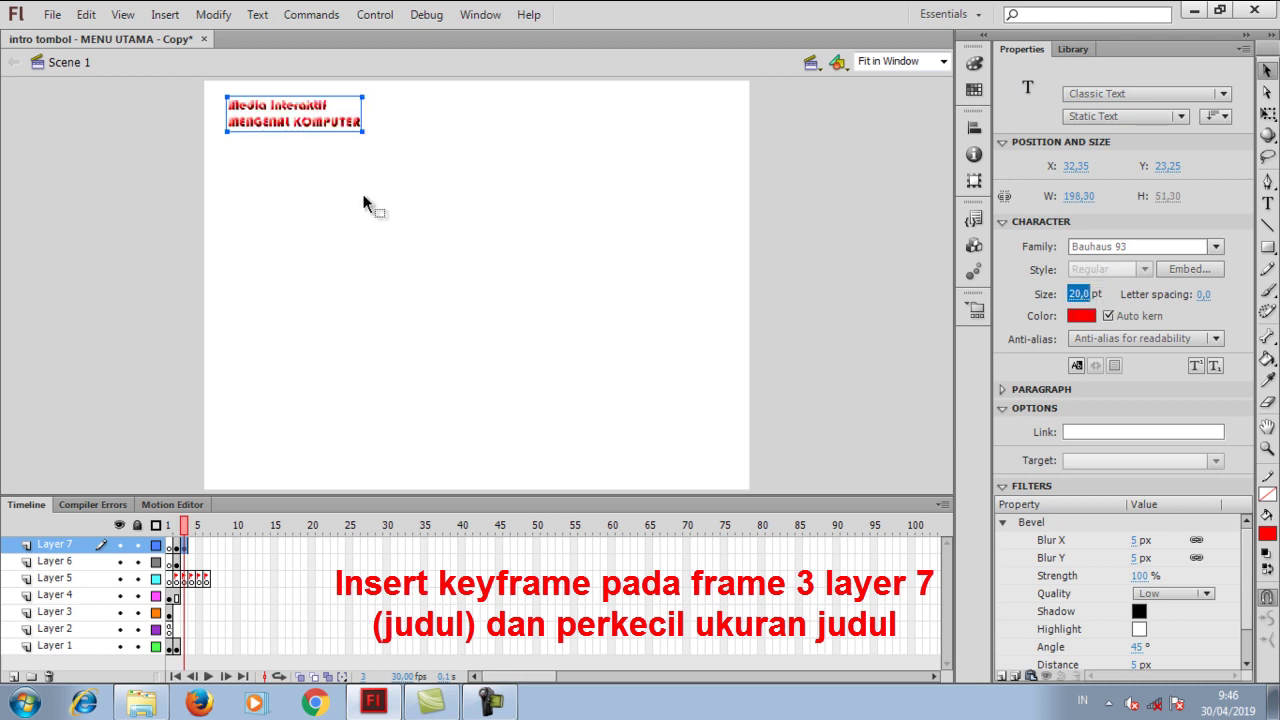
left_click_drag(308, 122, 303, 117)
left_click(414, 145)
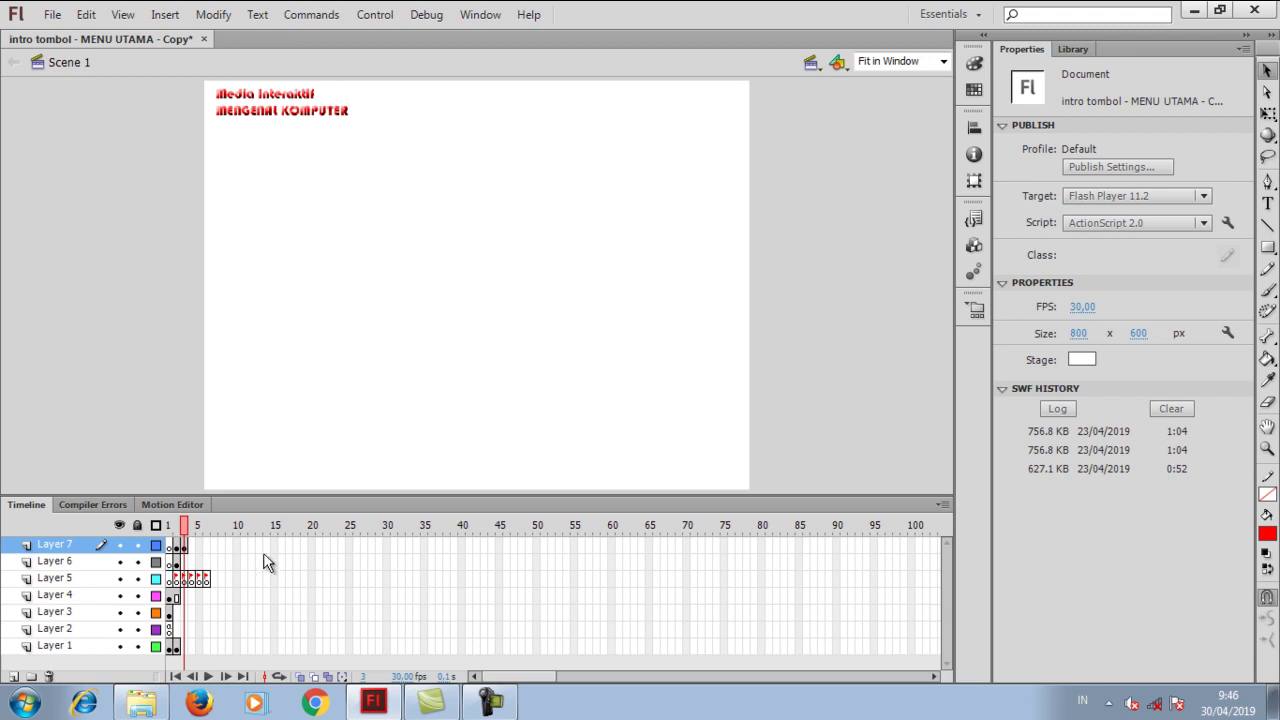
- Extend the title on Layer 7 by inserting a frame at frame 6
left_click(191, 547)
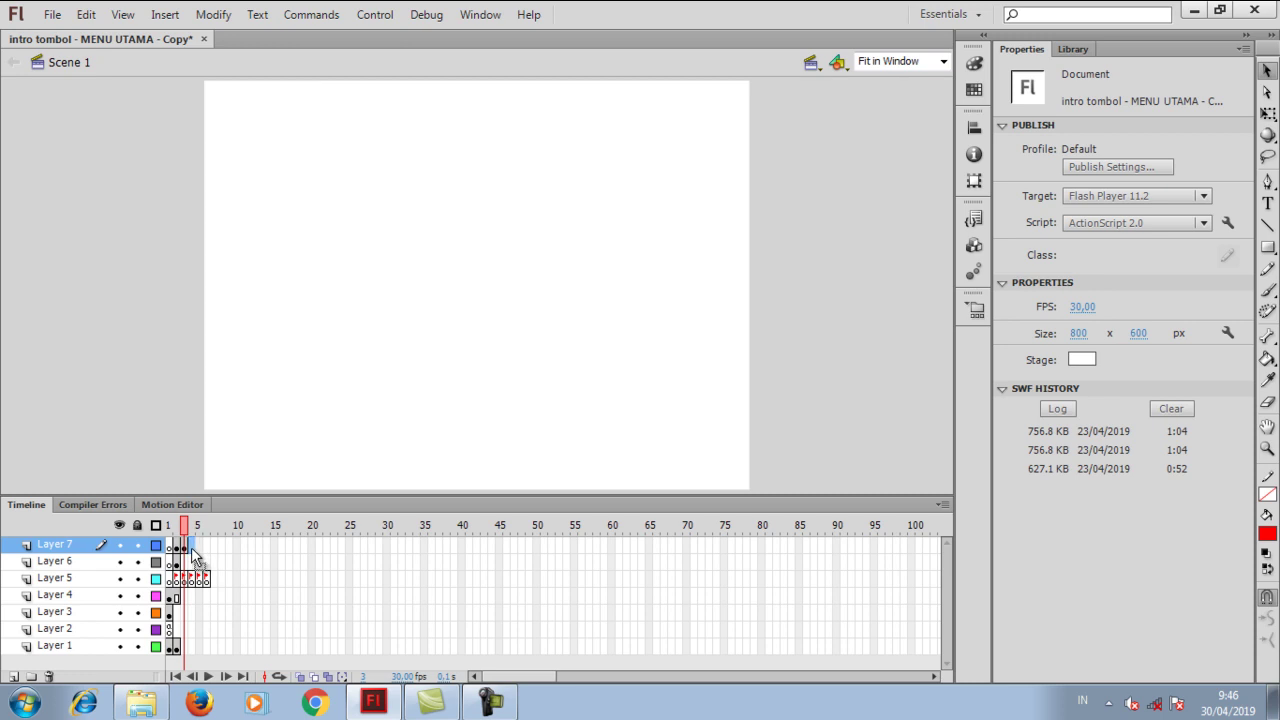
left_click(198, 548)
left_click(206, 548)
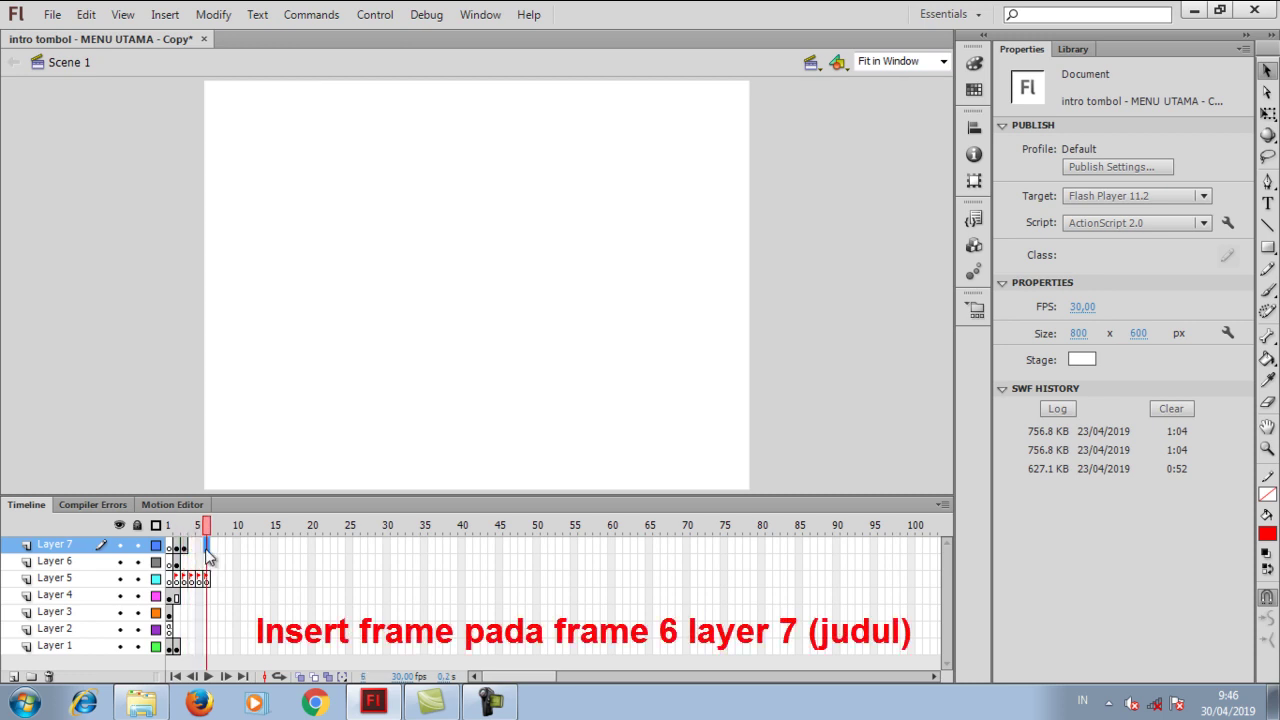
right_click(207, 552)
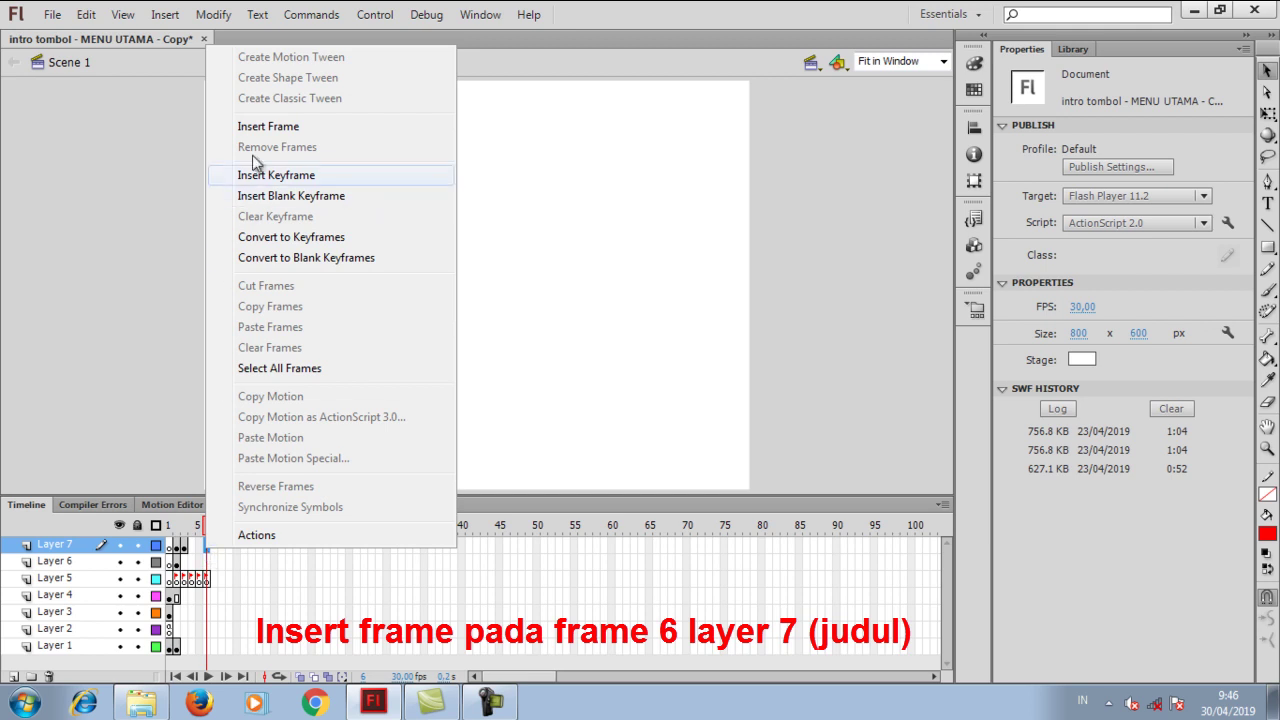
left_click(268, 127)
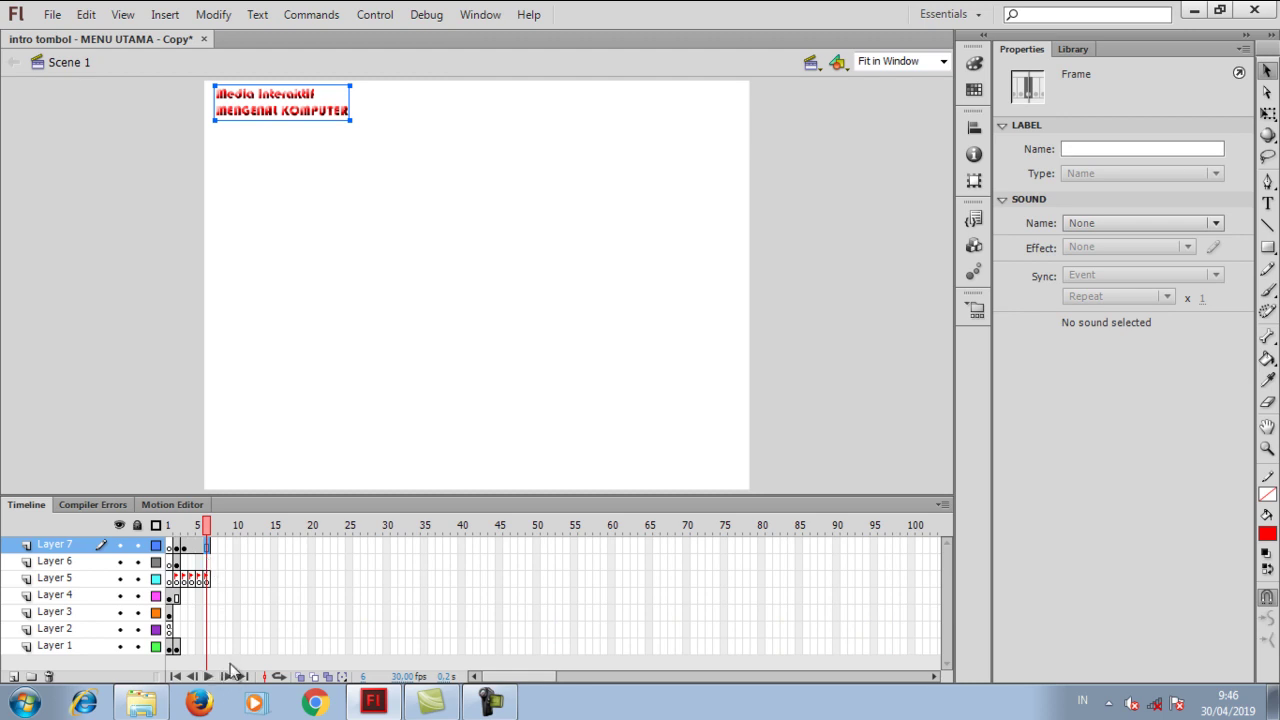
- Extend the sound and close buttons on Layer 4 by inserting a frame at frame 6
left_click(170, 598)
left_click(208, 596)
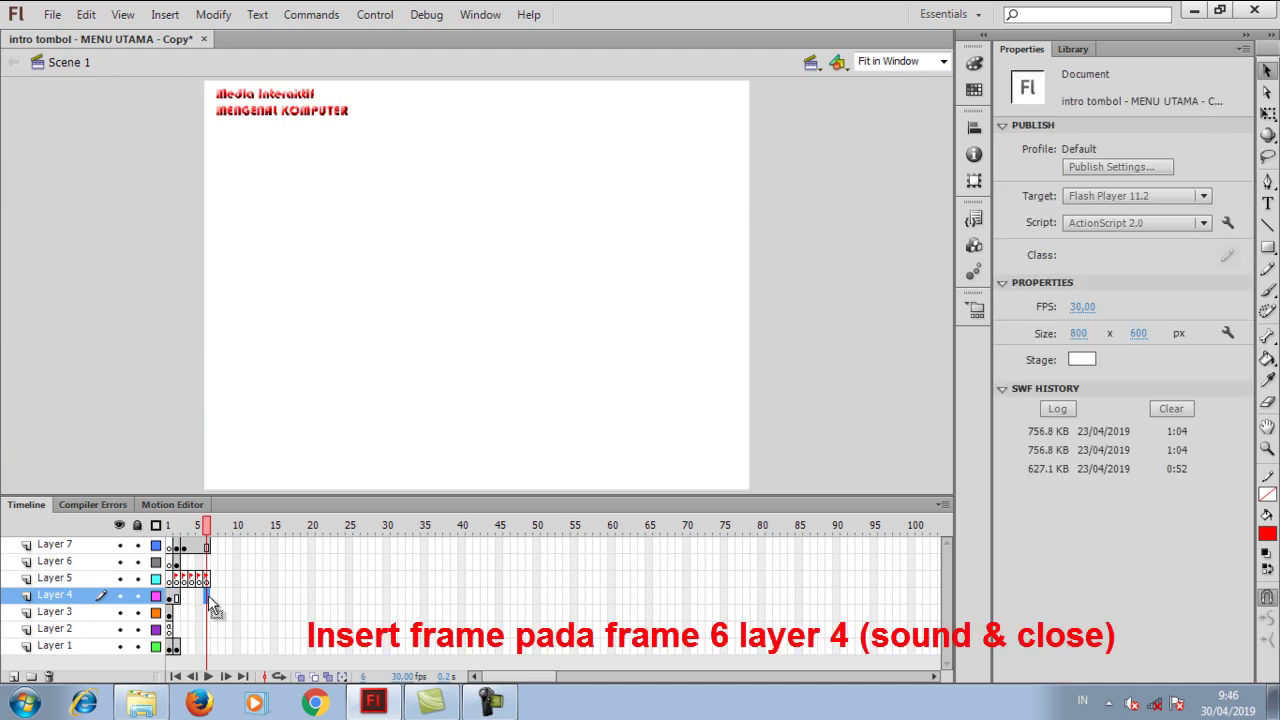
right_click(208, 596)
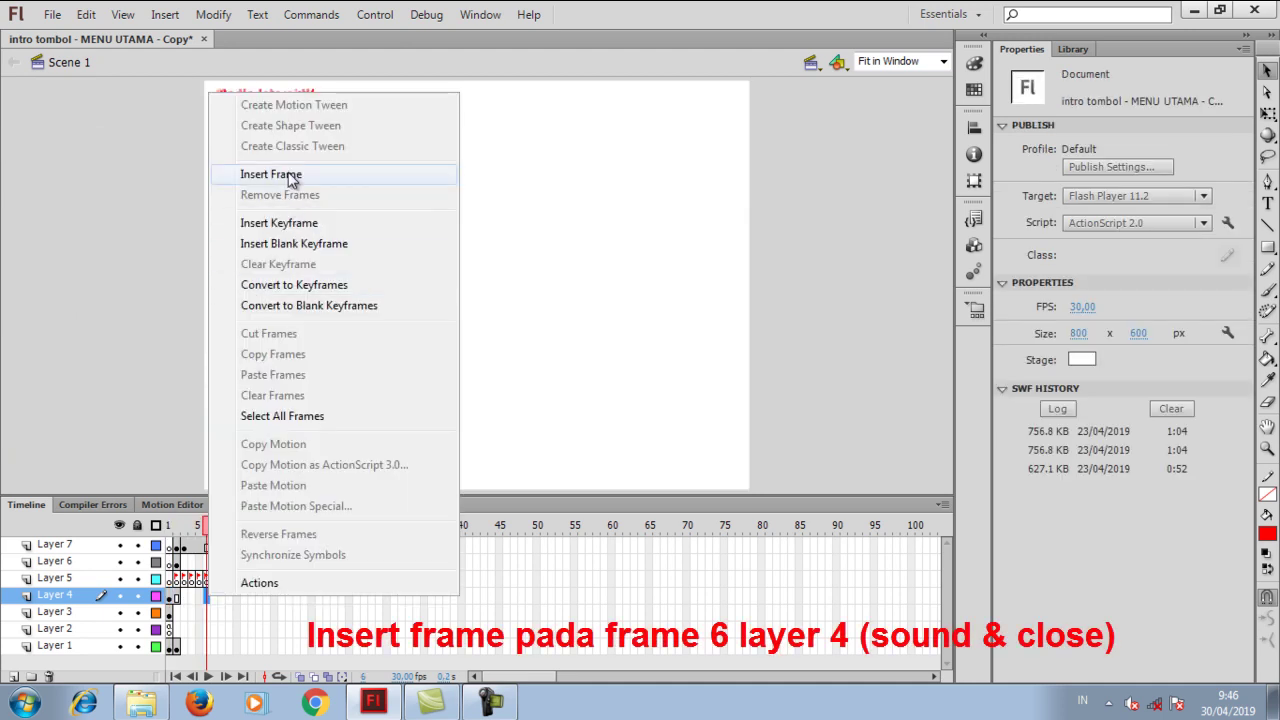
left_click(270, 174)
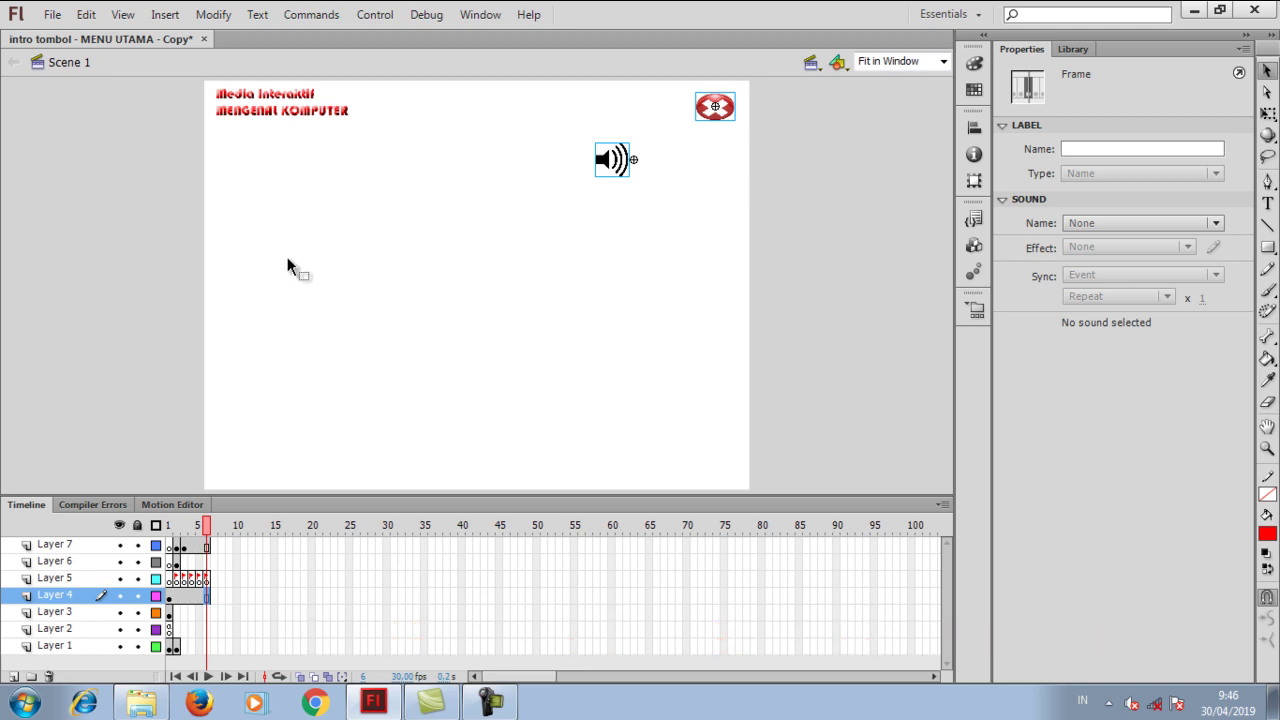
- Insert keyframes at frames 3 and 4 of Layer 1, which holds the background
left_click(185, 647)
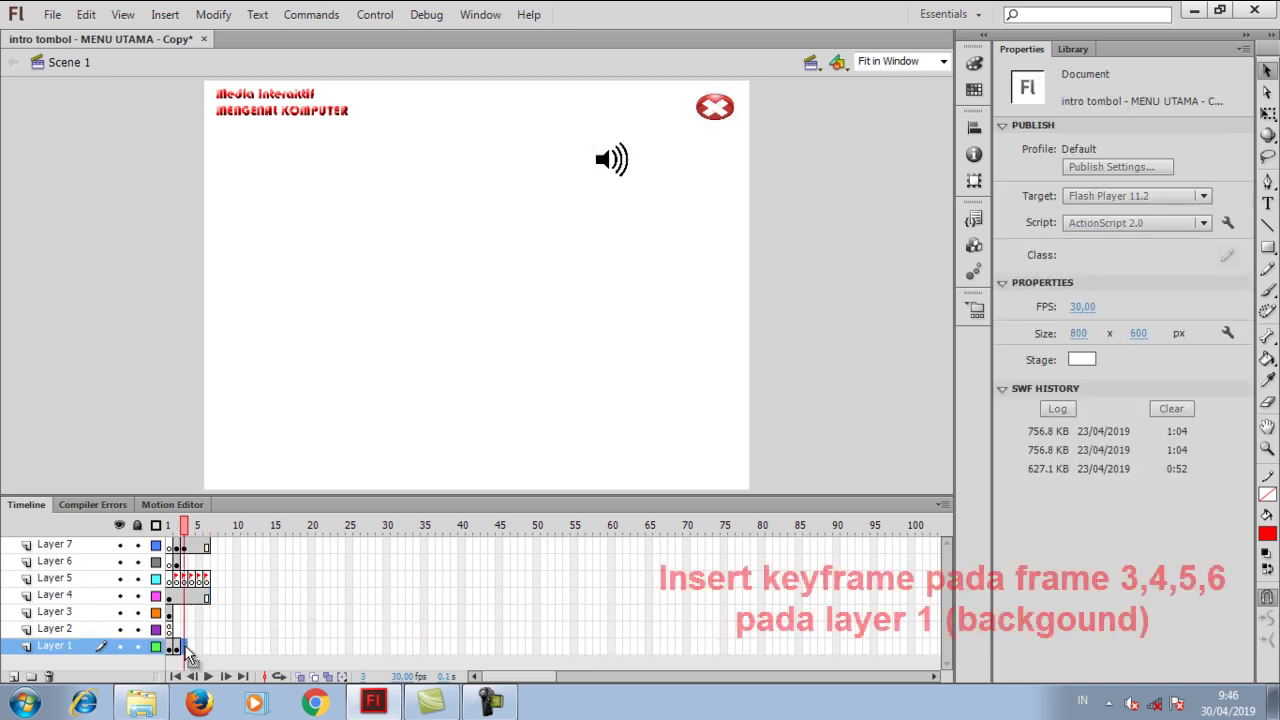
right_click(188, 650)
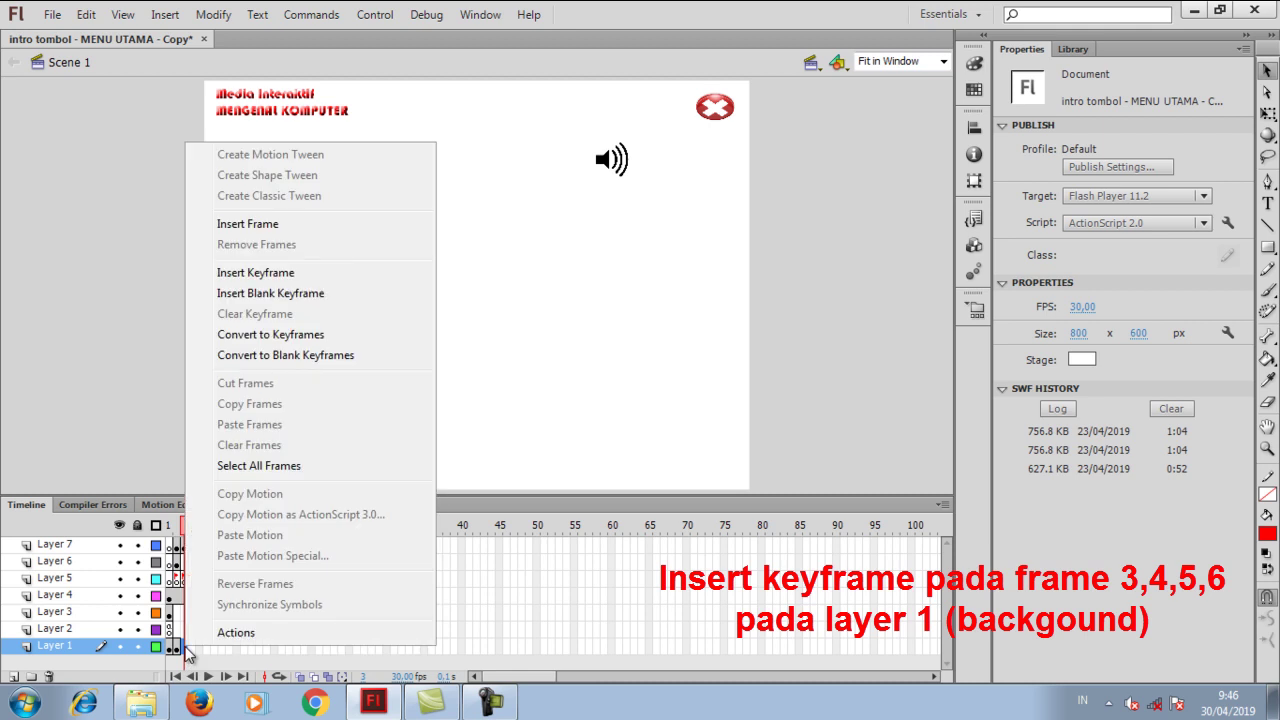
left_click(244, 293)
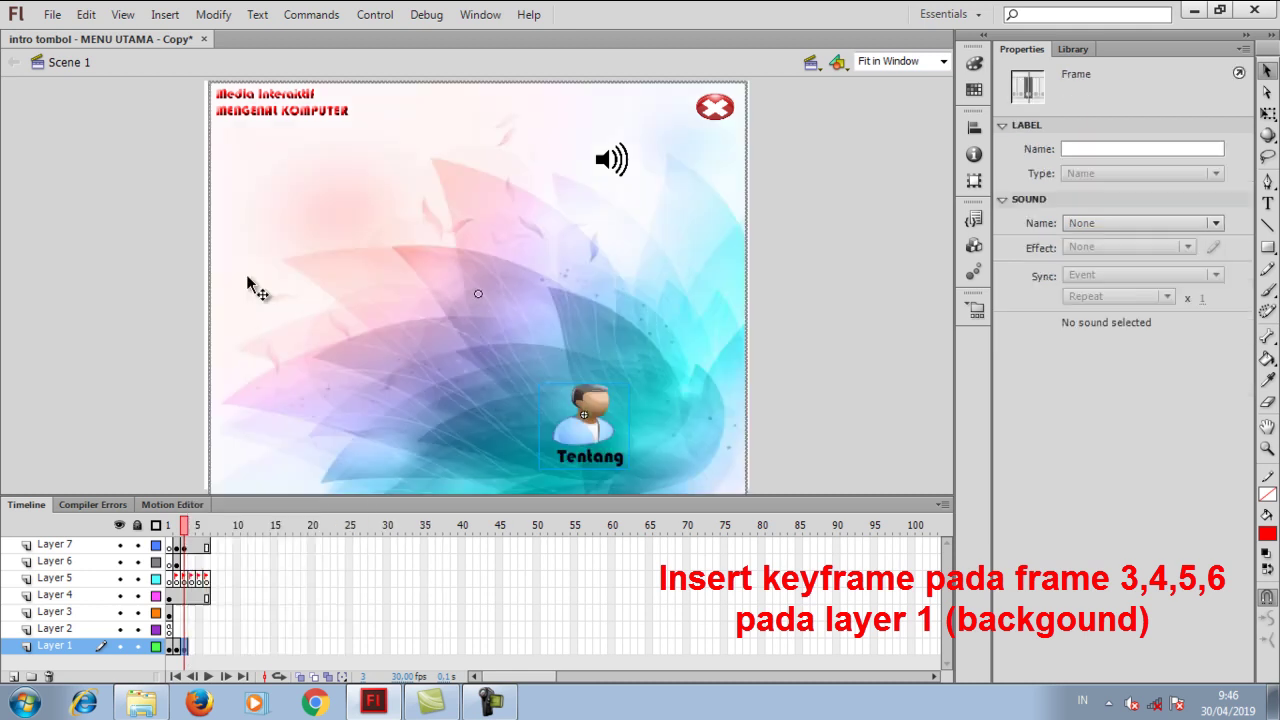
left_click(192, 646)
right_click(192, 646)
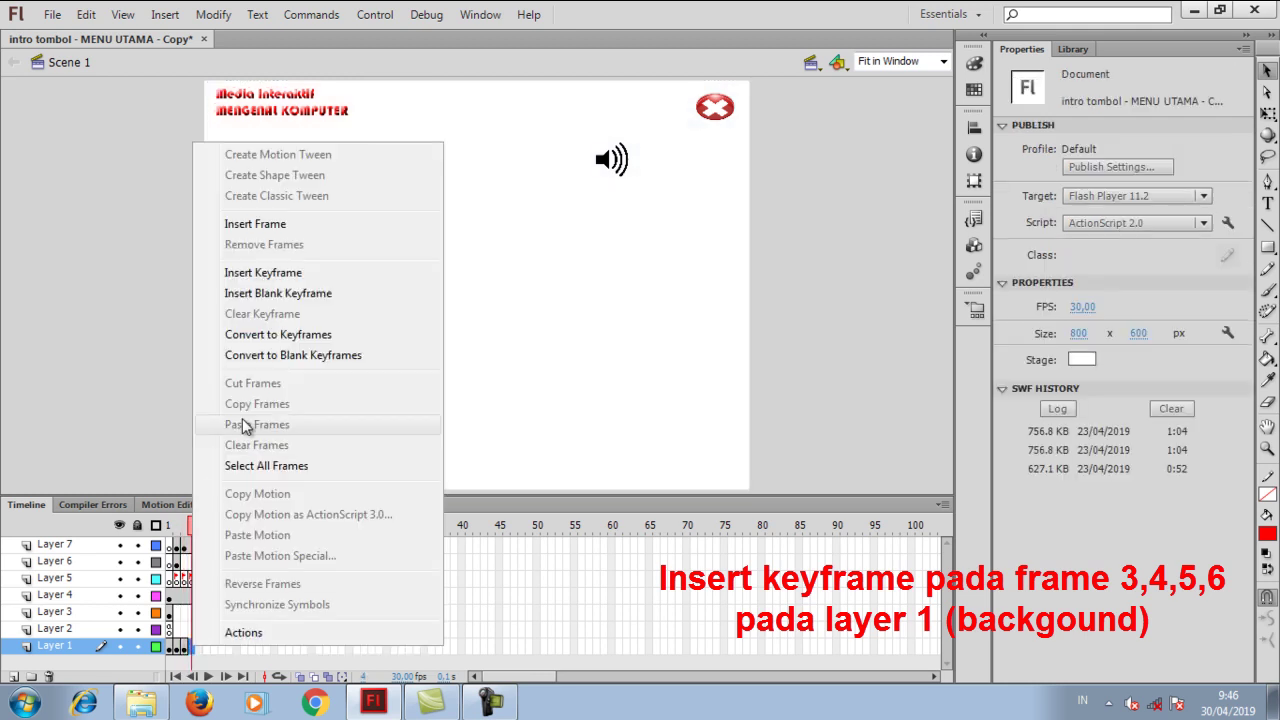
left_click(255, 278)
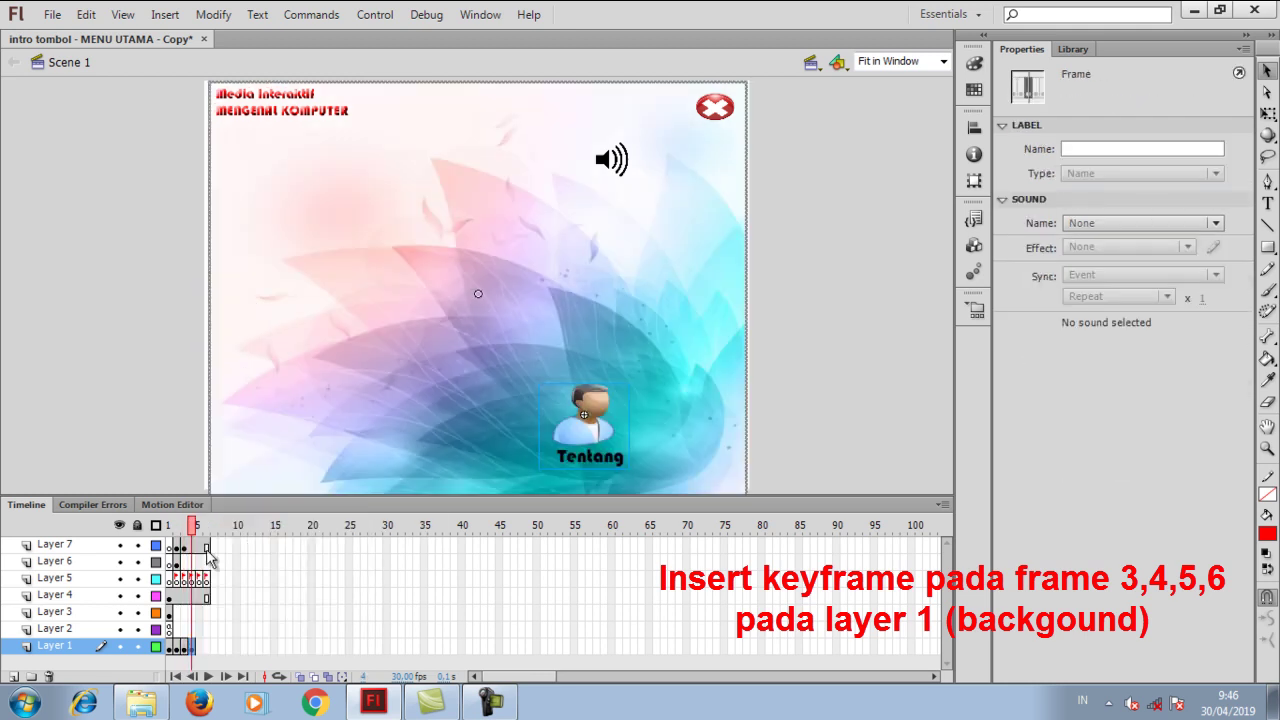
- Insert keyframes at frames 5 and 6 of the background layer, Layer 1
left_click(198, 646)
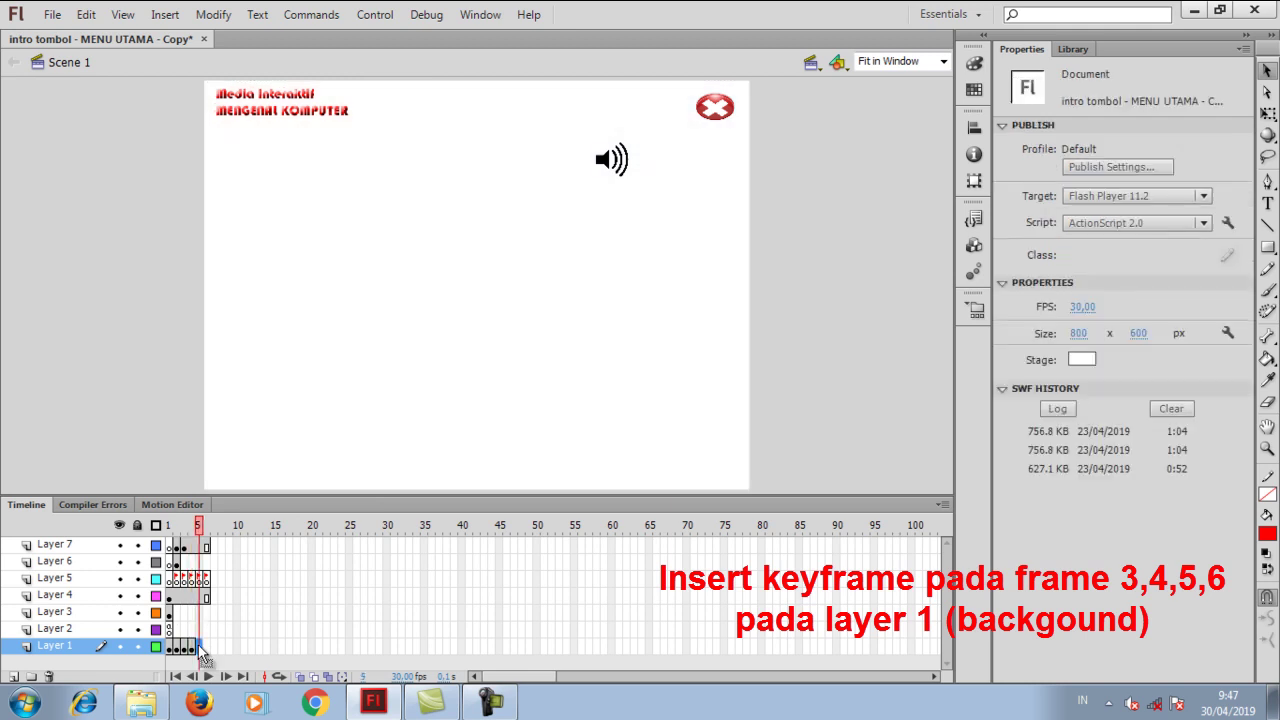
right_click(198, 646)
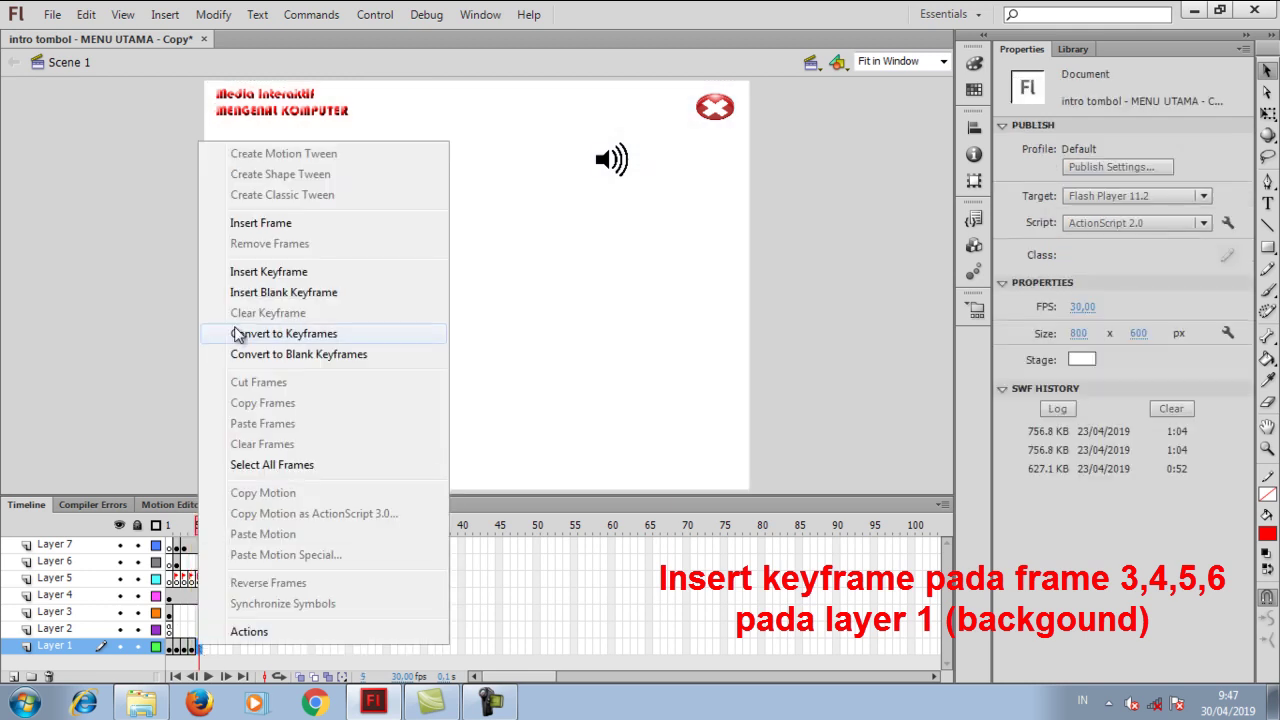
left_click(253, 278)
left_click(206, 649)
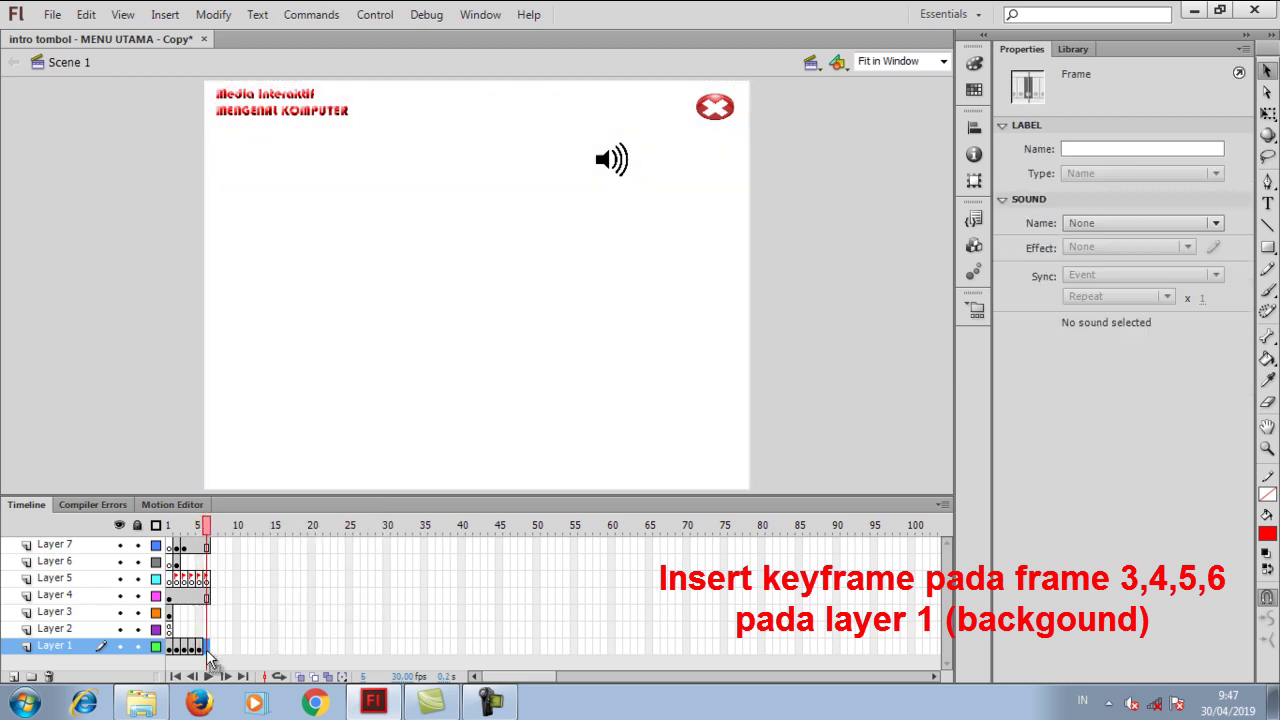
right_click(206, 649)
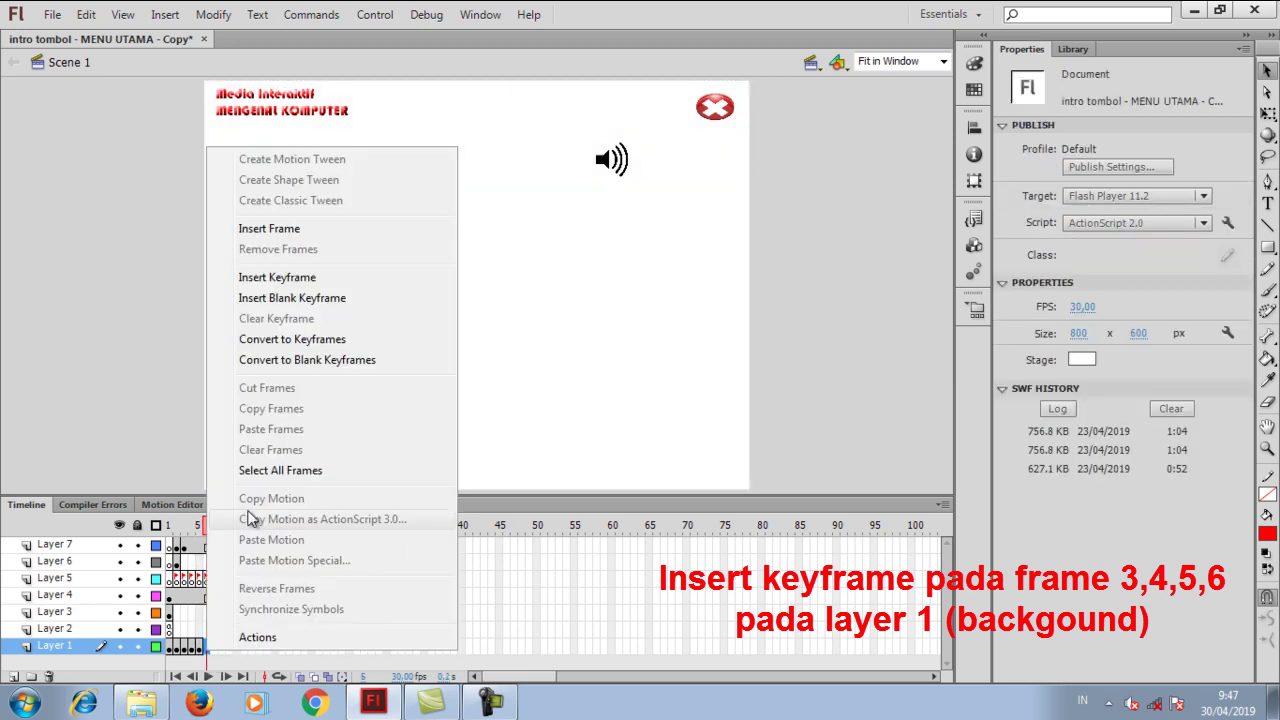
left_click(276, 285)
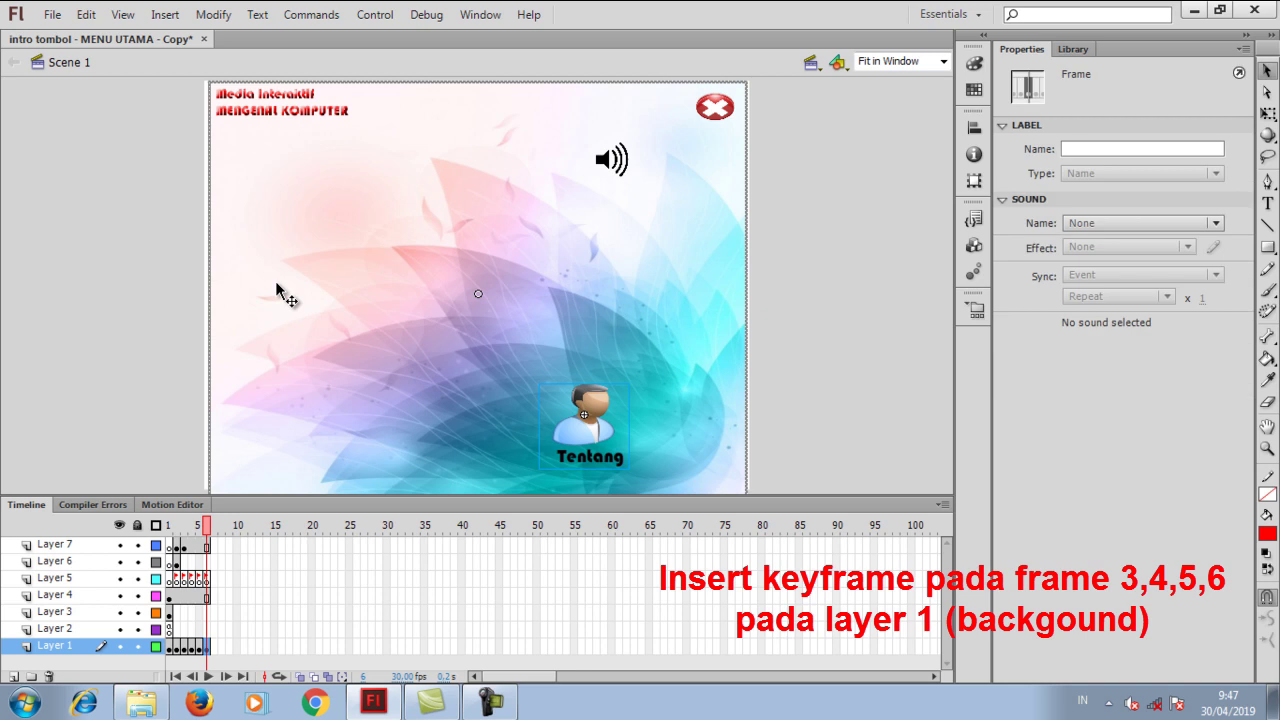
- Import the 518164-backgrounds, Des1gnon_Background_geometrico_06, images and skies background pictures from the Latihan folder into the library
left_click(184, 646)
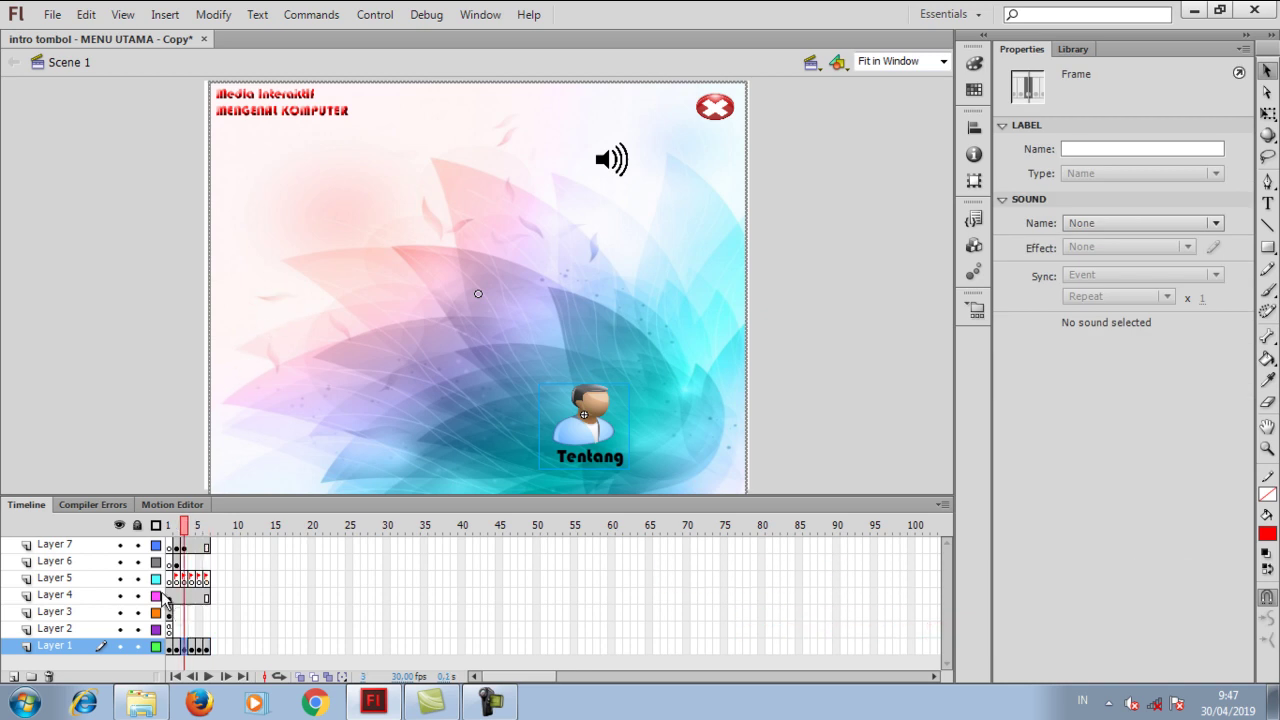
left_click(52, 15)
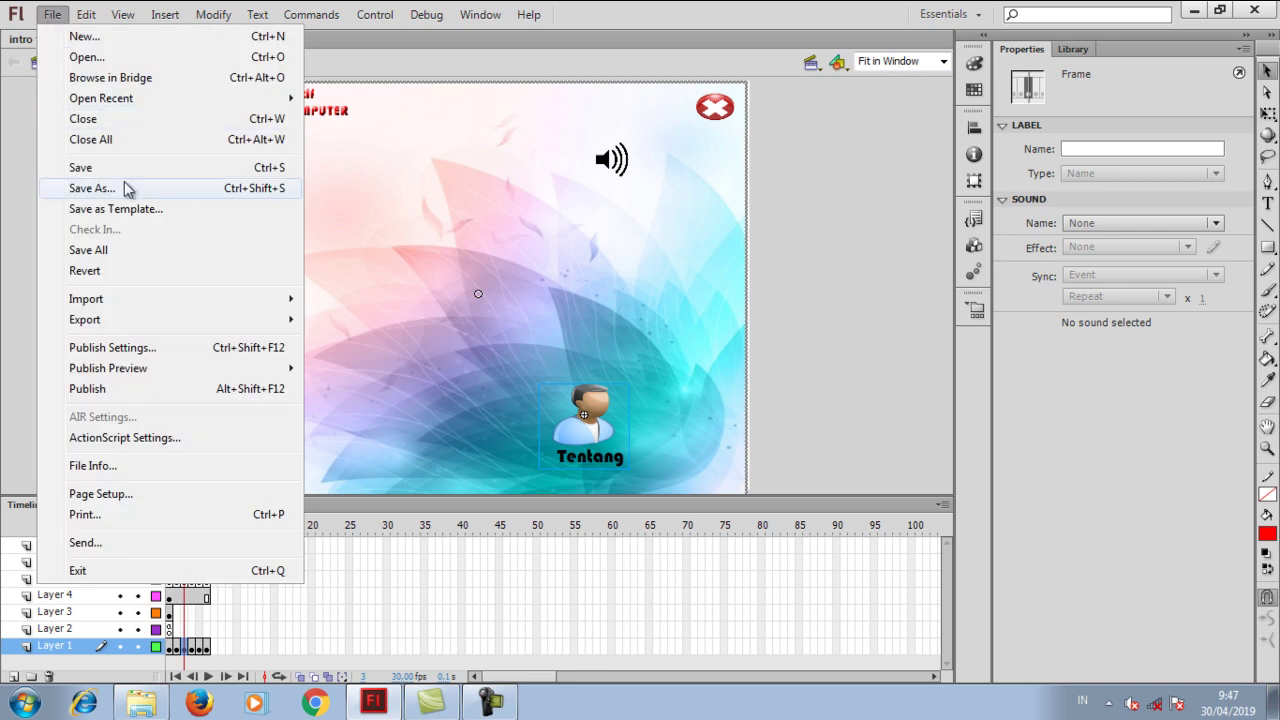
mouse_move(281, 296)
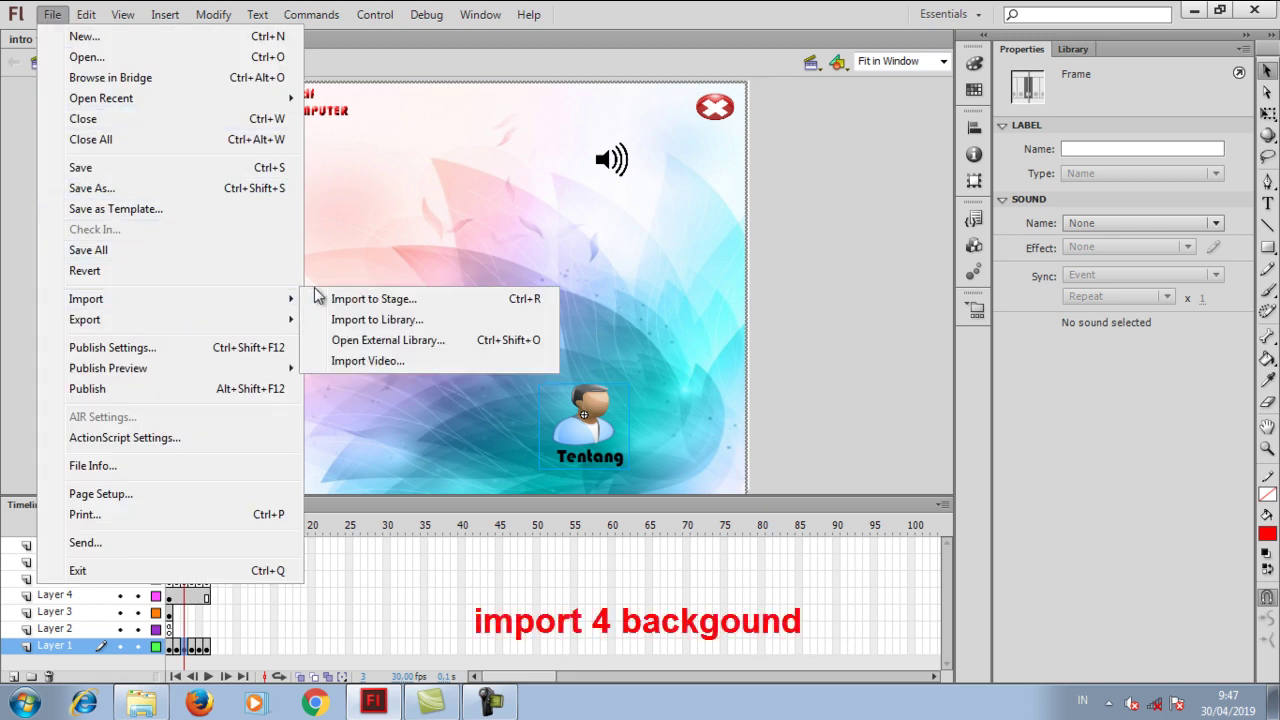
left_click(372, 320)
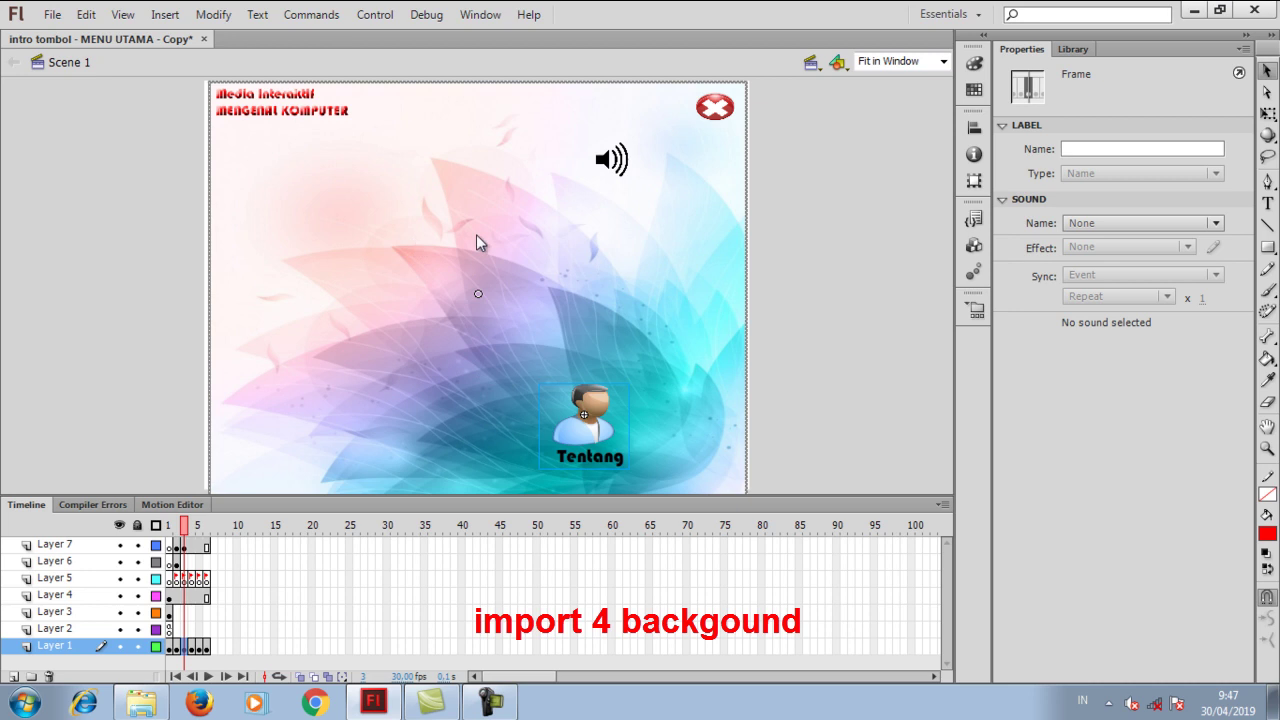
key("ctrl+r")
left_click_drag(890, 234, 875, 330)
left_click(548, 265)
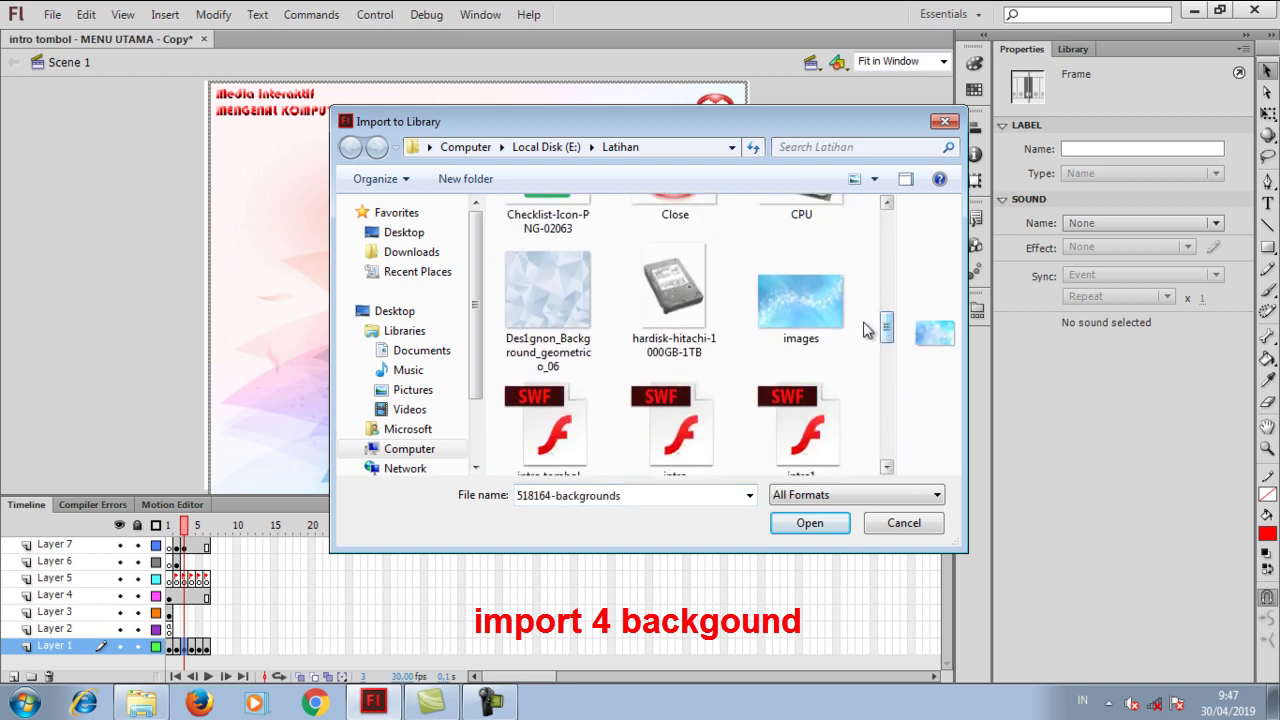
left_click(556, 312, "ctrl")
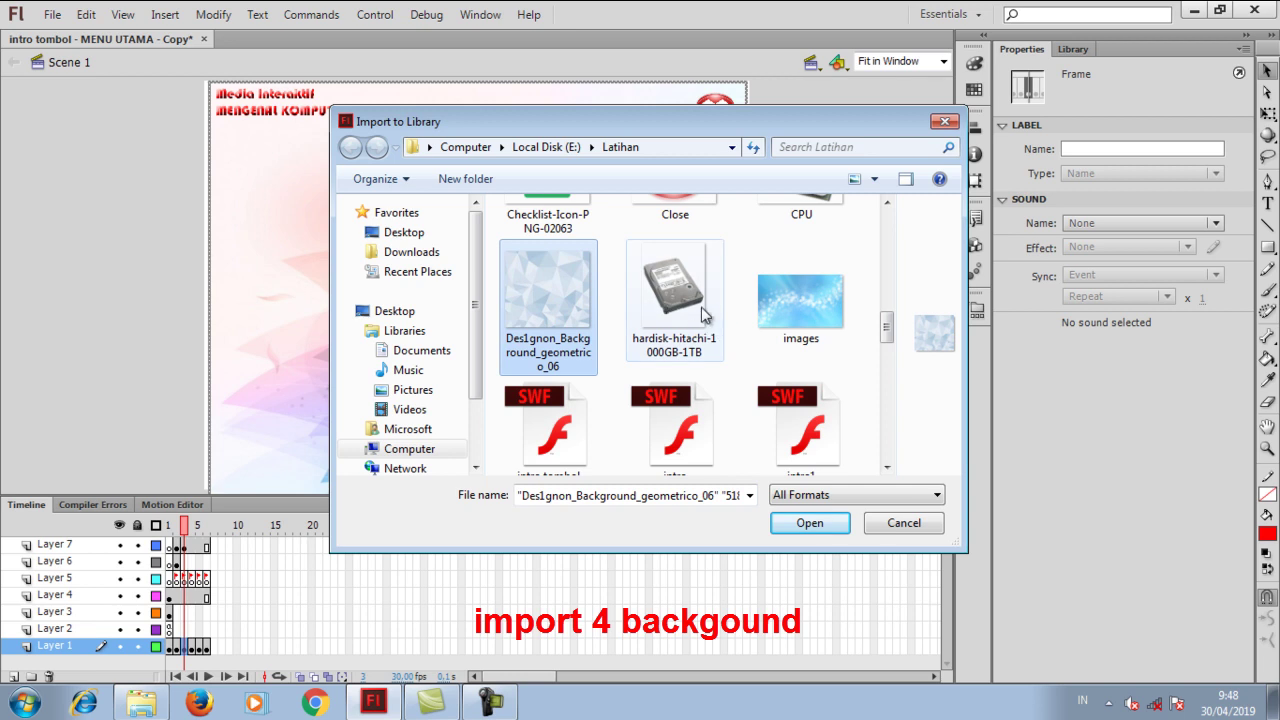
left_click(789, 307, "ctrl")
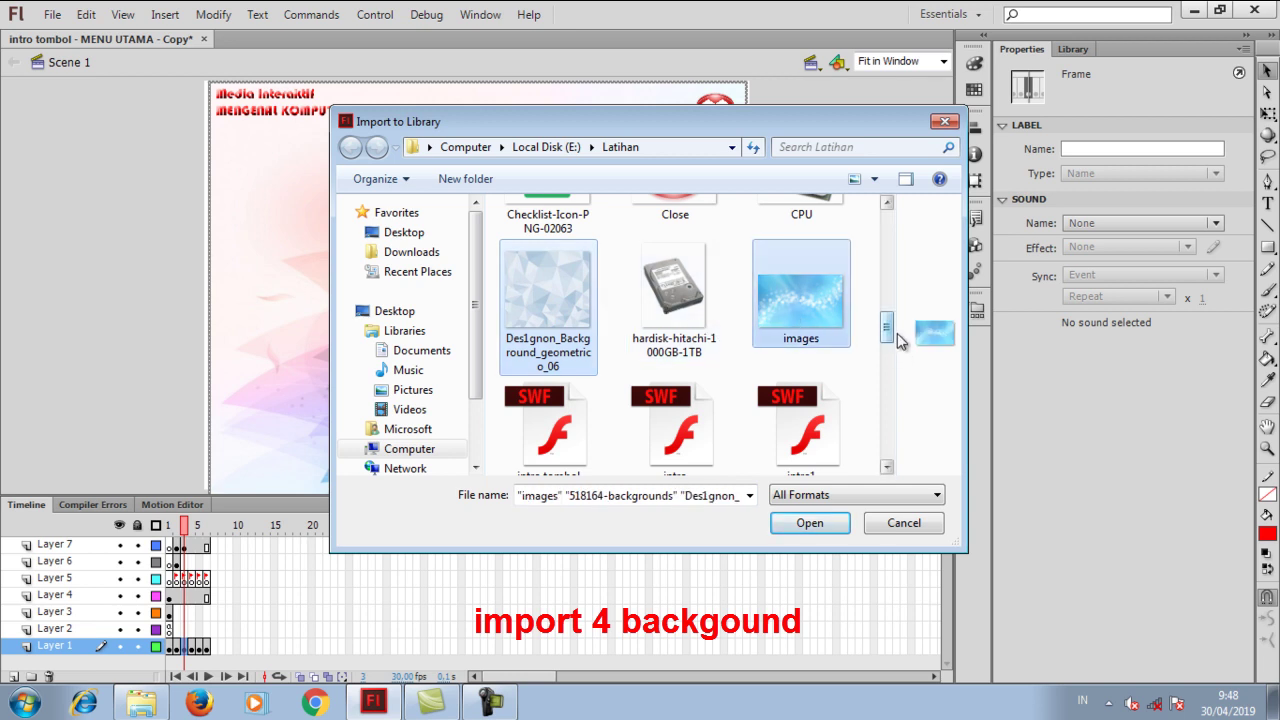
left_click_drag(890, 340, 889, 434)
left_click(815, 362)
left_click(812, 524)
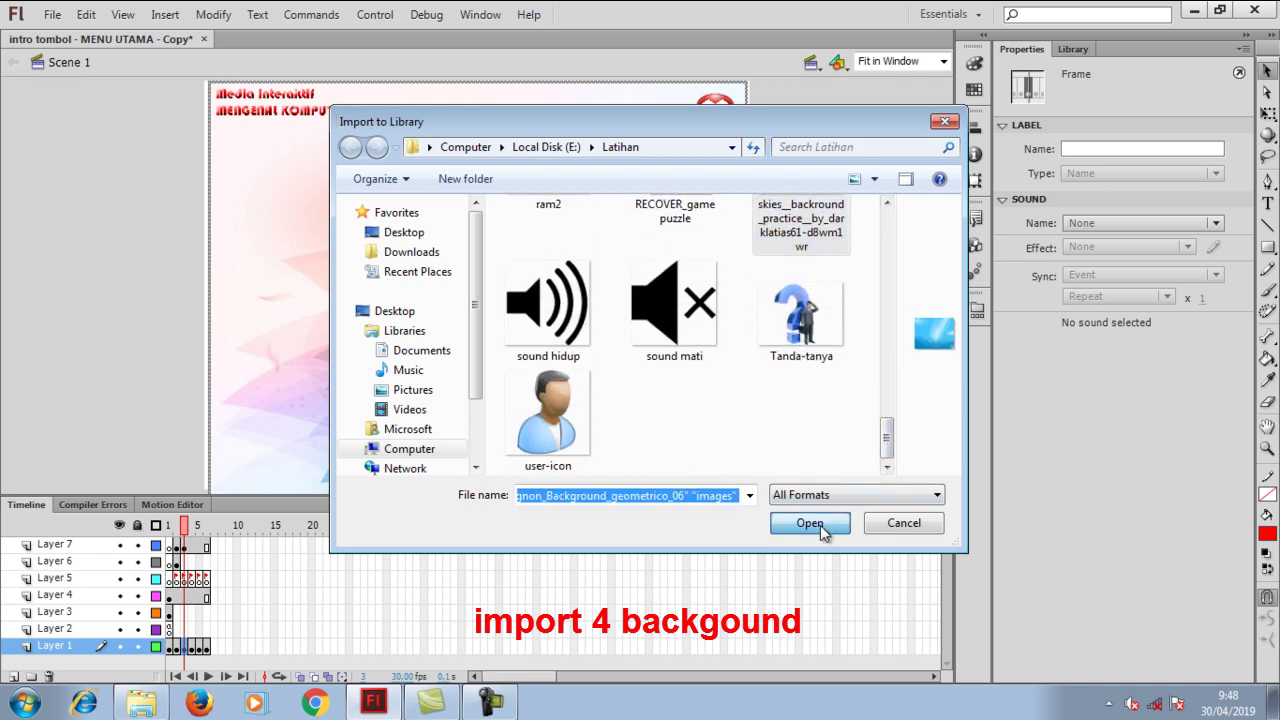
- Preview the bitmaps in the library, from the arrow and checklist pictures to the skies background
left_click(1070, 50)
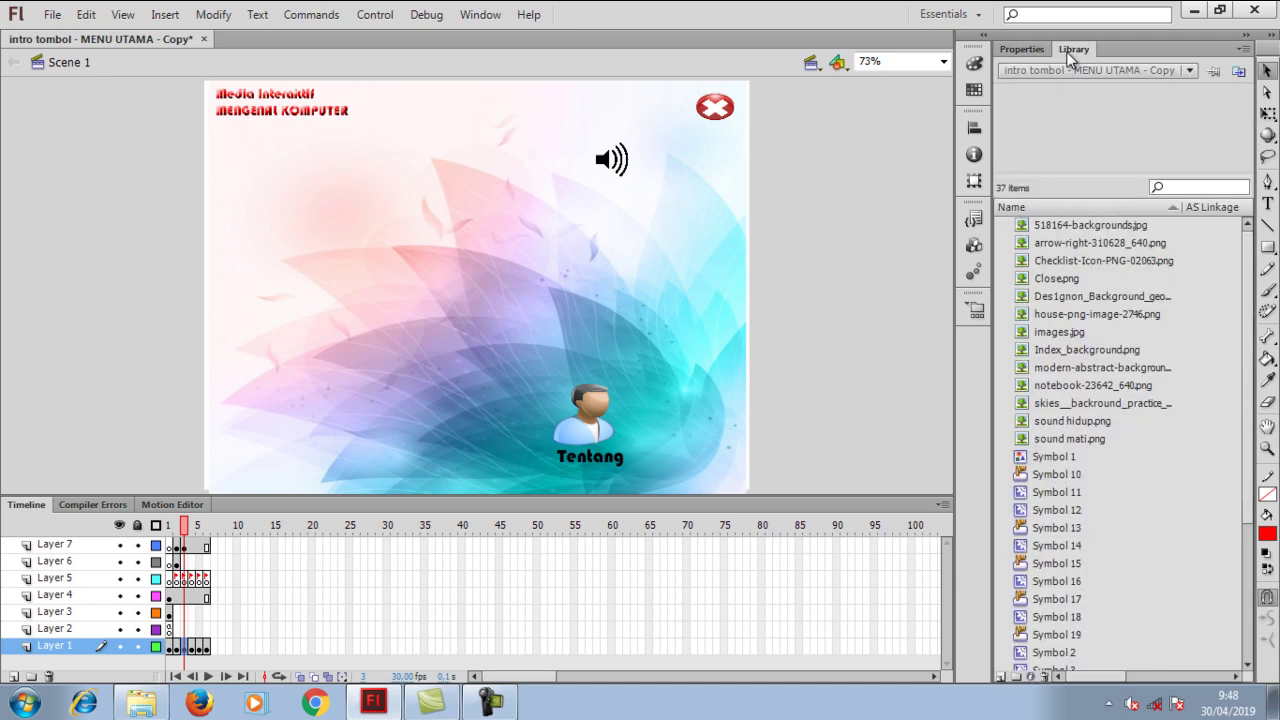
left_click(1092, 258)
left_click(1087, 241)
left_click(1067, 352)
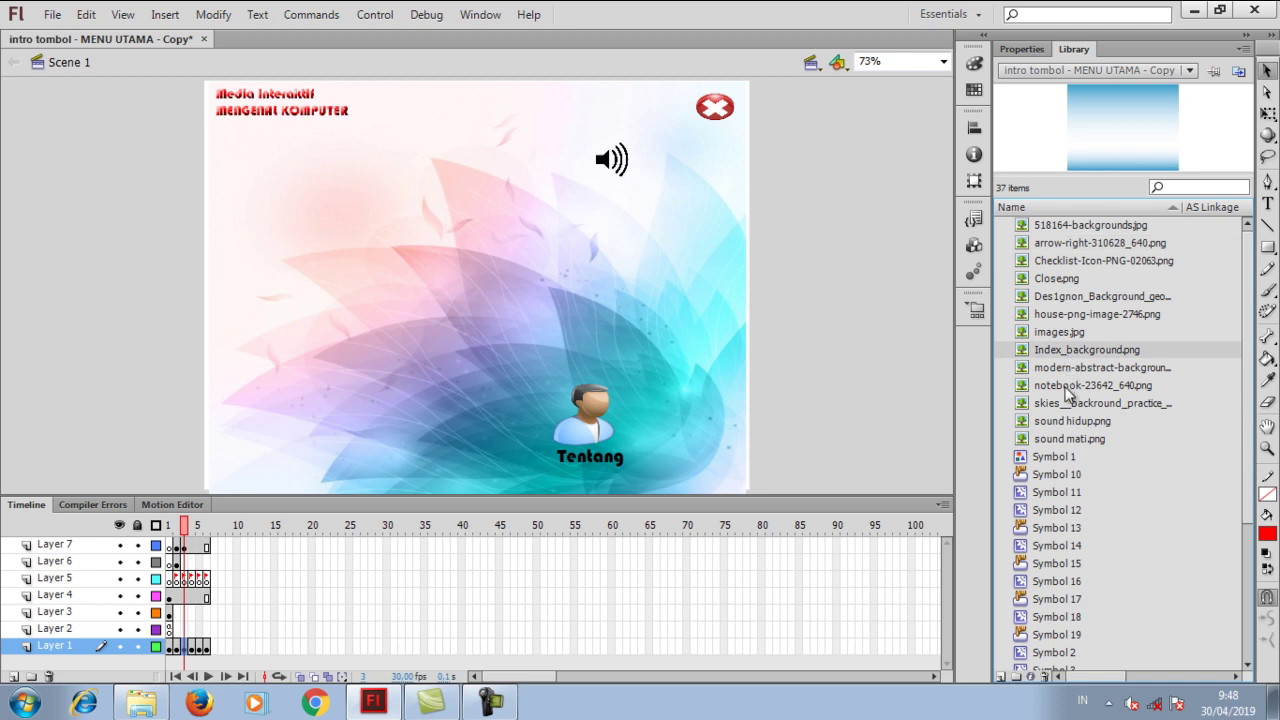
left_click(1070, 369)
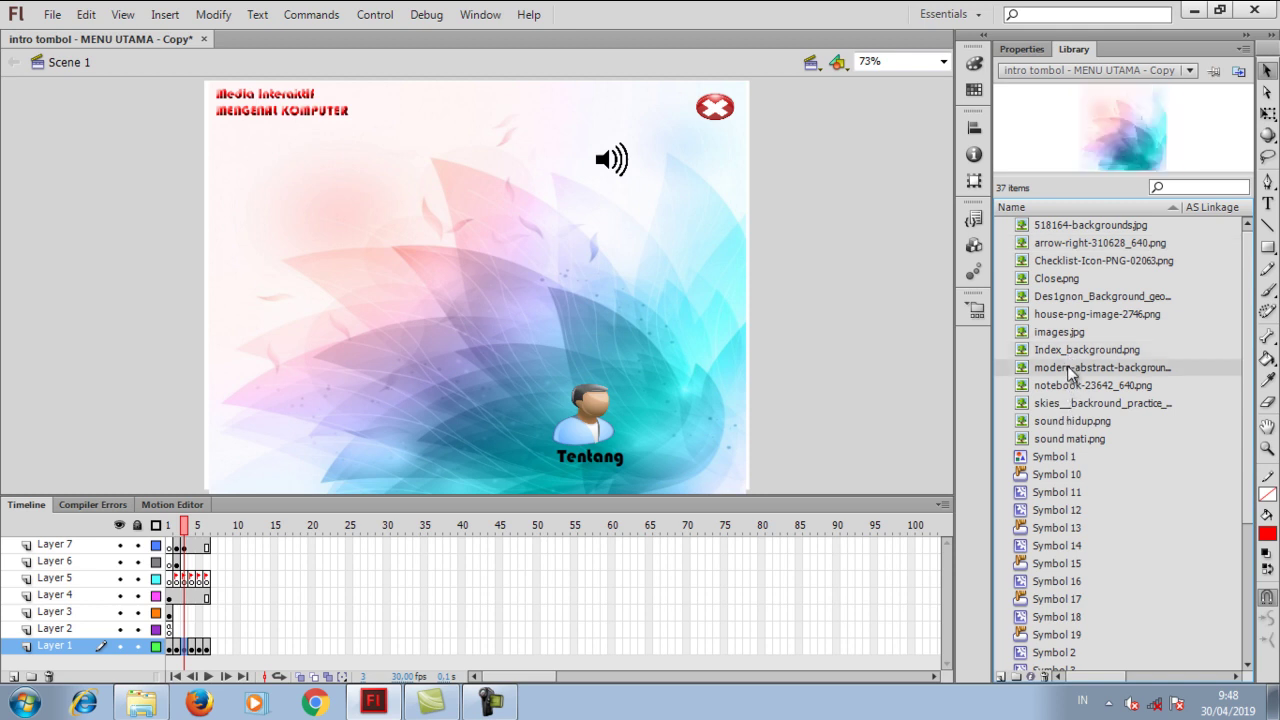
left_click(1068, 386)
left_click(1069, 404)
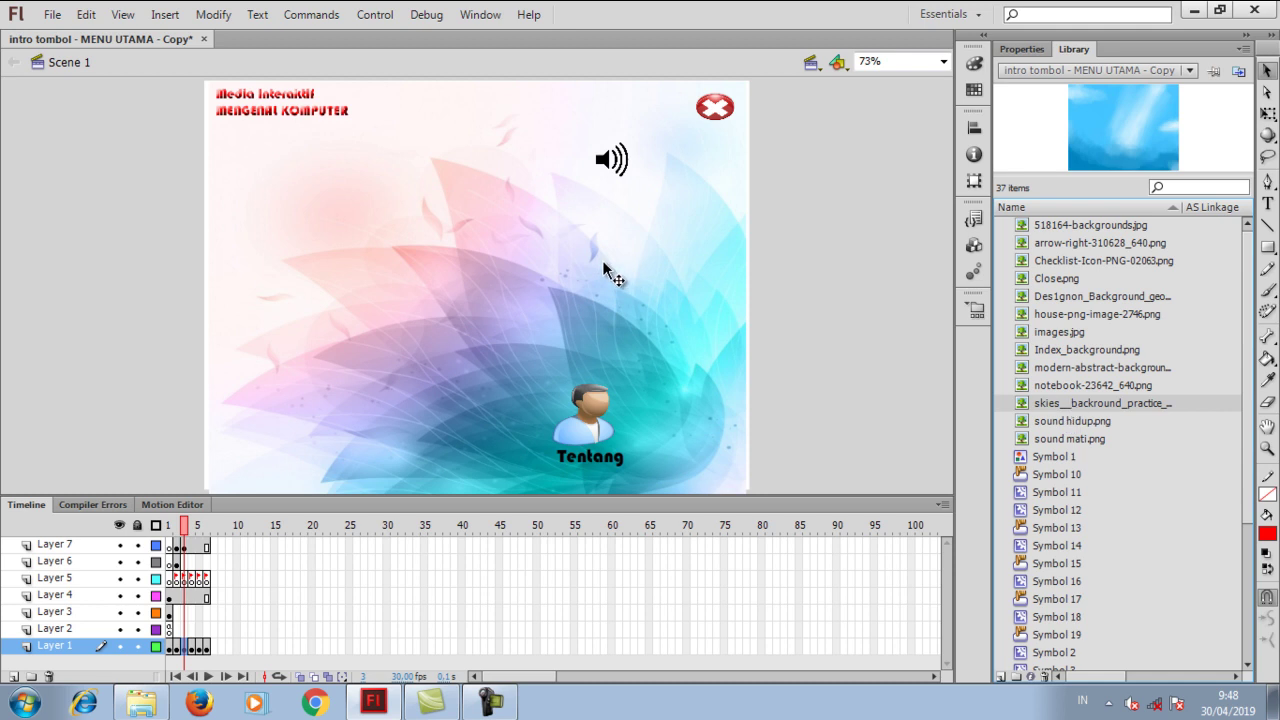
- Select the content of Layer 1 on frame 3 with the Free Transform tool
key("comma")
key("q")
left_click(183, 646)
left_click_drag(914, 350, 714, 334)
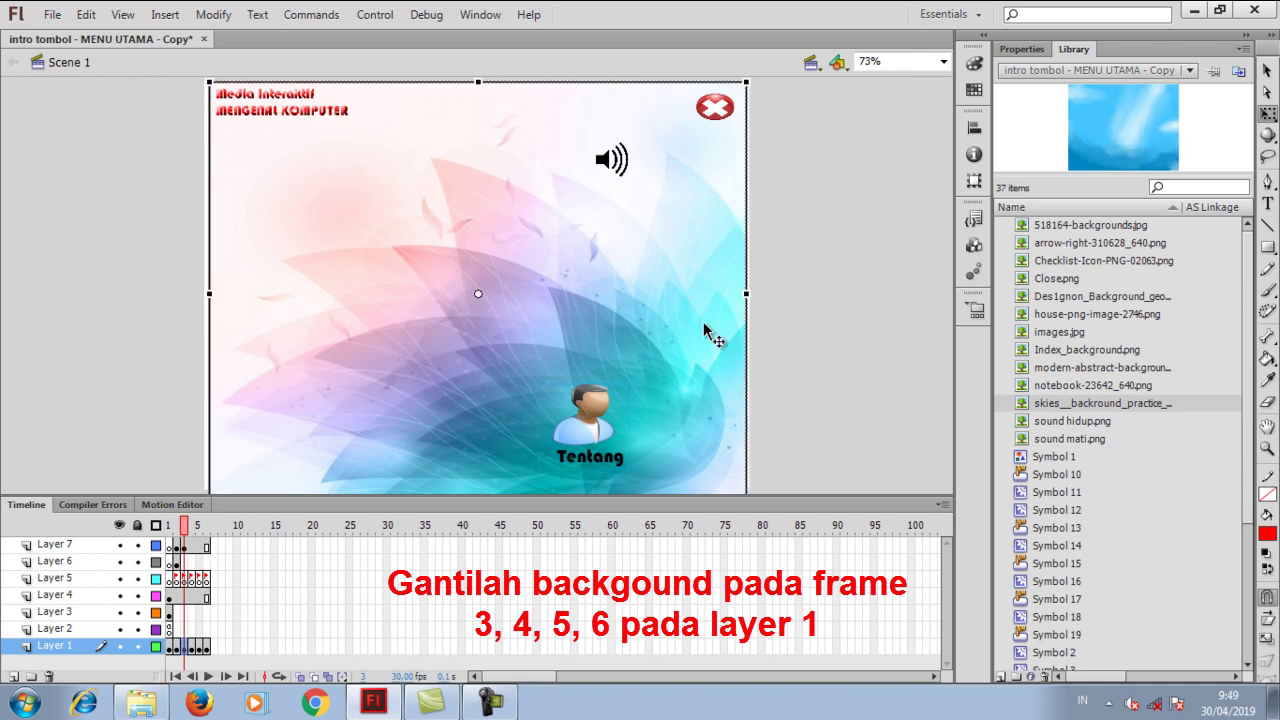
left_click(183, 648)
key("Delete")
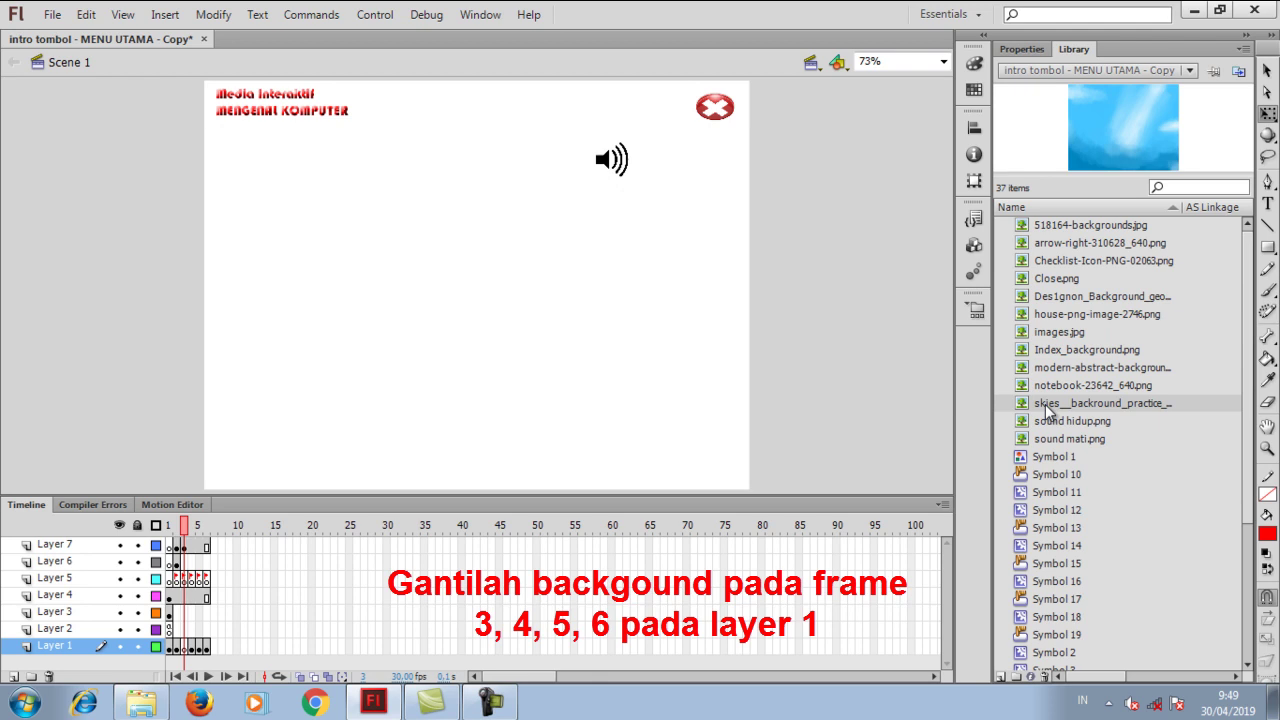
key("ctrl+z")
- Replace only the background image on frame 3 of Layer 1 with the skies bitmap from the library
left_click(728, 240)
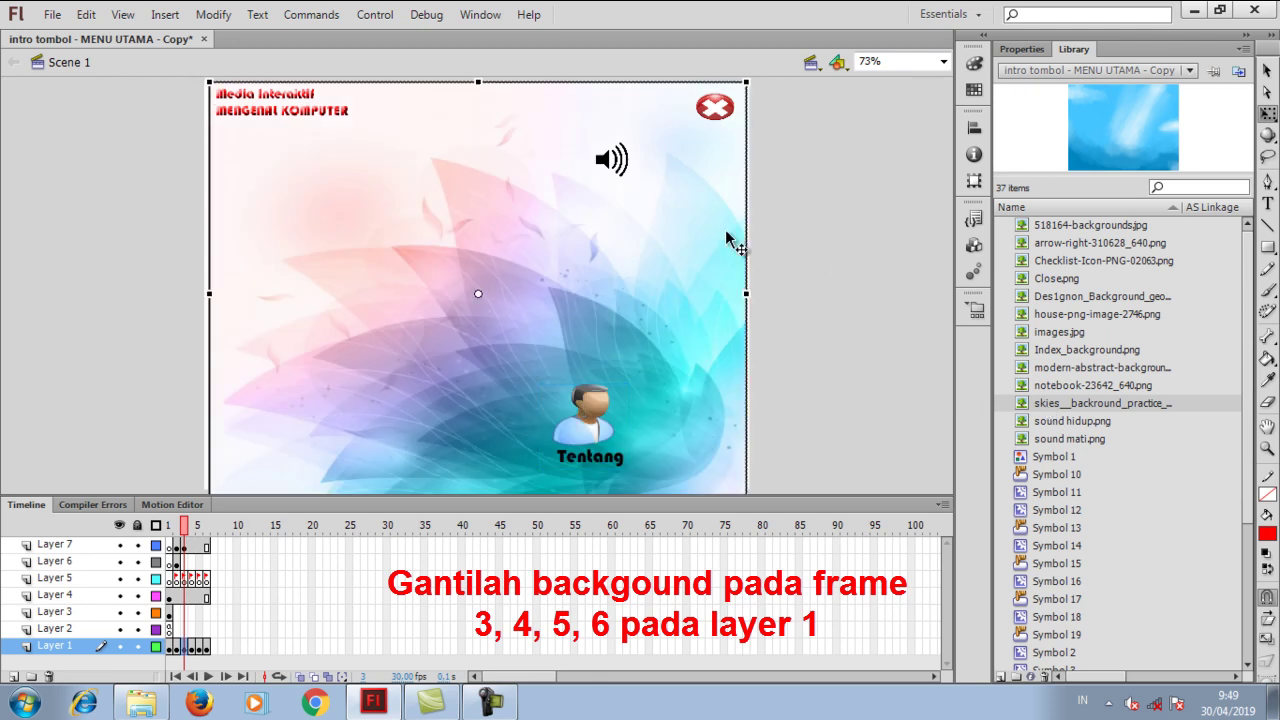
key("Delete")
left_click_drag(1088, 404, 416, 254)
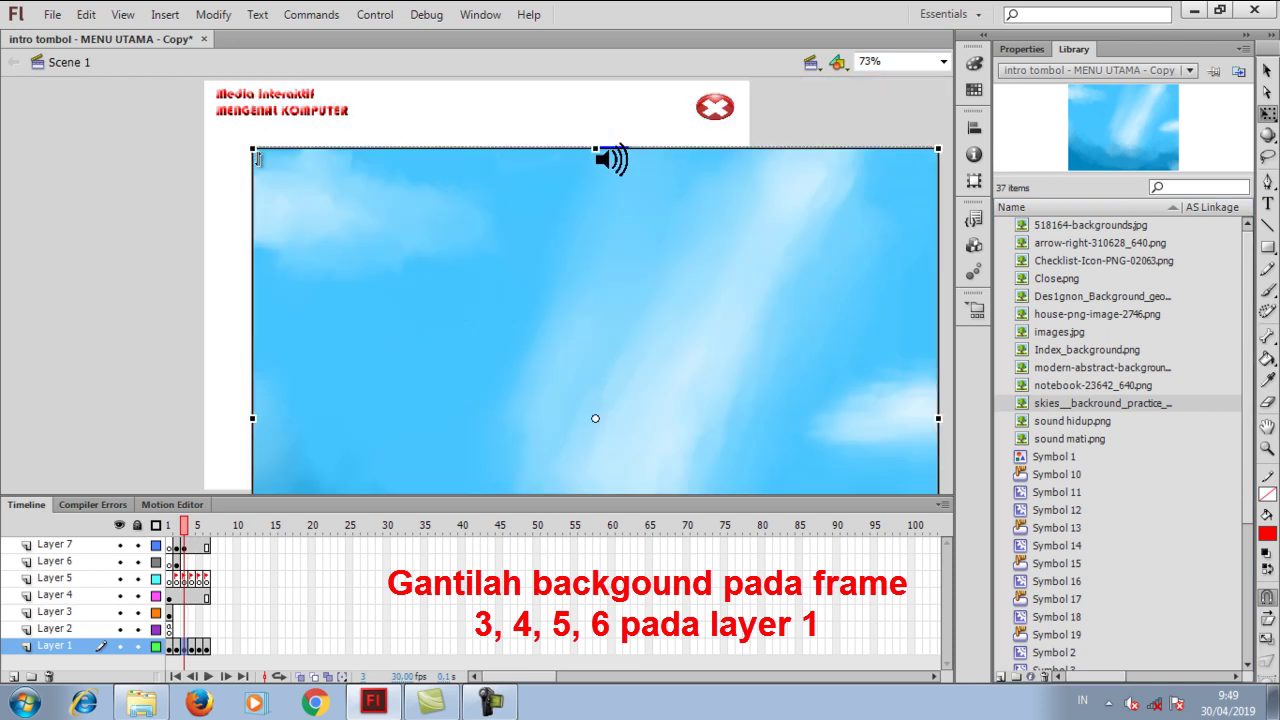
- Scale and reposition the skies image on frame 3 so it covers the whole stage, and deselect it
left_click_drag(253, 152, 404, 254)
left_click_drag(523, 340, 330, 180)
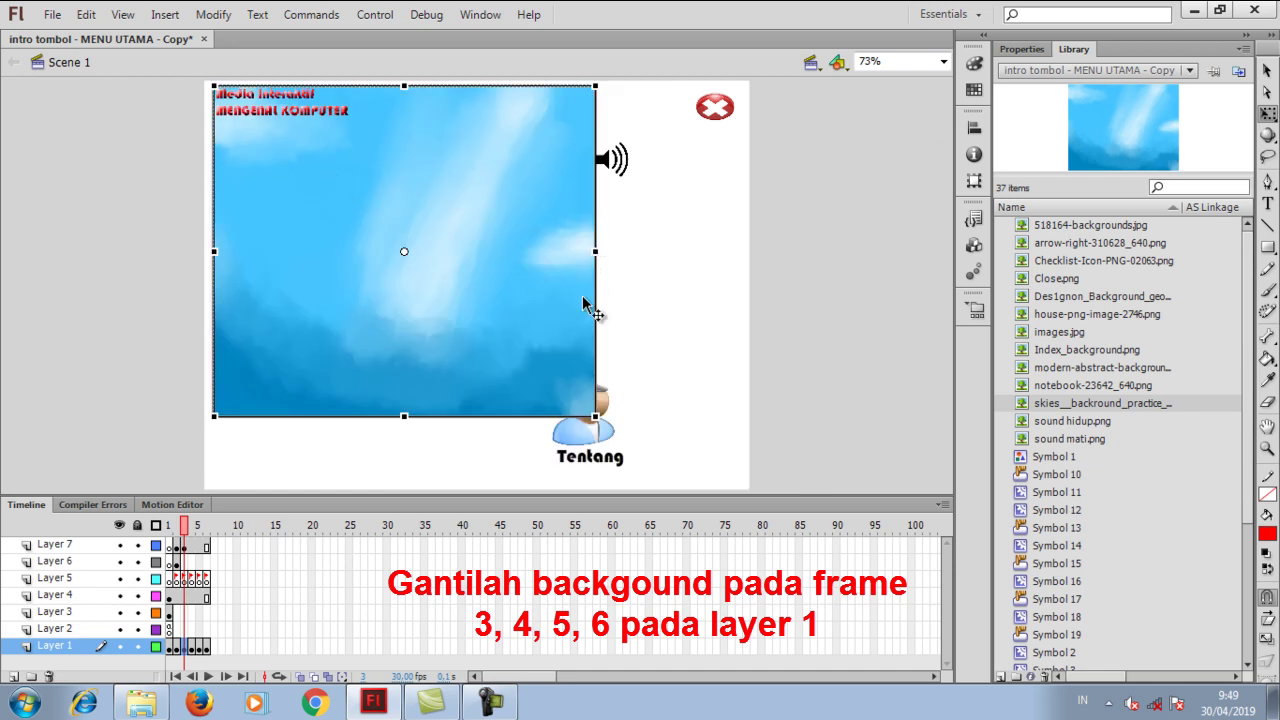
left_click_drag(596, 416, 679, 450)
left_click_drag(608, 379, 674, 412)
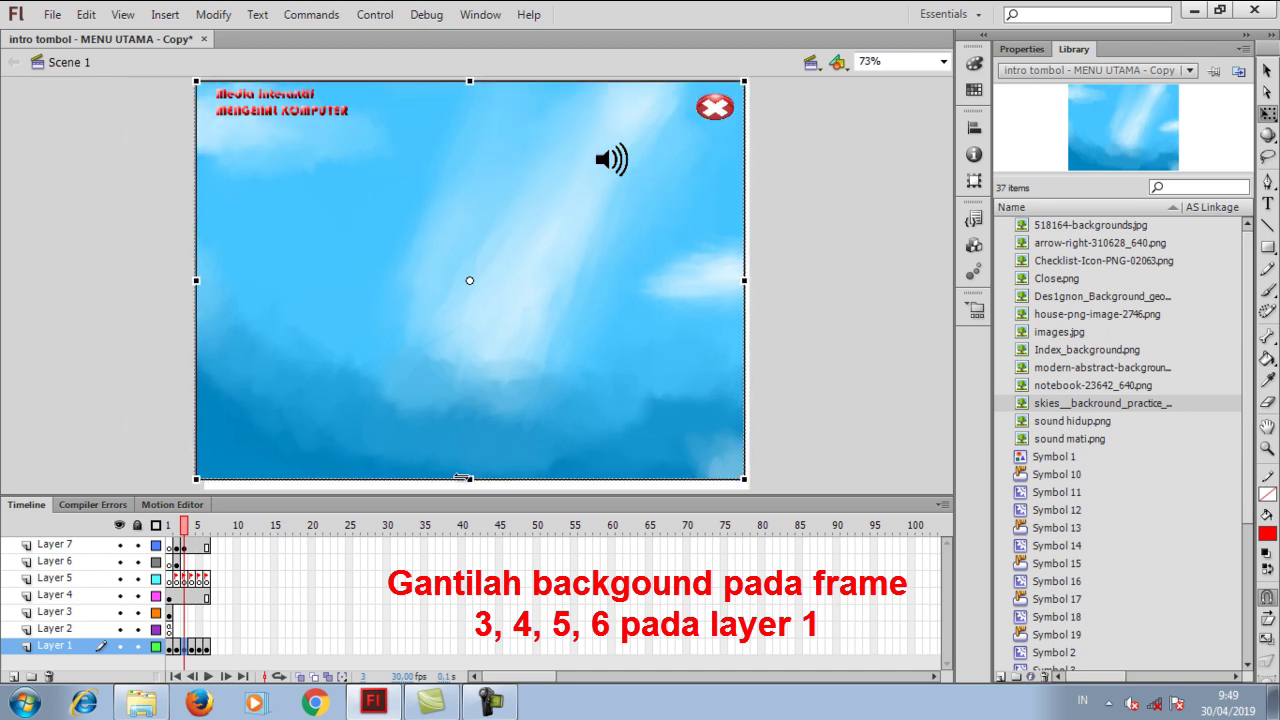
left_click_drag(471, 481, 471, 491)
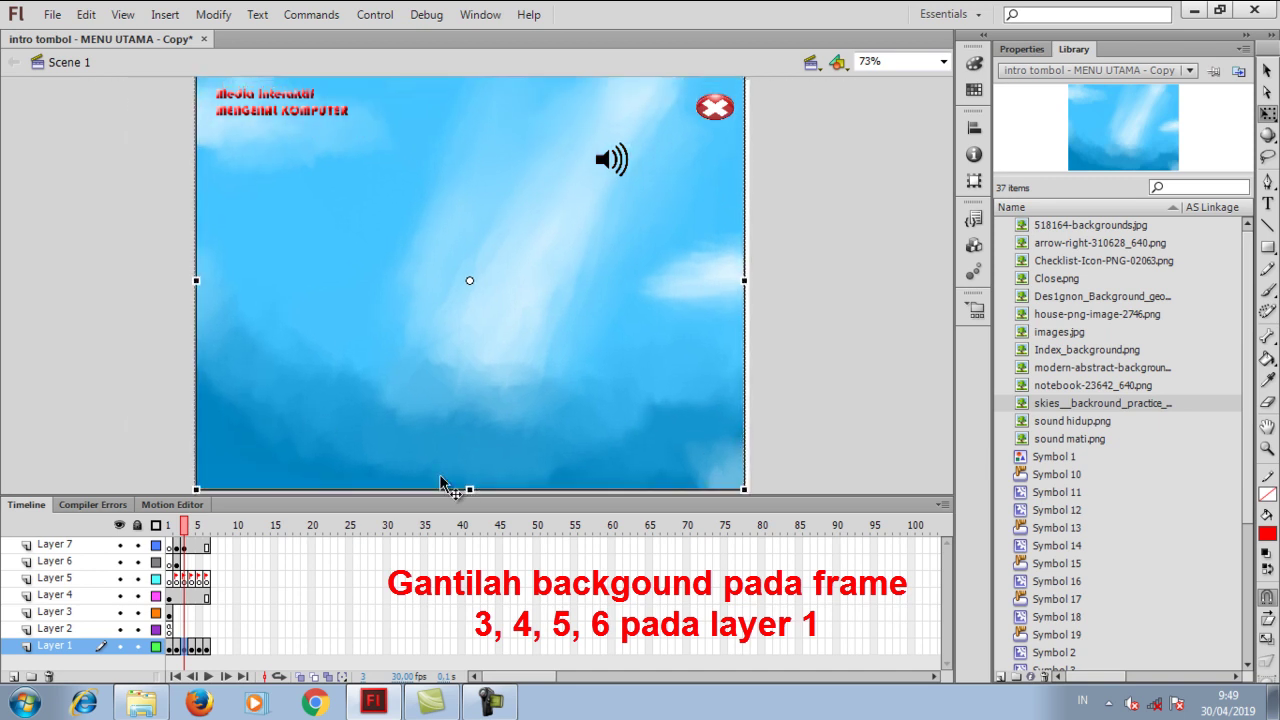
left_click_drag(193, 280, 273, 290)
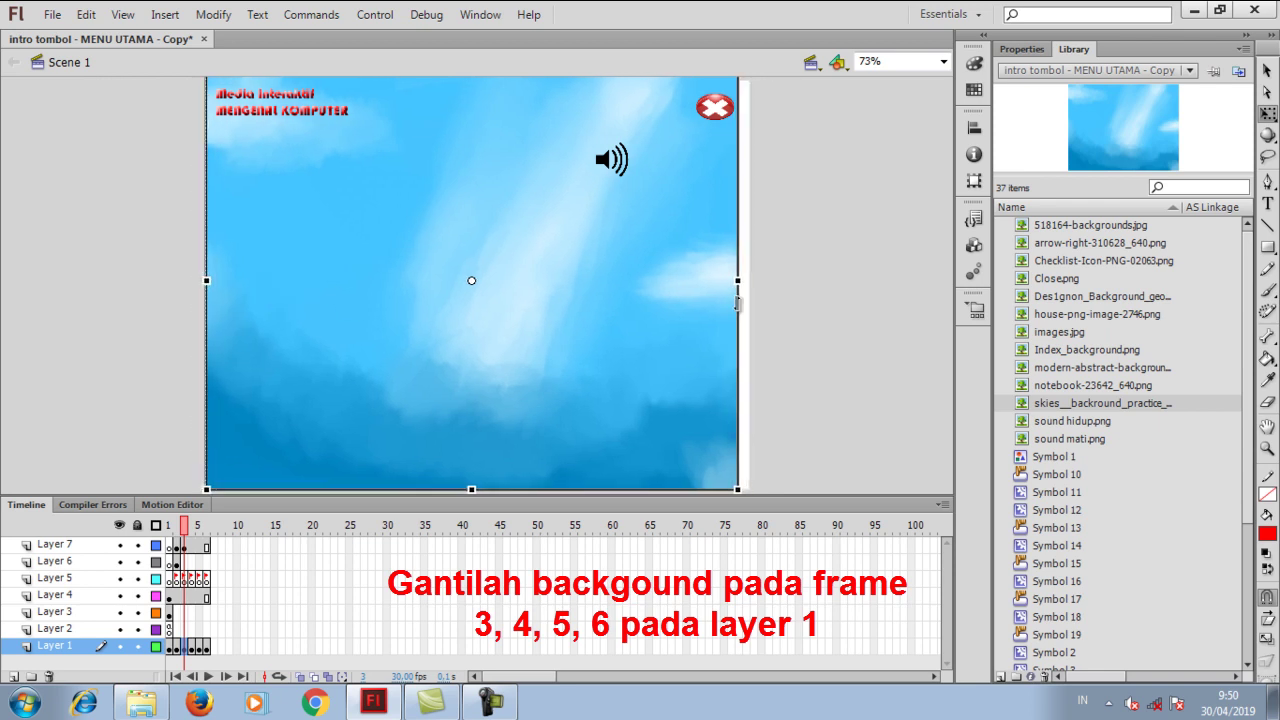
left_click_drag(741, 280, 727, 297)
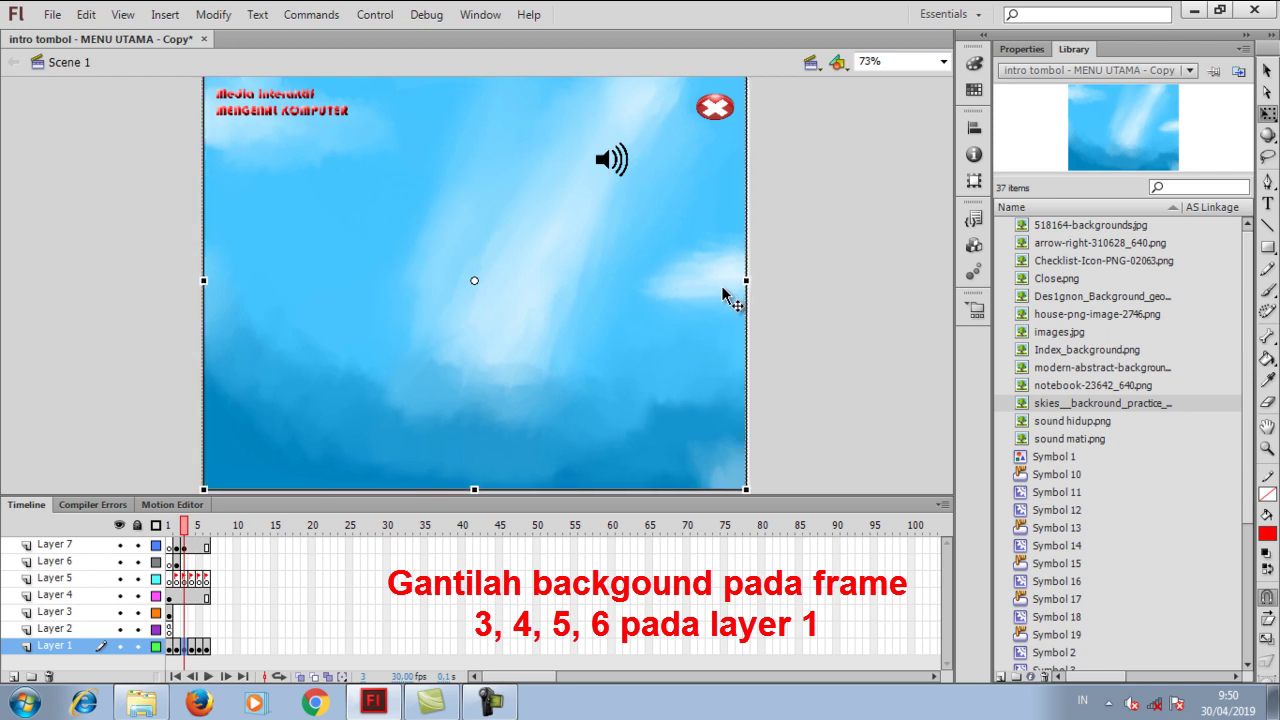
left_click(802, 320)
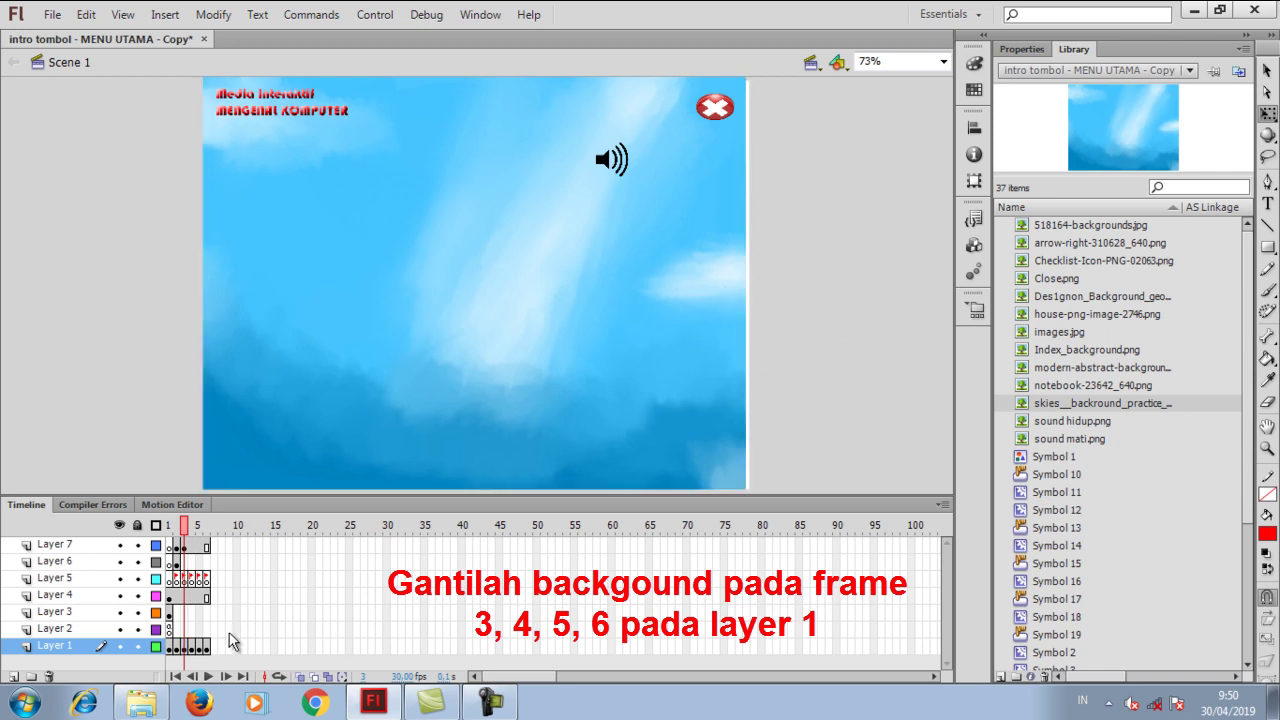
- Delete the old background image from frame 4 of Layer 1, keeping the Tentang button, and return to frame 3
left_click(192, 648)
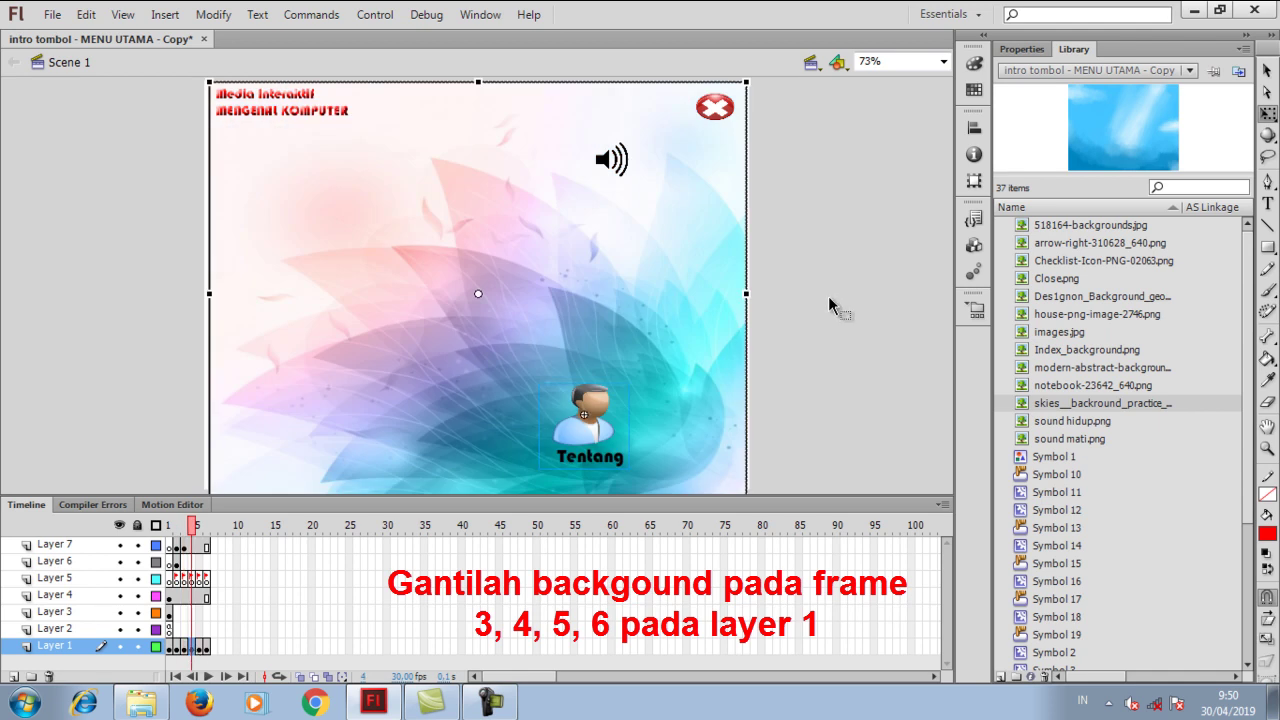
key("Delete")
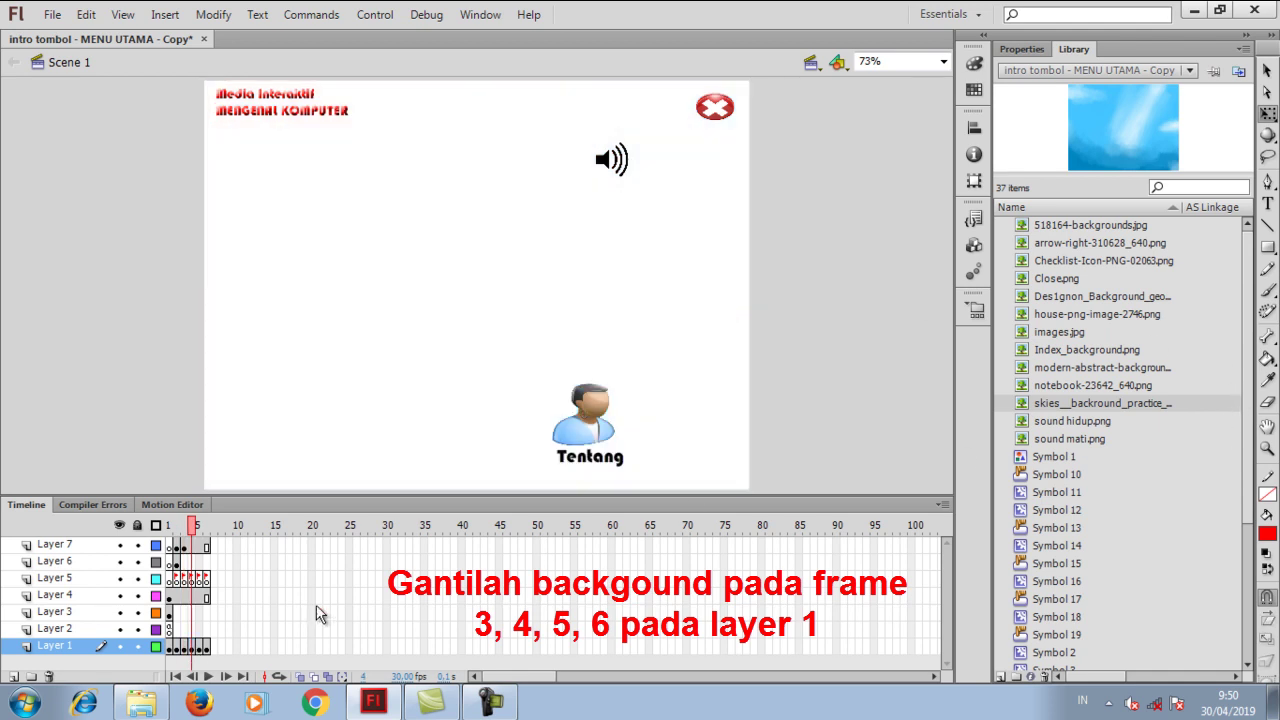
left_click(184, 648)
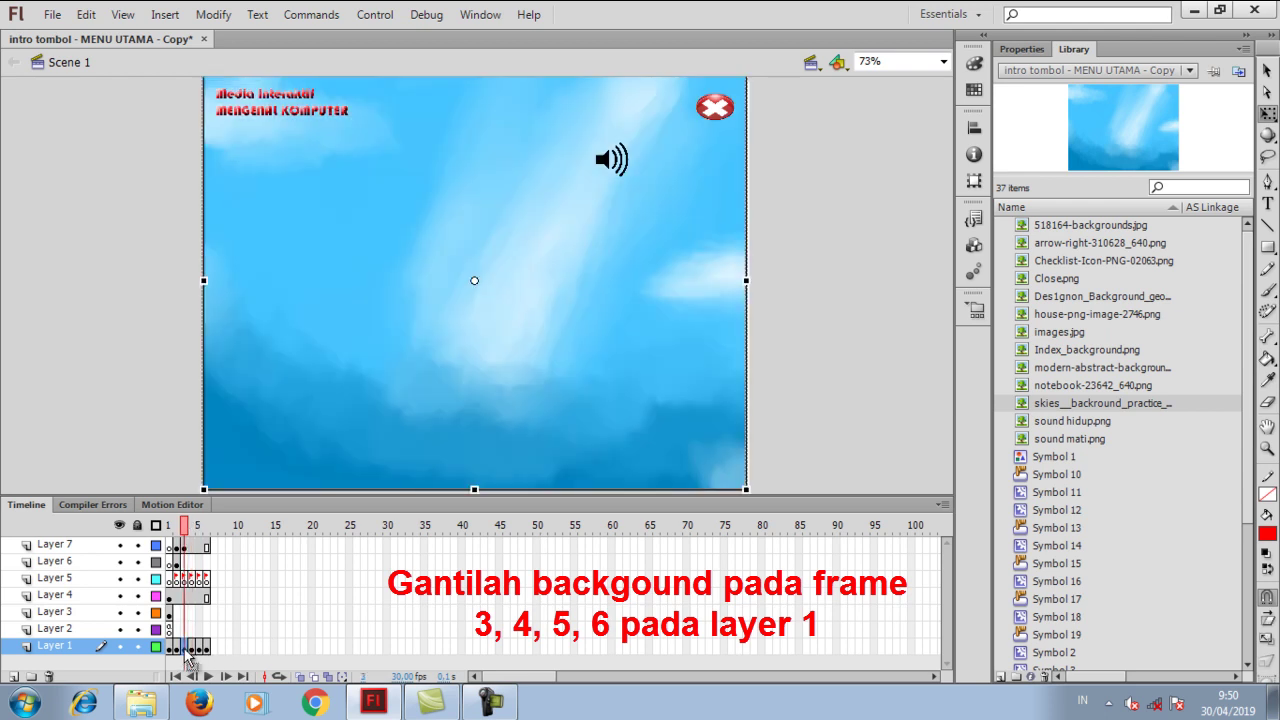
left_click(176, 646)
left_click(184, 648)
left_click(192, 648)
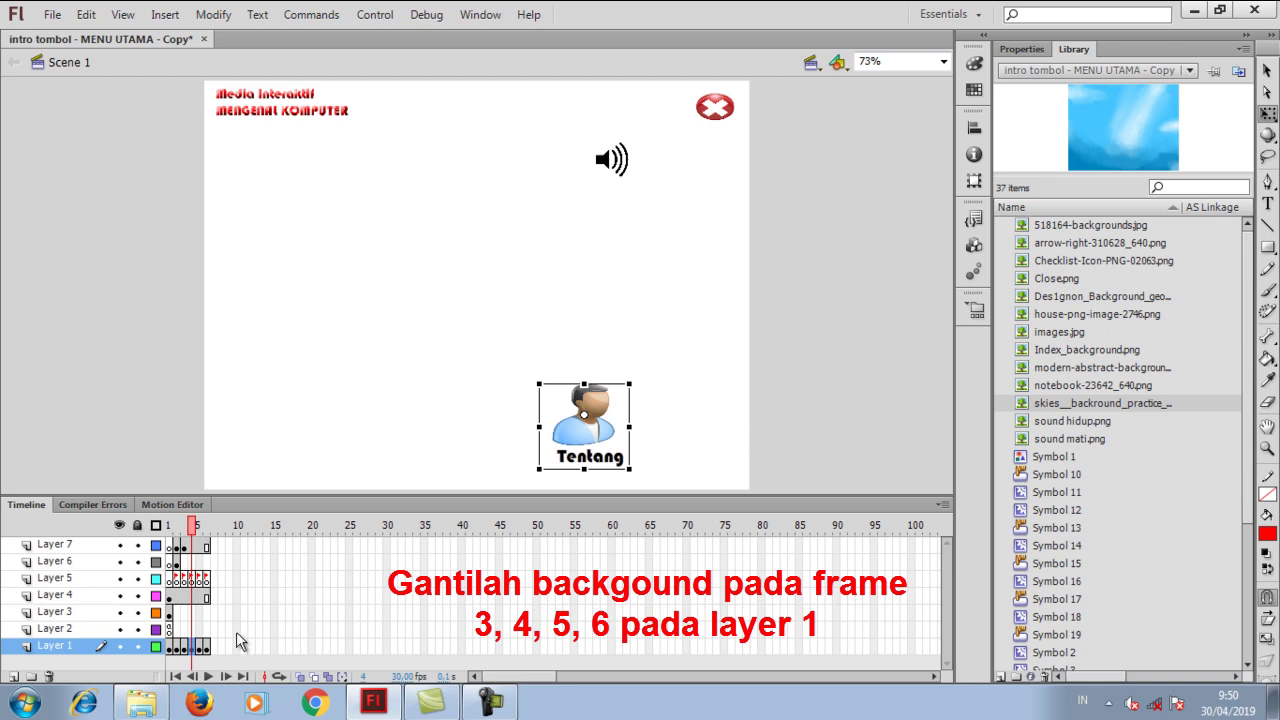
left_click(199, 648)
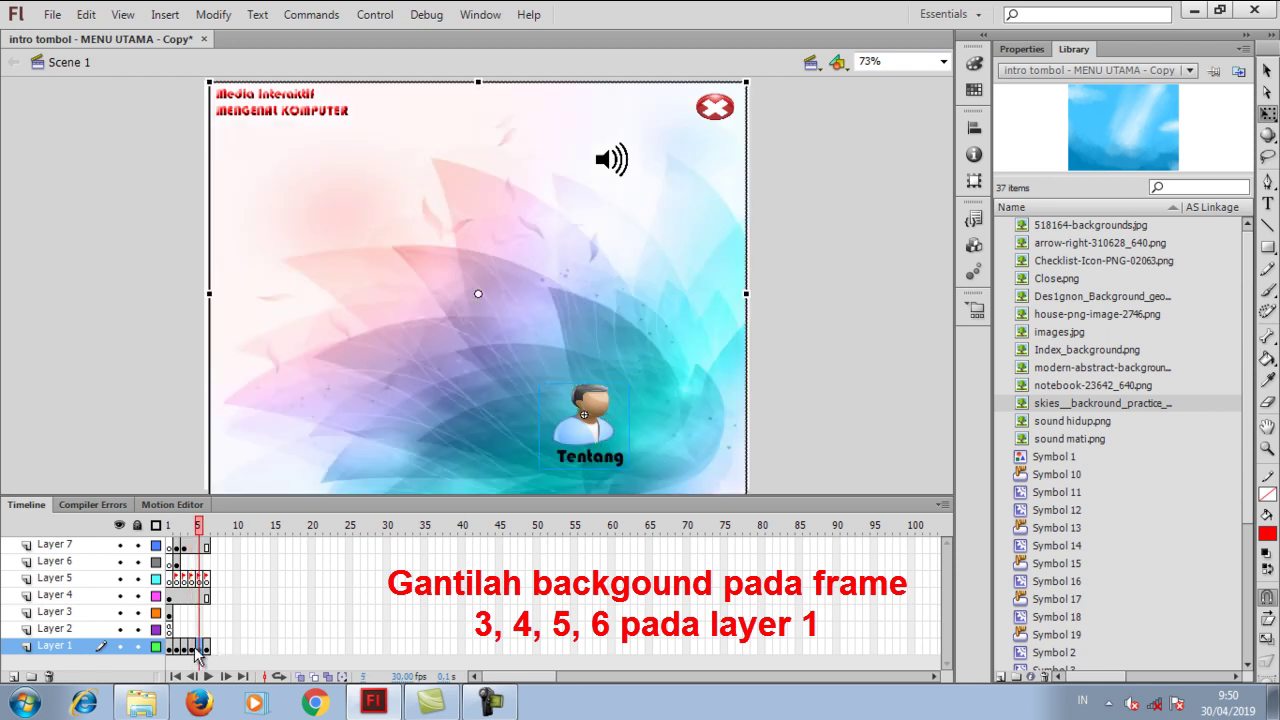
left_click(191, 648)
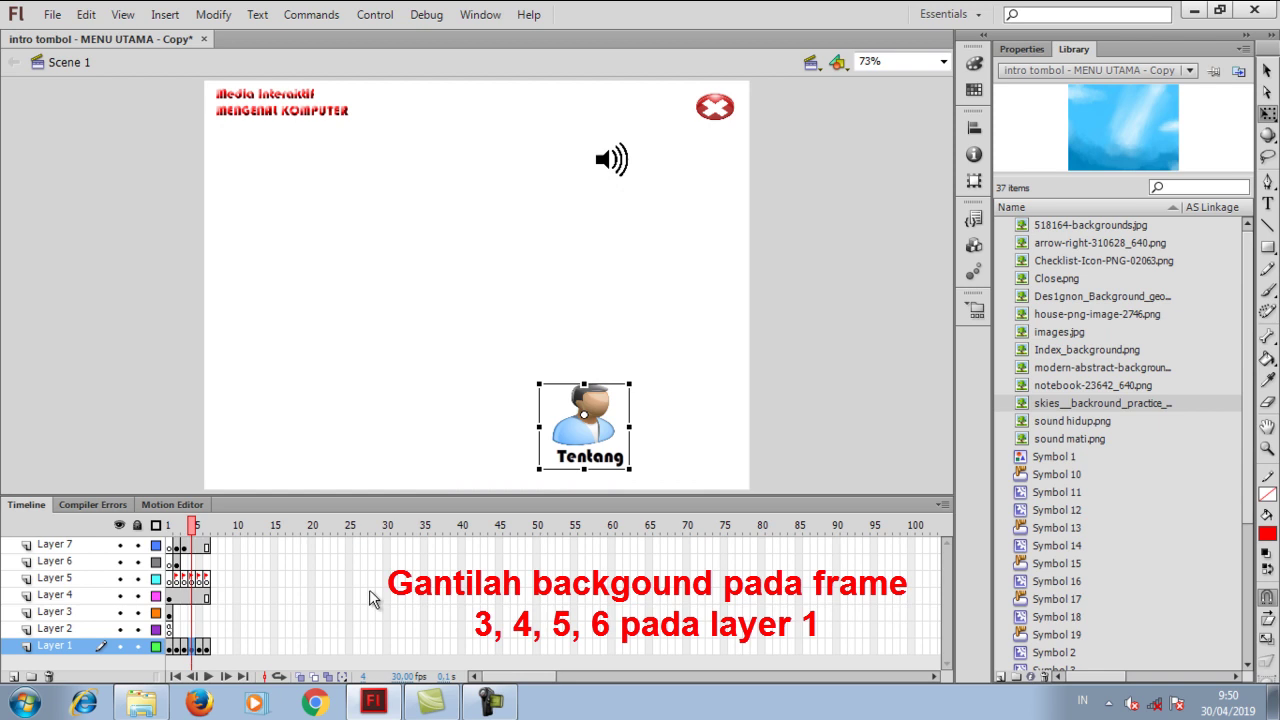
left_click(184, 648)
left_click_drag(586, 414, 426, 368)
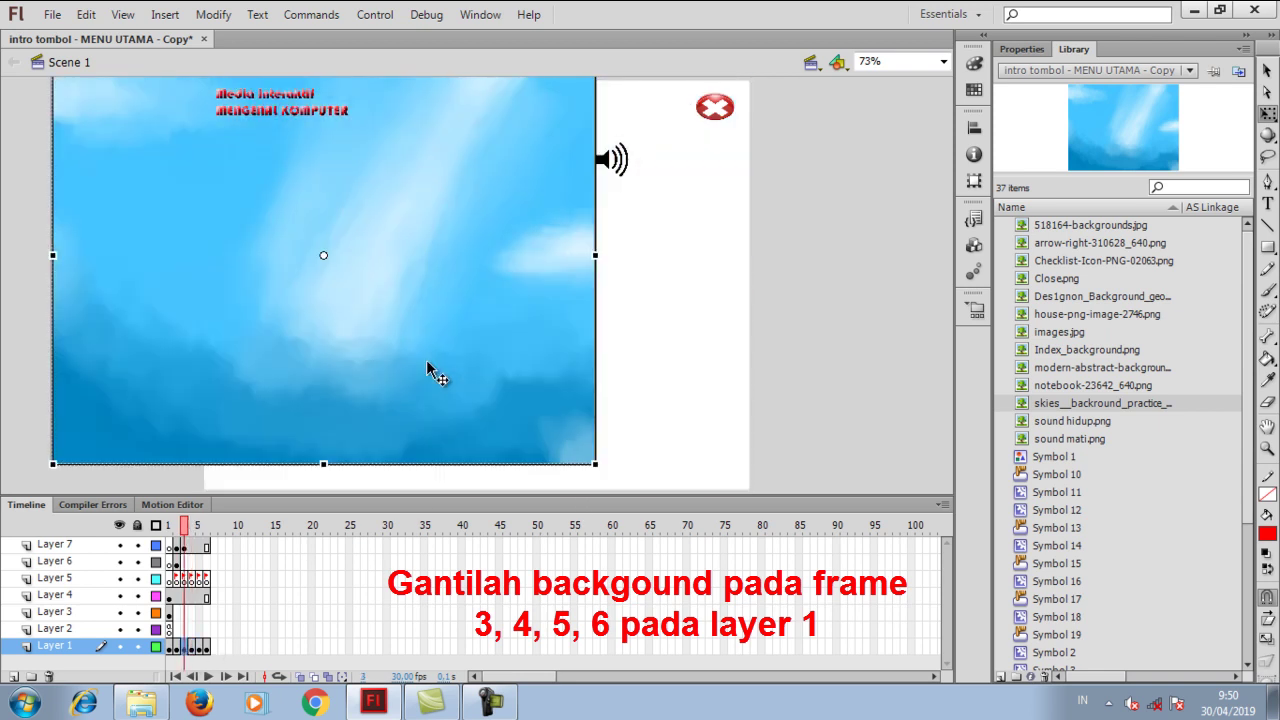
key("ctrl+z")
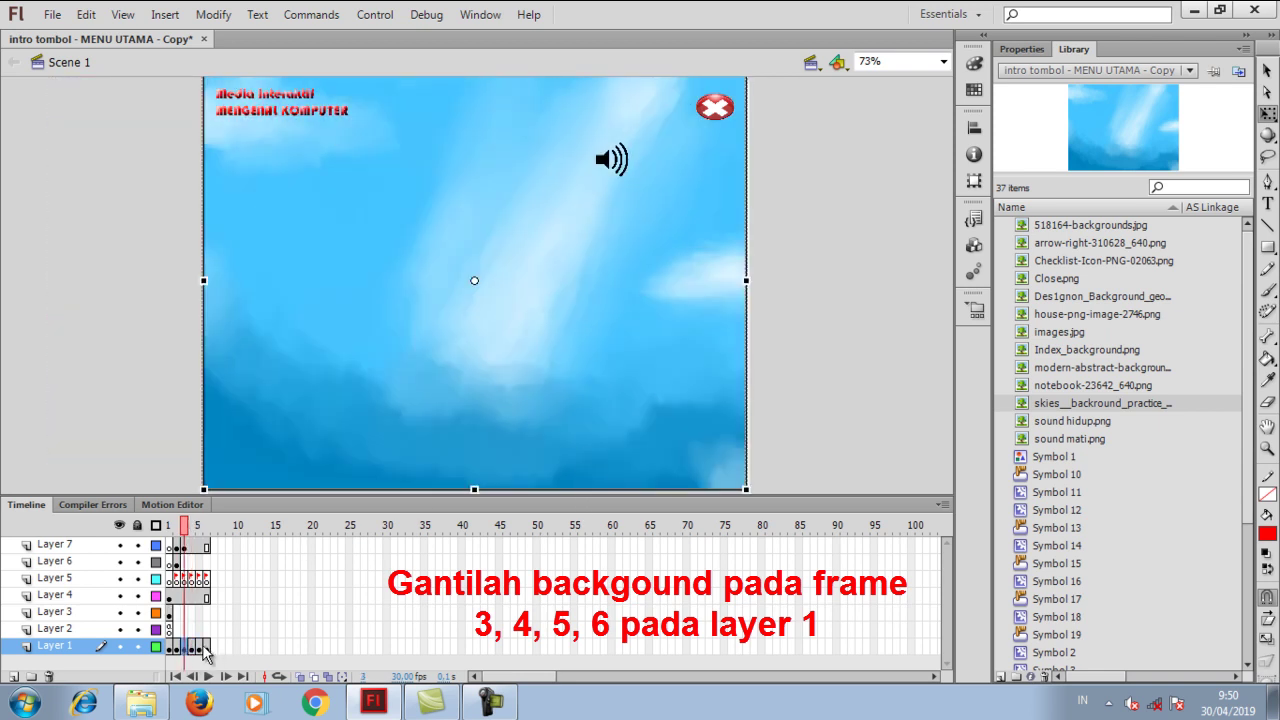
- Find images.jpg in the library and place it on the stage on frame 4 of Layer 1
left_click(191, 648)
left_click(799, 421)
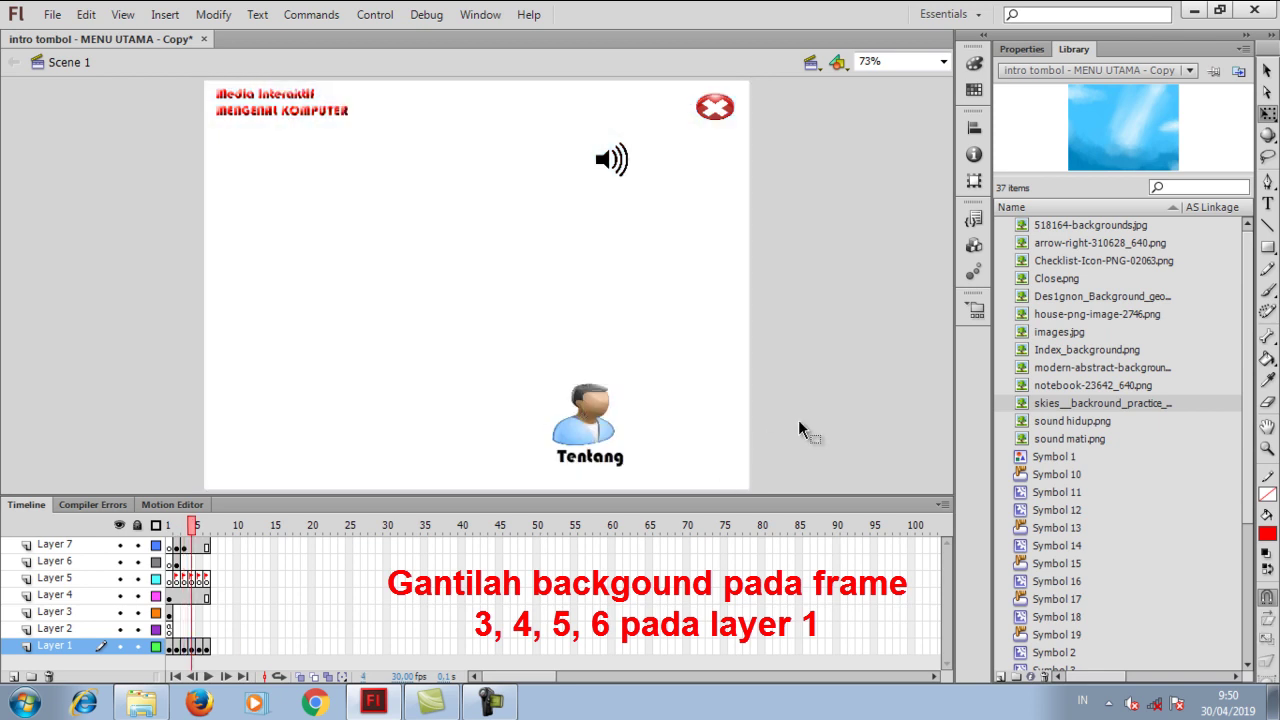
left_click(1150, 388)
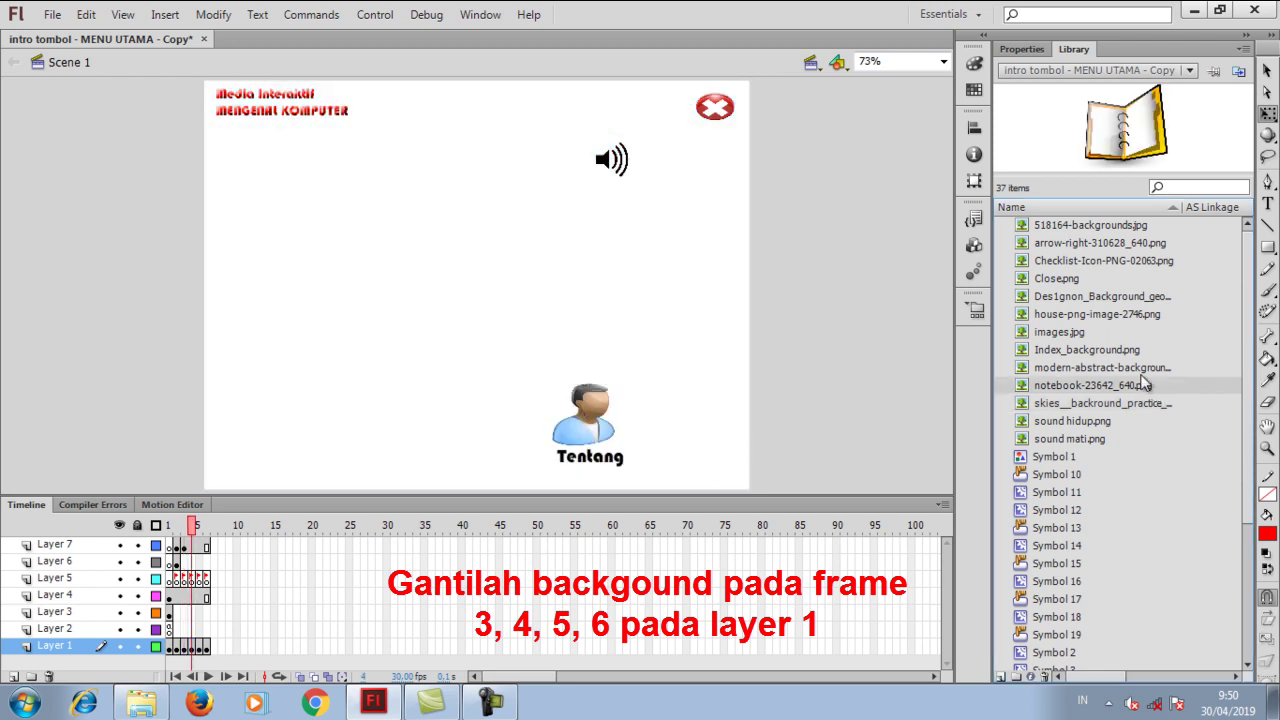
key("Up")
left_click(1061, 437)
left_click(1072, 334)
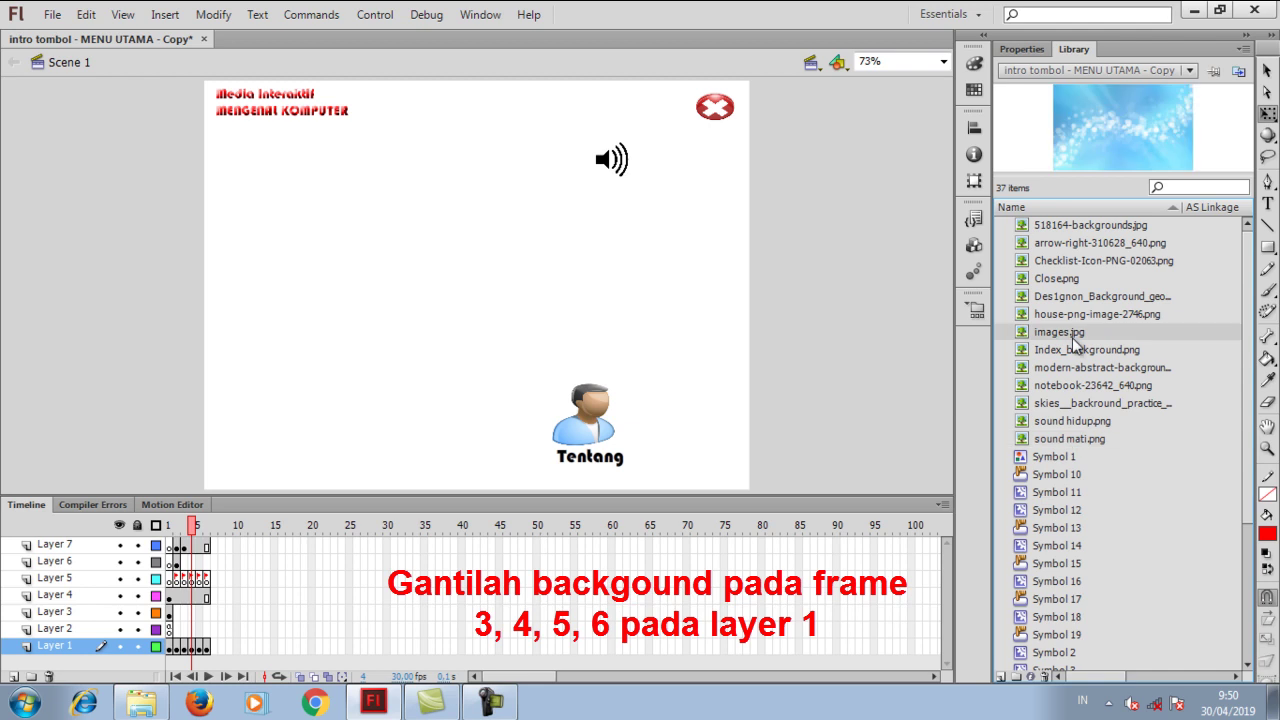
left_click_drag(1068, 340, 477, 265)
- Scale and reposition the images.jpg bitmap on frame 4 so it covers the whole stage, and deselect it
left_click_drag(410, 228, 410, 225)
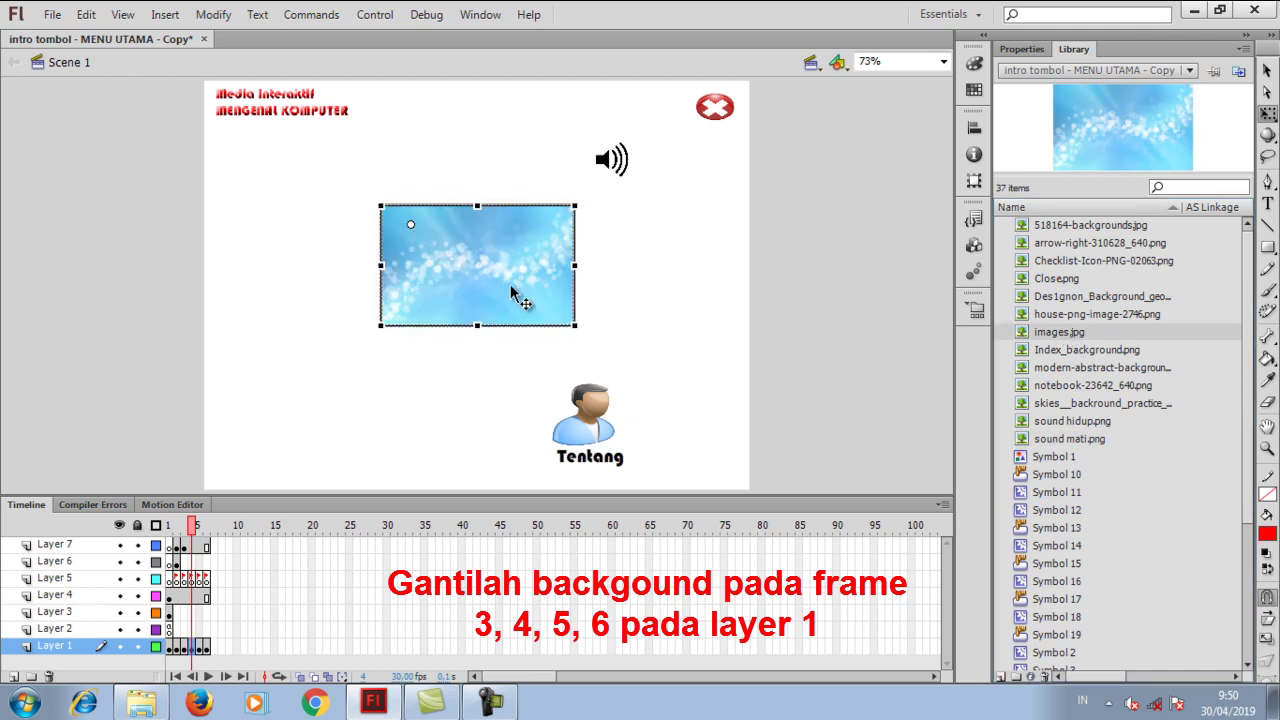
left_click_drag(541, 242, 365, 118)
left_click_drag(397, 201, 554, 365)
left_click_drag(498, 302, 686, 425)
left_click_drag(599, 329, 617, 334)
left_click_drag(505, 86, 508, 106)
left_click_drag(527, 173, 484, 147)
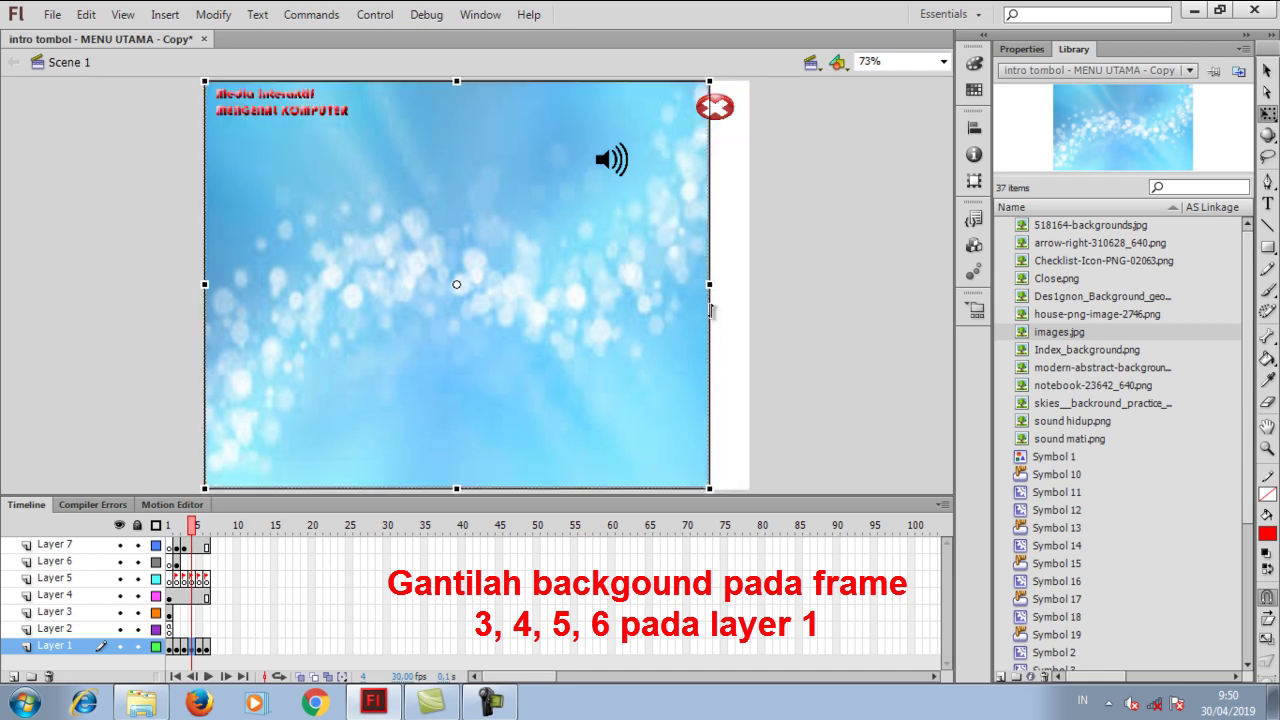
mouse_move(709, 284)
left_mouse_down()
mouse_move(740, 283)
mouse_move(714, 297)
left_mouse_up()
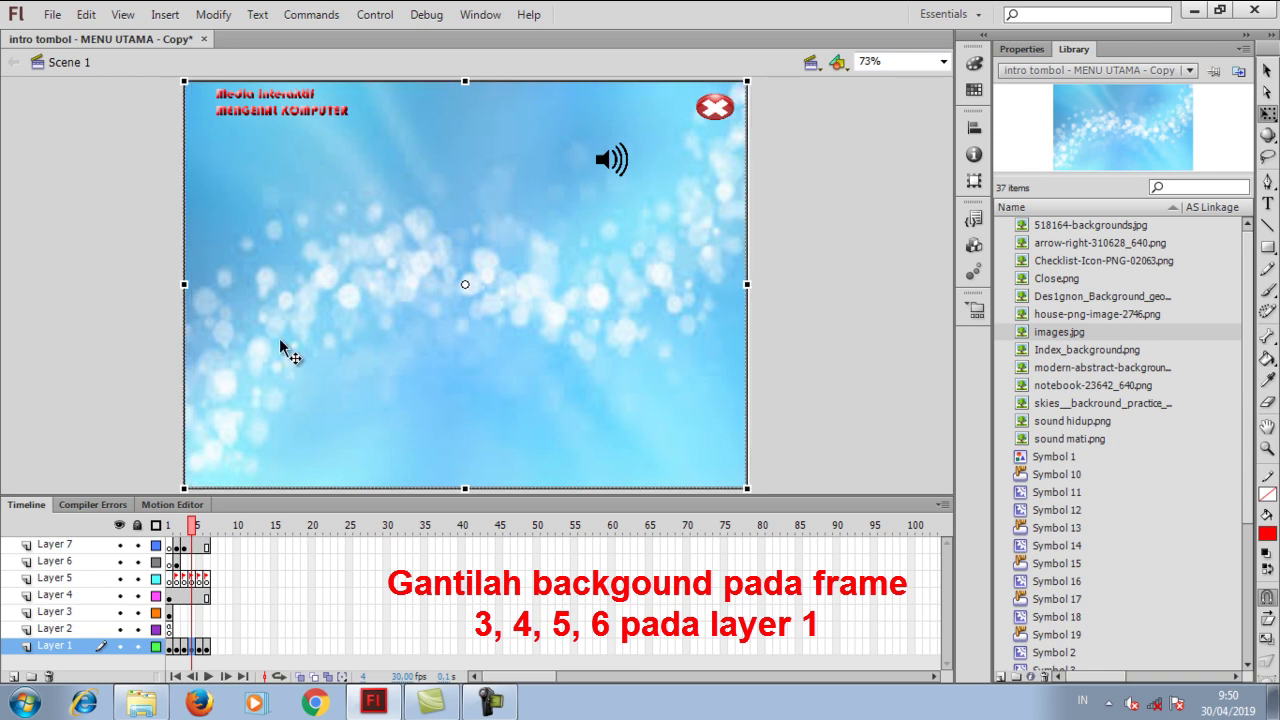
mouse_move(186, 284)
left_mouse_down()
mouse_move(284, 296)
mouse_move(203, 285)
left_mouse_up()
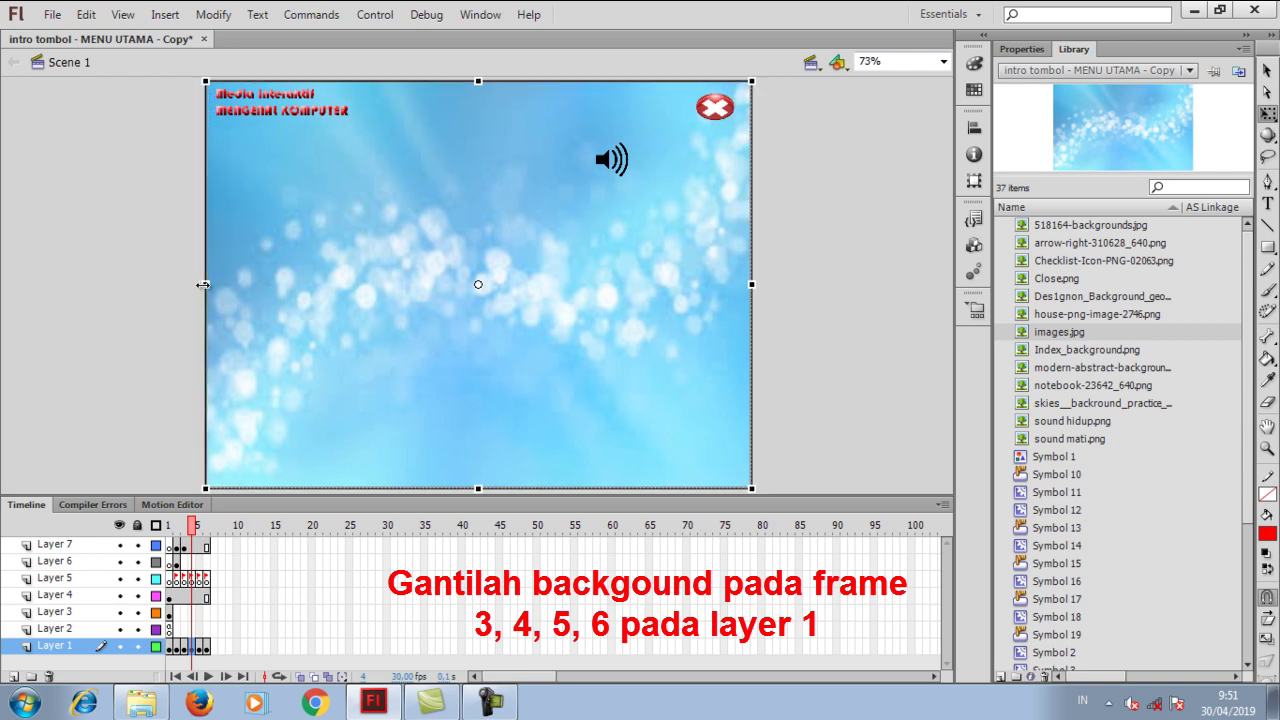
left_click(868, 418)
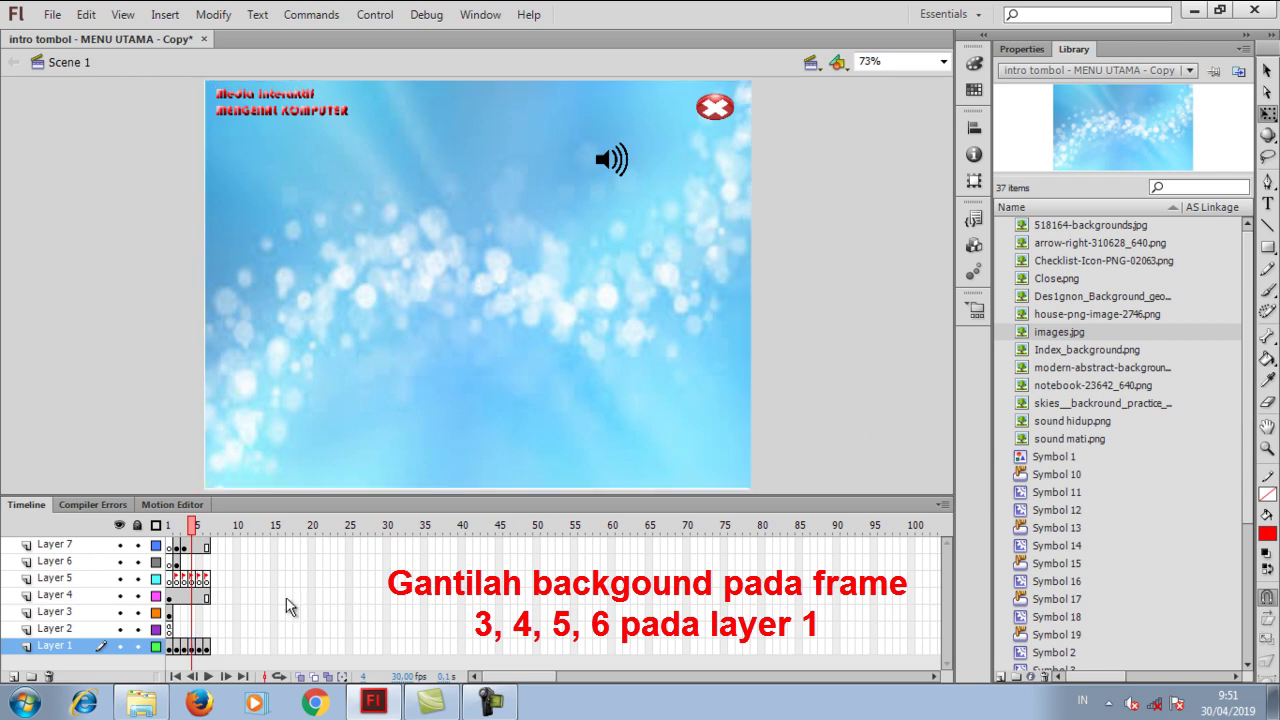
- Replace only the background image on frame 5 of Layer 1 with 518164-backgrounds.jpg from the library, keeping the Tentang button
left_click(201, 648)
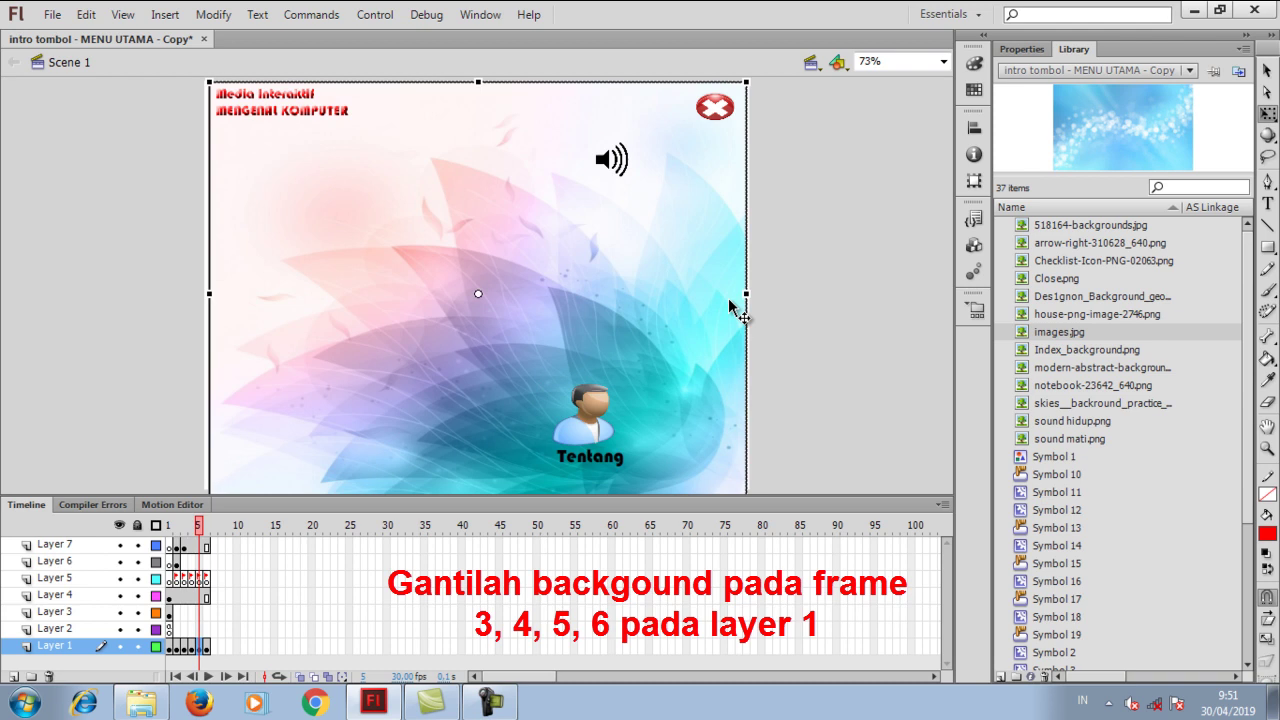
key("Delete")
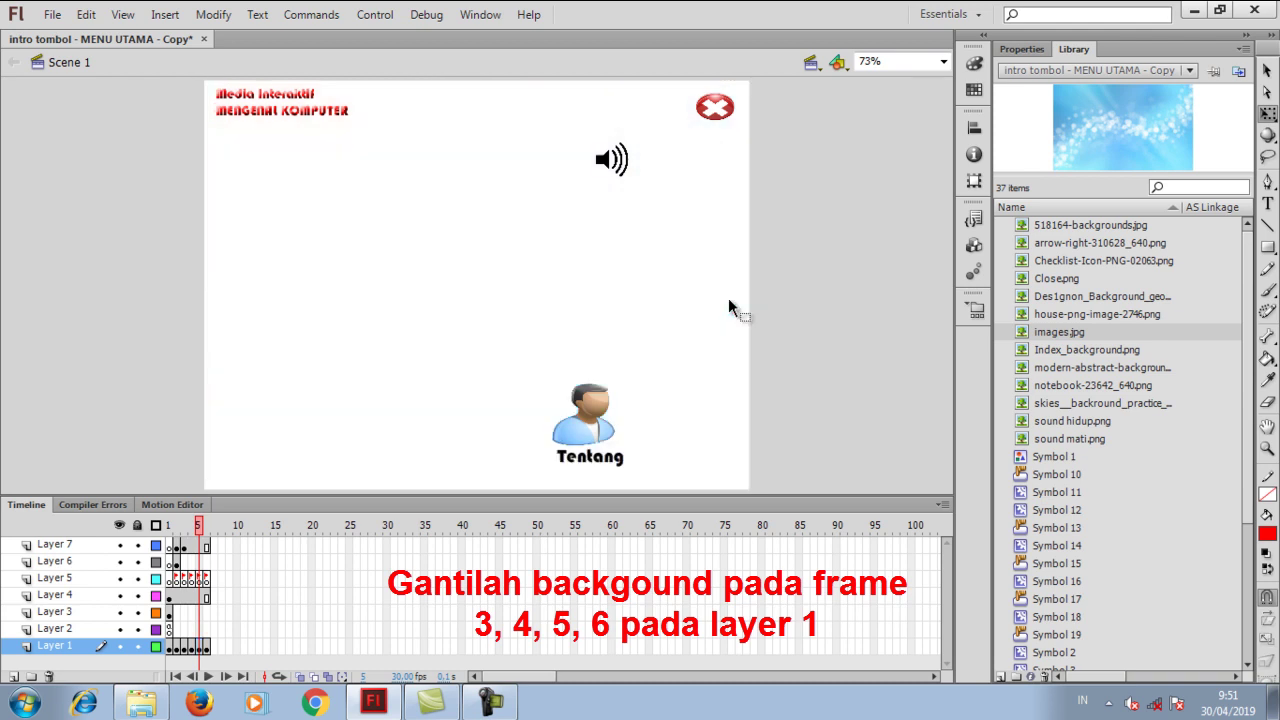
left_click(1076, 279)
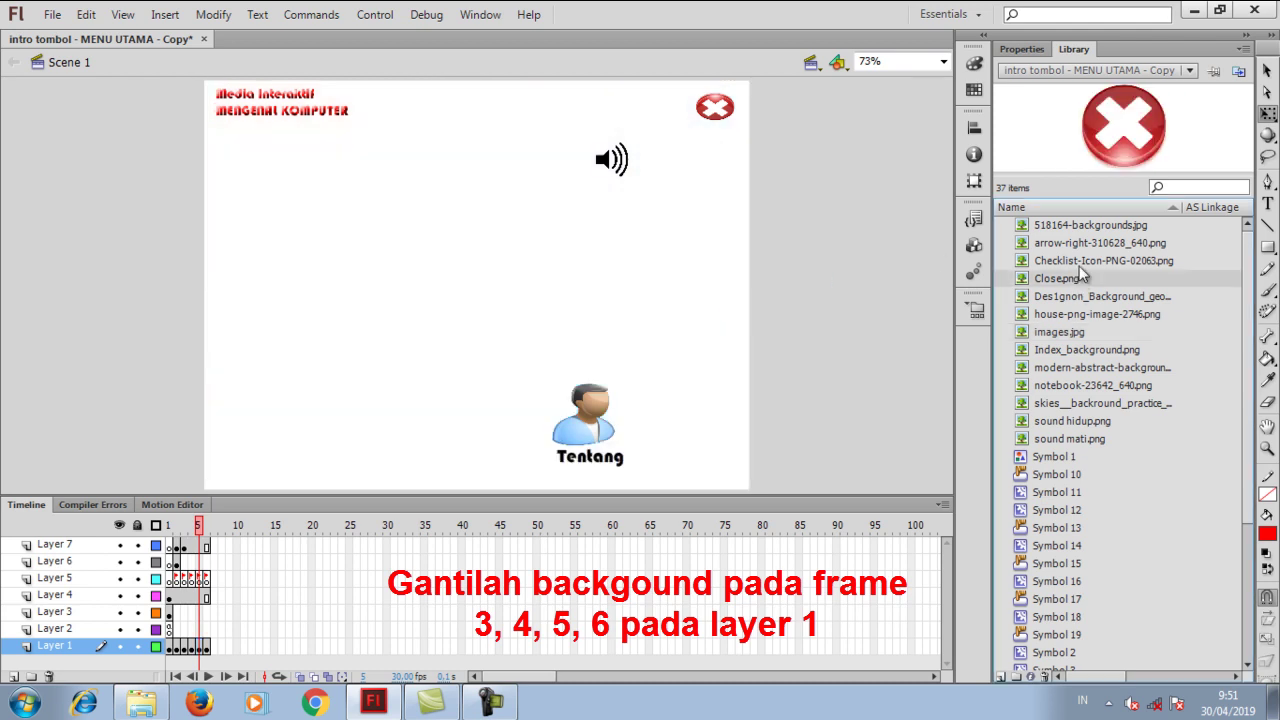
left_click(1079, 262)
left_click(1081, 245)
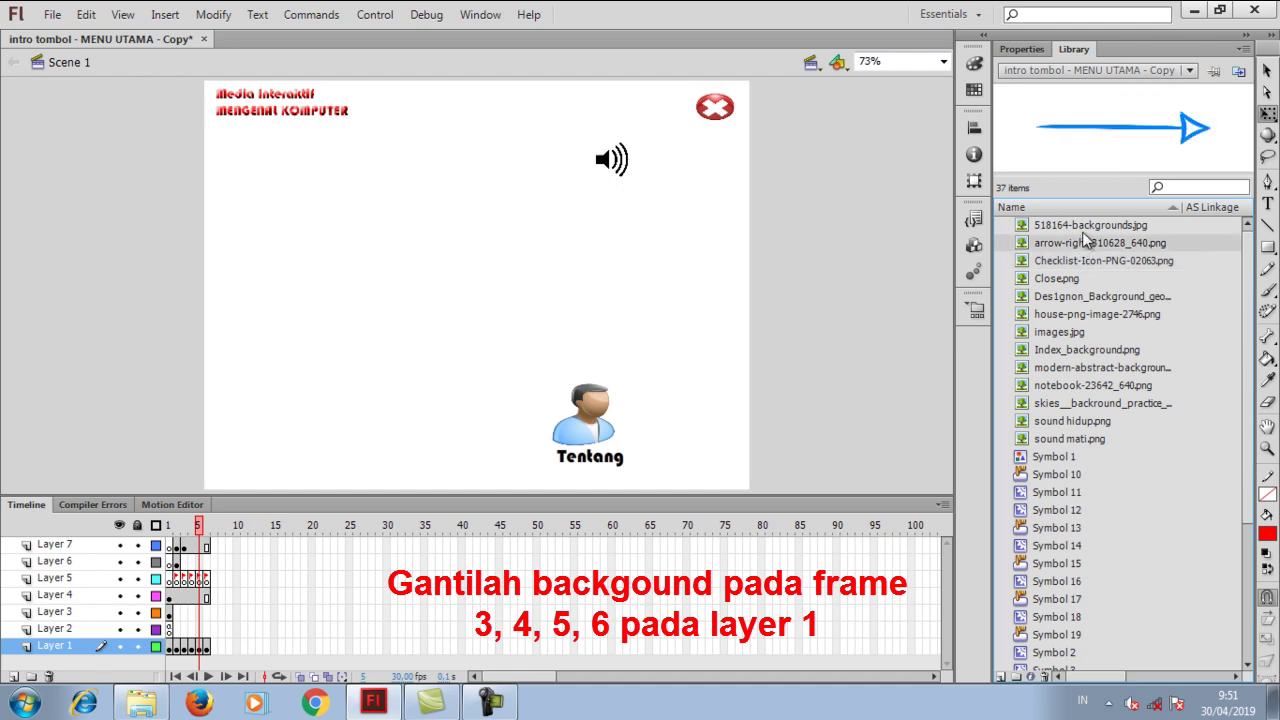
left_click(1084, 228)
left_click_drag(1068, 229, 433, 273)
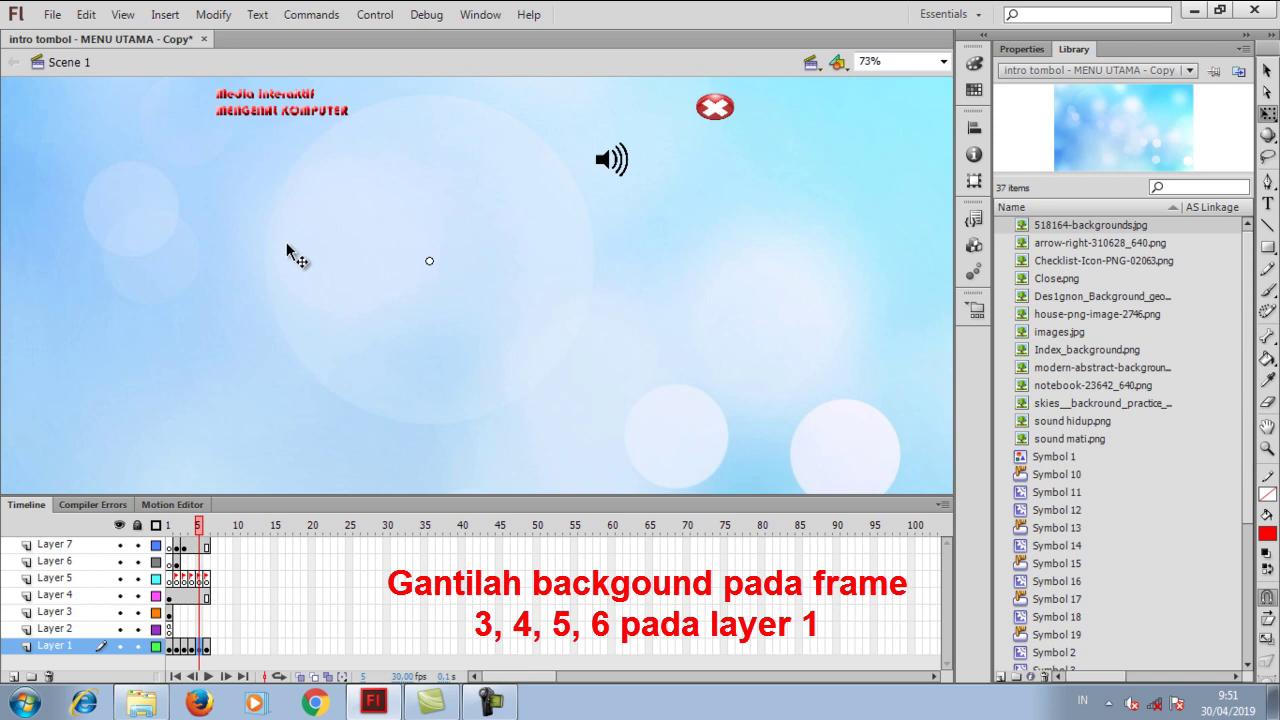
- Shrink the 518164-backgrounds bitmap on frame 5 and align it with the stage's upper-left corner
left_click_drag(556, 388, 427, 188)
left_click_drag(562, 166, 507, 283)
left_click_drag(436, 138, 440, 318)
left_click_drag(451, 380, 449, 150)
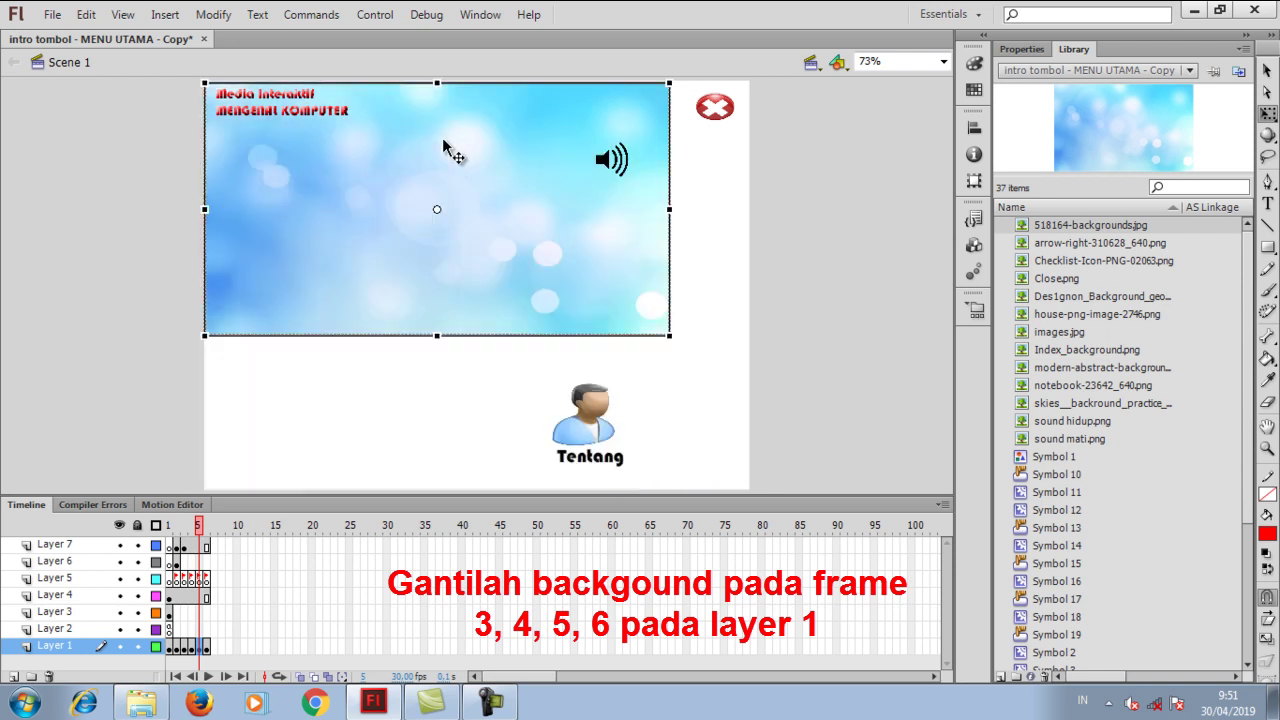
- Adjust the height of the background bitmap on frame 5 and realign it with the stage's upper edge
left_click_drag(437, 339, 435, 489)
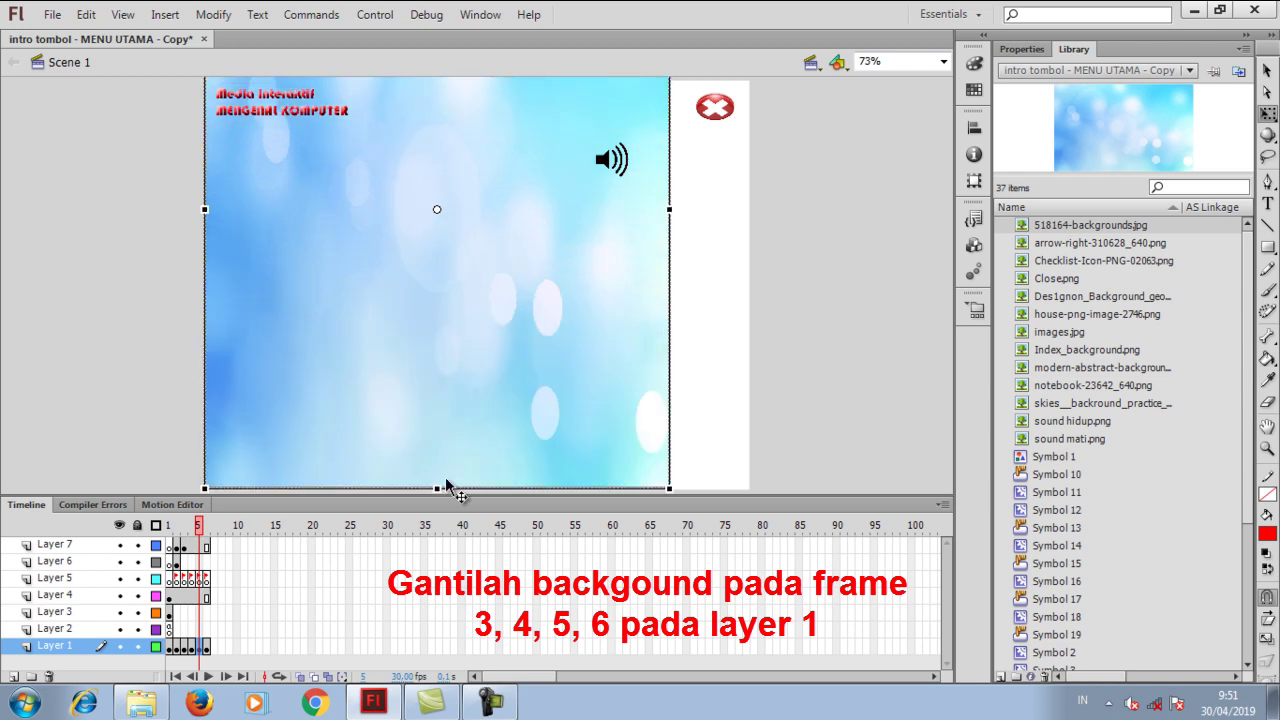
left_click_drag(558, 150, 560, 200)
left_click_drag(546, 151, 543, 237)
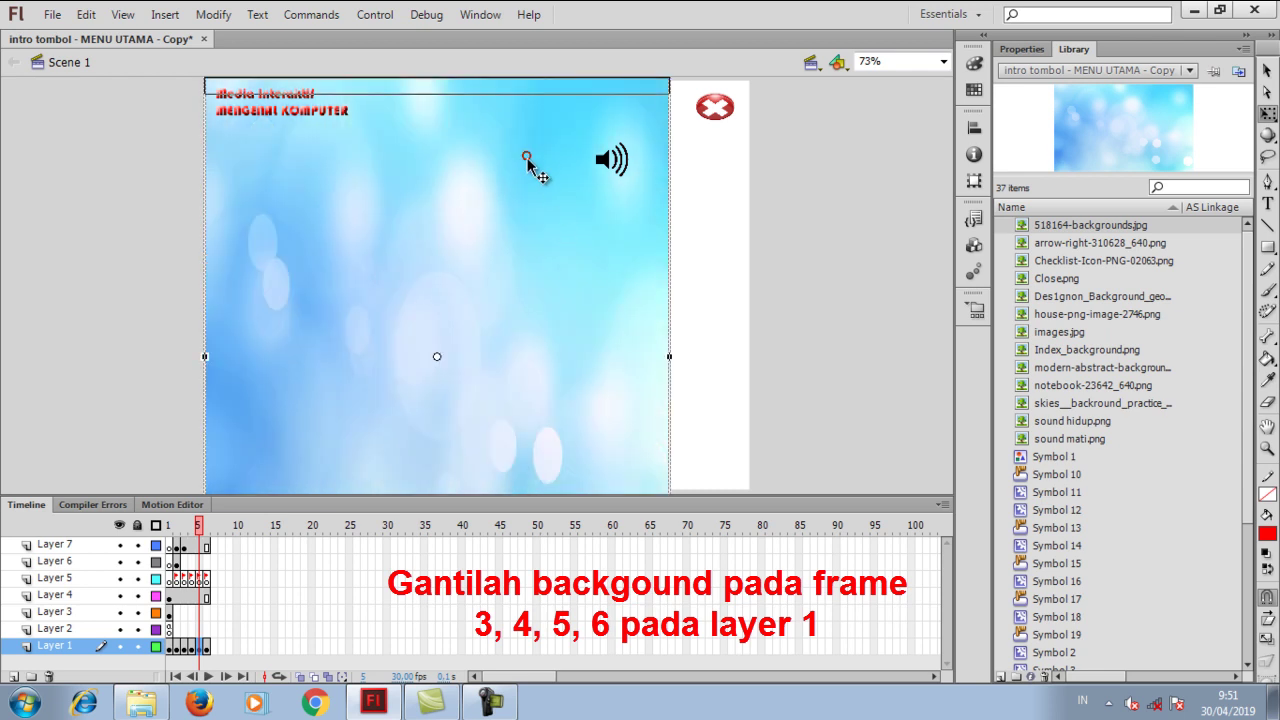
left_click_drag(530, 150, 530, 186)
left_click_drag(444, 115, 455, 224)
left_click_drag(472, 303, 474, 161)
- Widen the frame 5 background to the stage's width, stretch it down to the stage's lower edge, and deselect it
left_click_drag(676, 250, 723, 250)
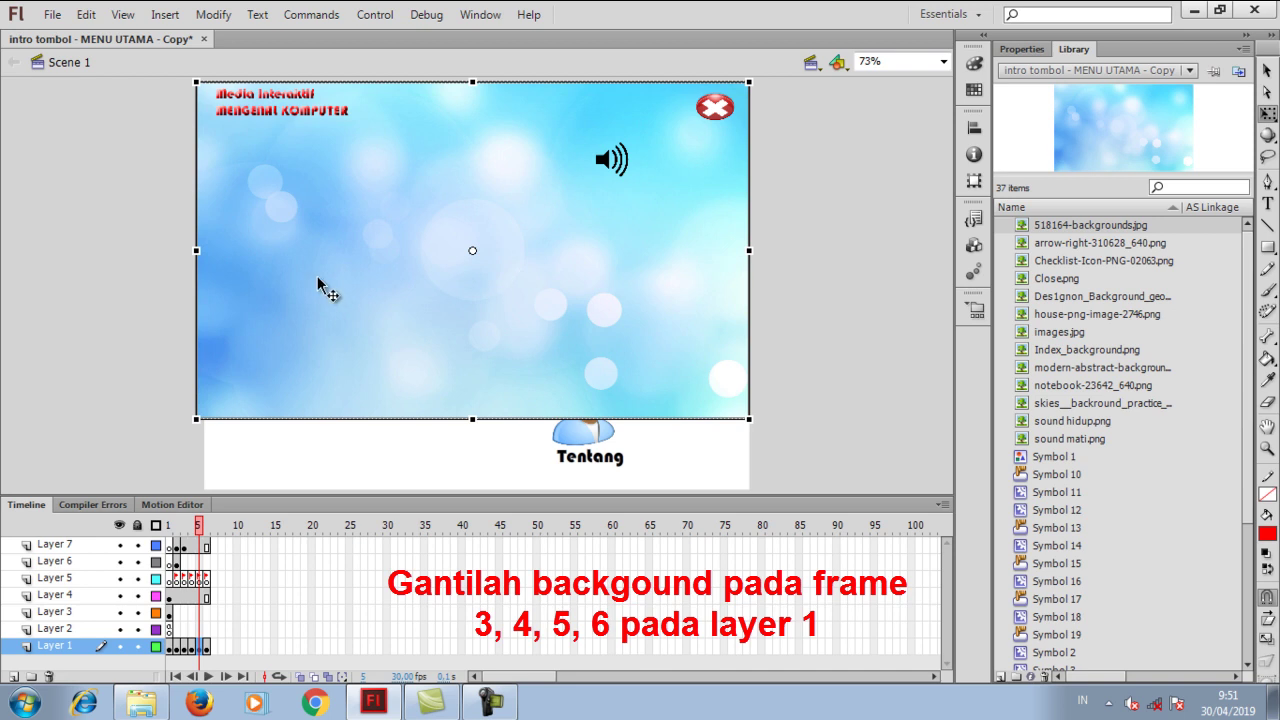
left_click_drag(199, 250, 205, 250)
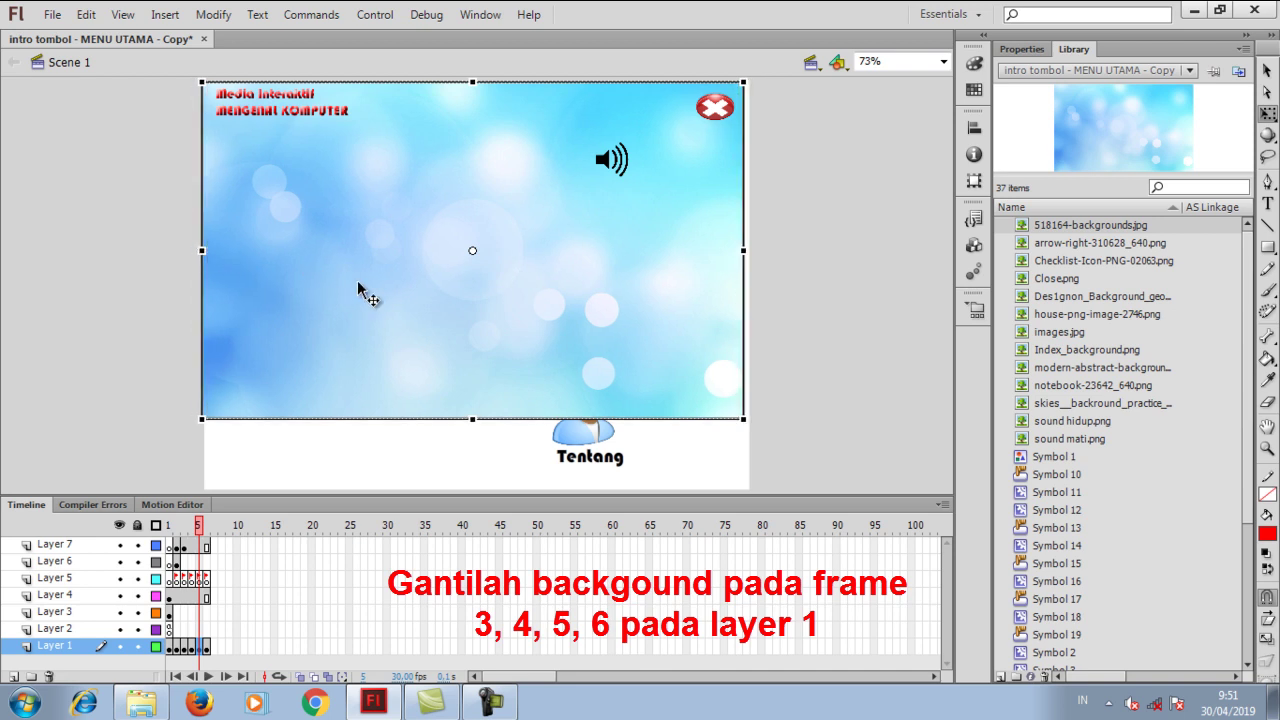
left_click_drag(526, 342, 532, 343)
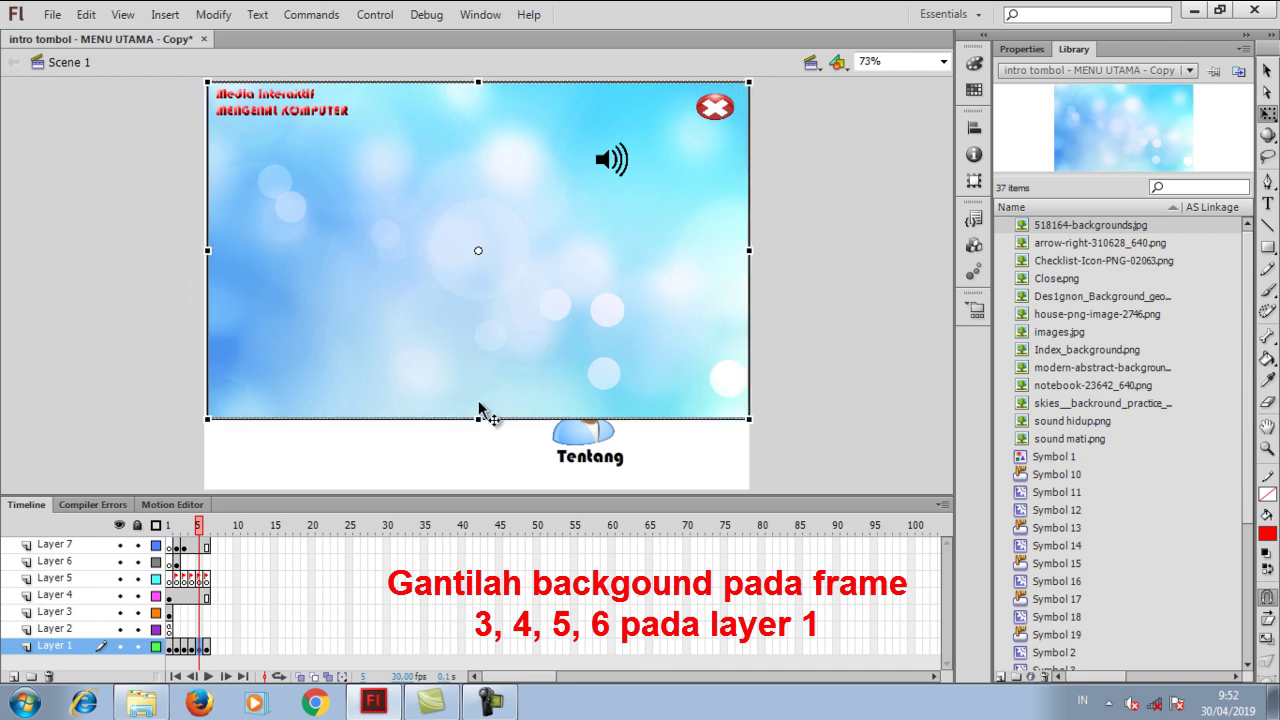
left_click_drag(477, 419, 477, 488)
left_click(795, 404)
- Replace only the background image on frame 6 of Layer 1 with Index_background.png from the library, keeping the Tentang button
left_click(208, 647)
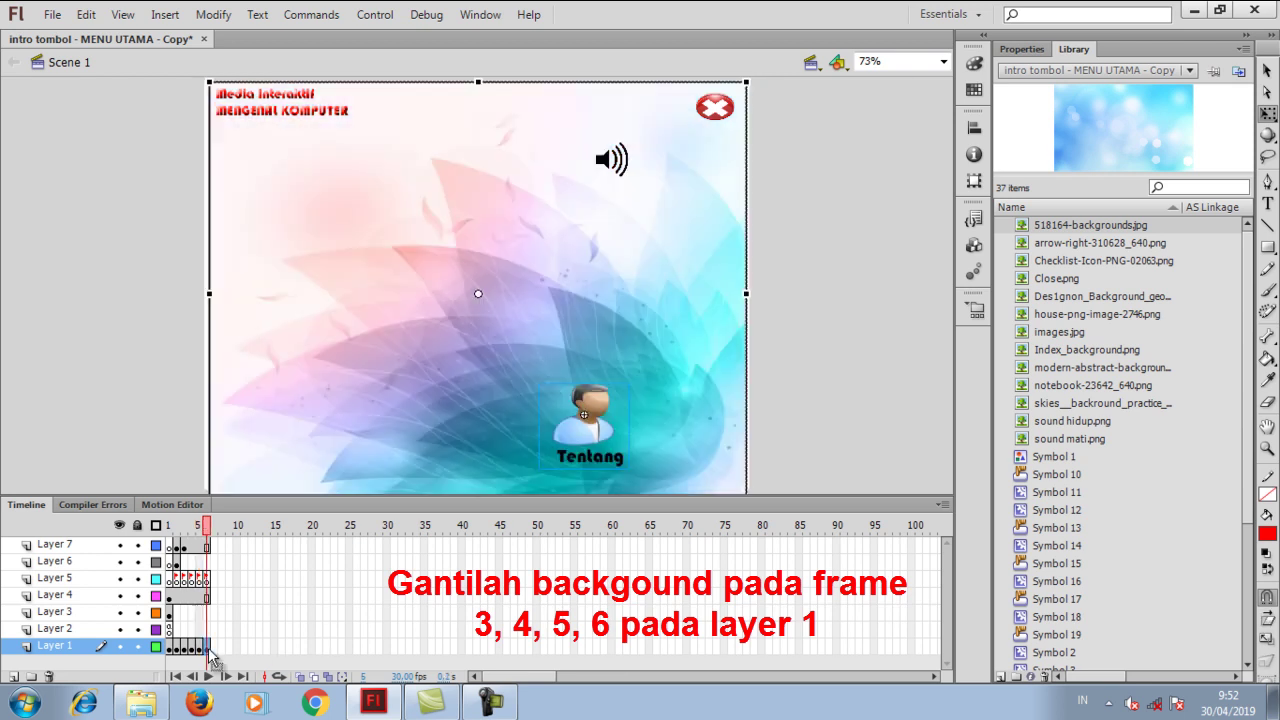
left_click(717, 322)
key("Delete")
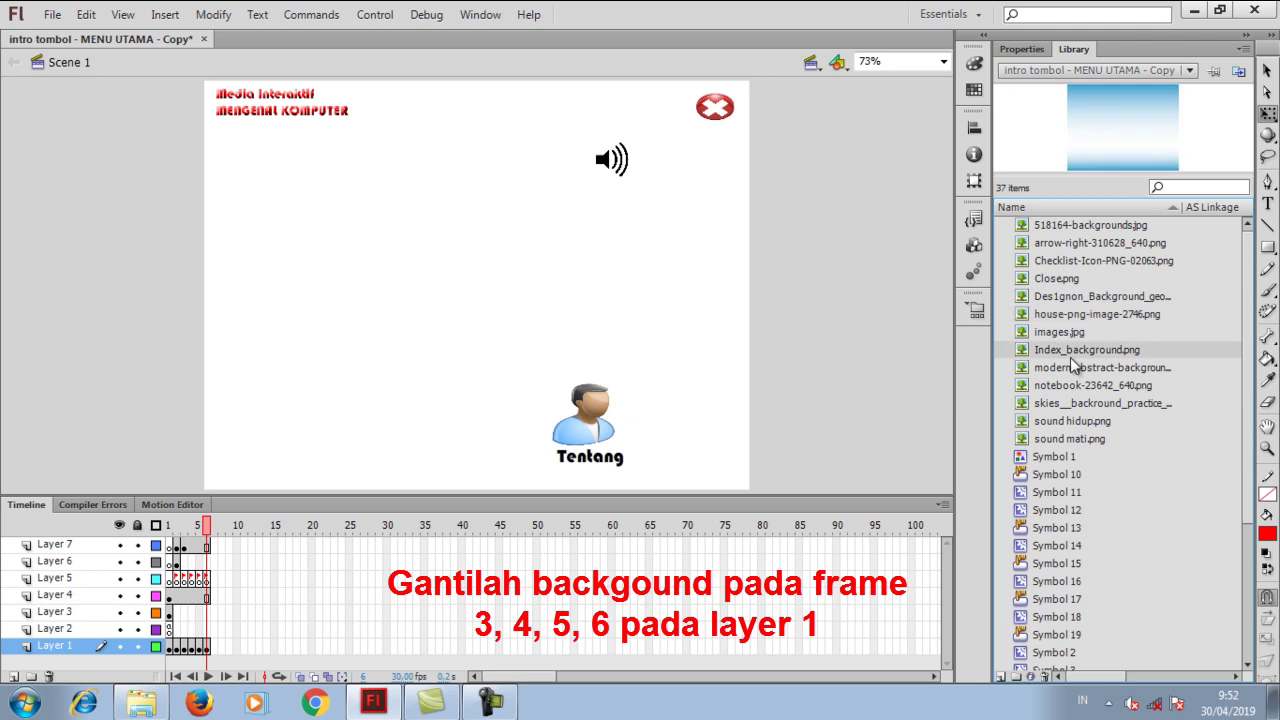
left_click_drag(1066, 355, 569, 361)
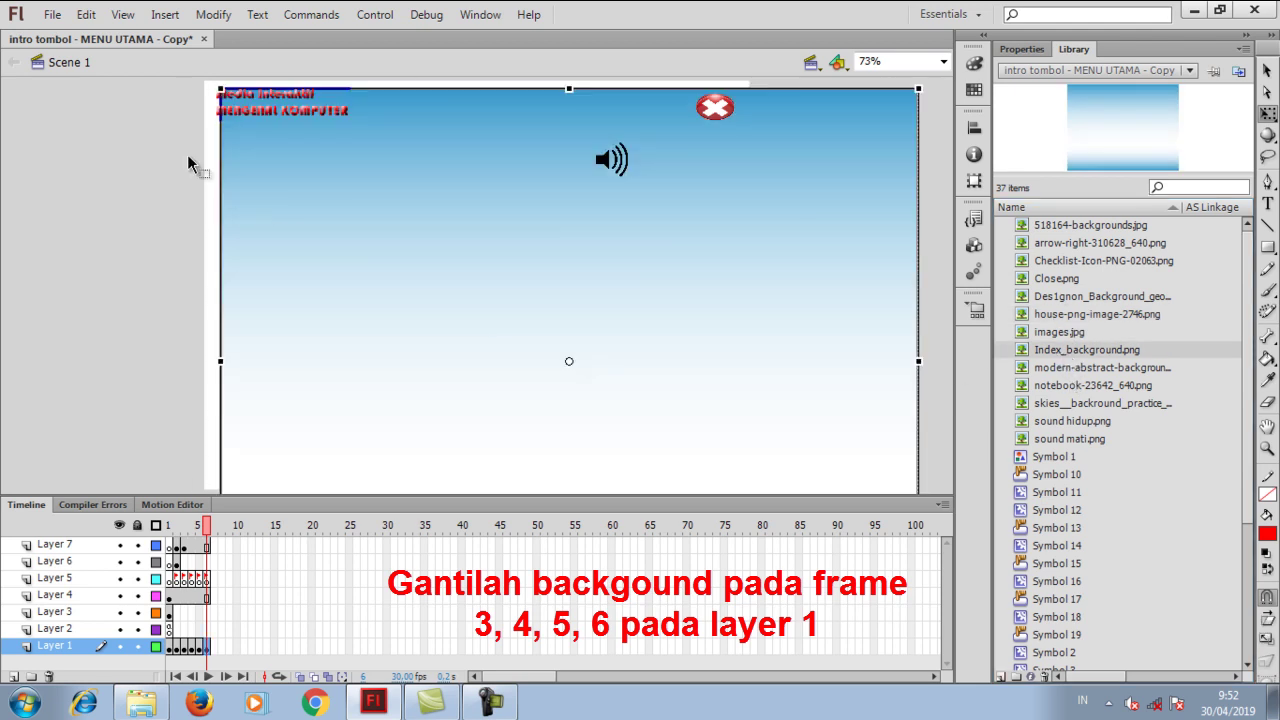
- Shrink the Index_background bitmap on frame 6 and centre it horizontally against the stage's upper edge
left_click_drag(218, 89, 451, 255)
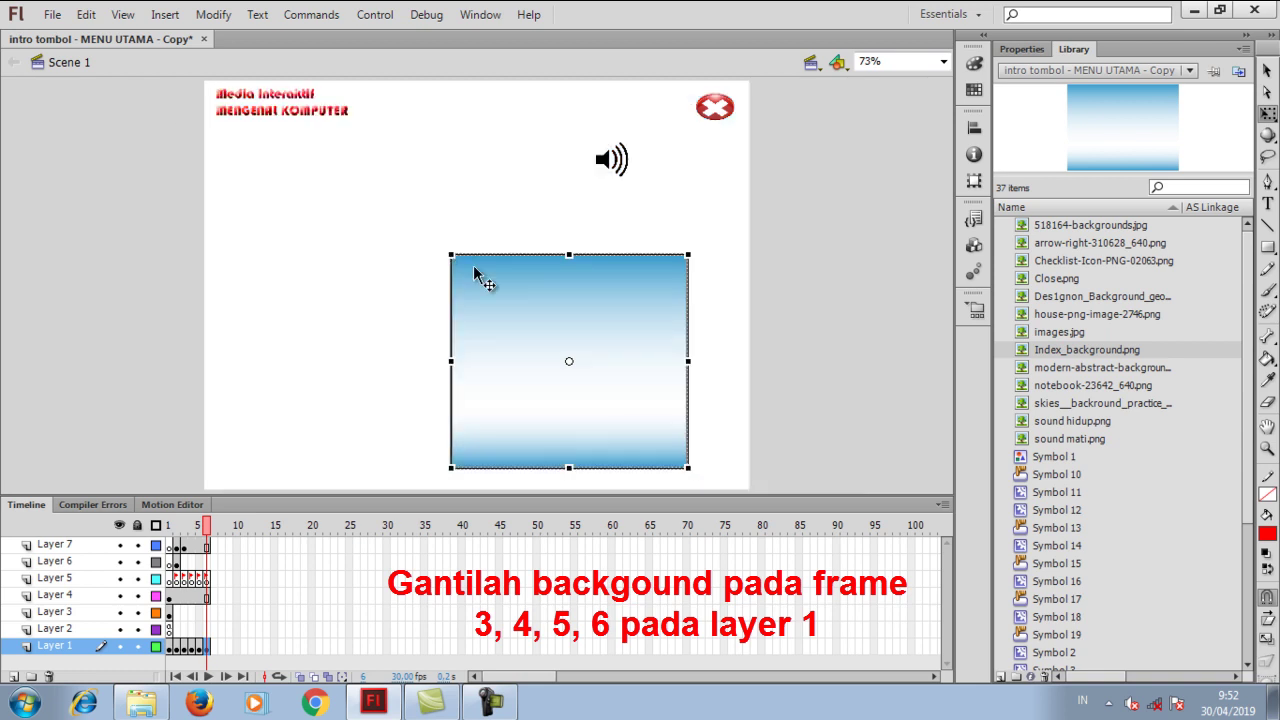
left_click_drag(563, 329, 348, 179)
mouse_move(446, 187)
left_mouse_down()
mouse_move(677, 186)
mouse_move(523, 183)
mouse_move(428, 205)
mouse_move(434, 214)
mouse_move(441, 186)
left_mouse_up()
left_click_drag(378, 295, 375, 491)
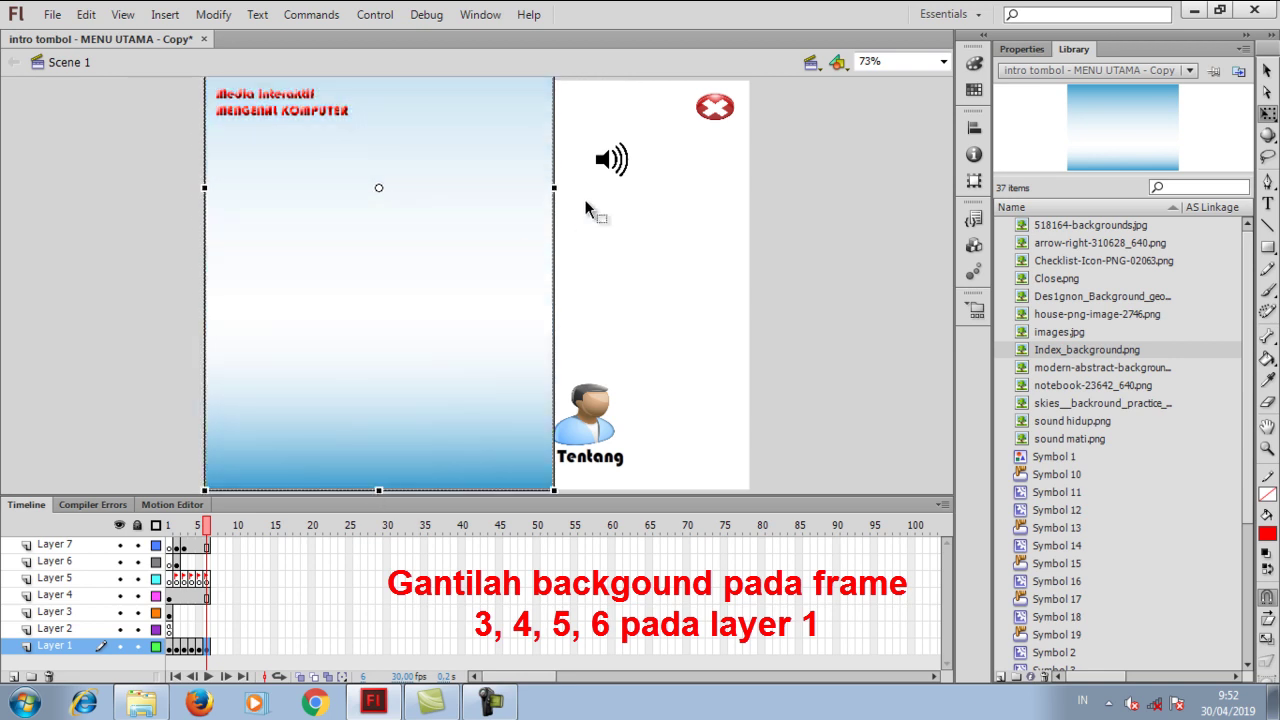
left_click_drag(484, 186, 508, 278)
left_click_drag(454, 96, 486, 112)
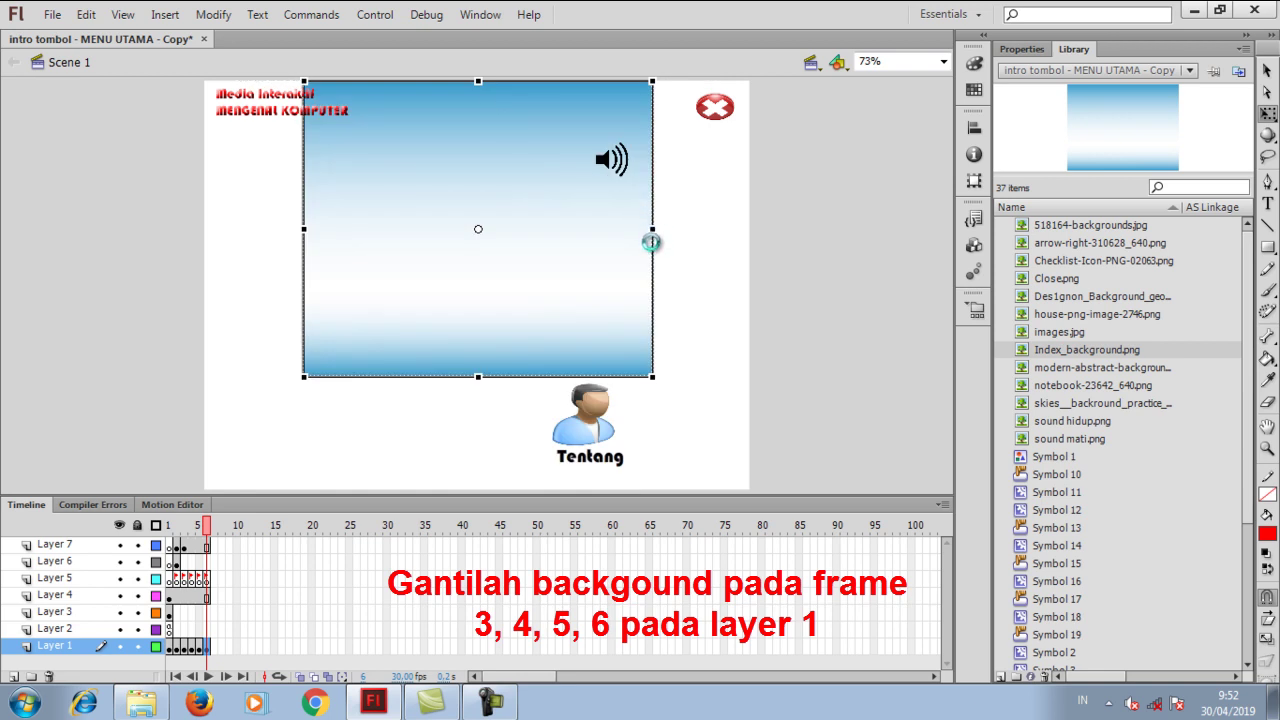
- Save the document and stretch the Index_background bitmap on frame 6 to cover the whole stage, leaving it deselected
key("ctrl+s")
left_click_drag(653, 230, 745, 227)
left_click_drag(745, 228, 746, 228)
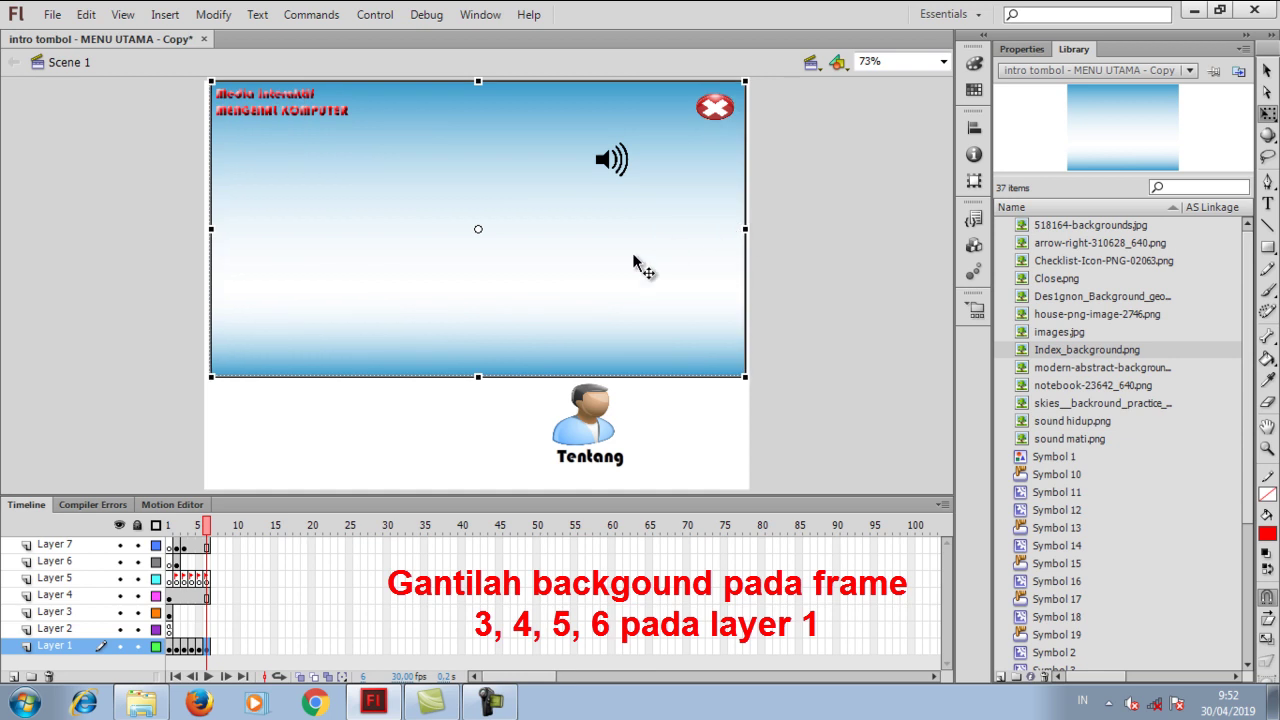
left_click_drag(478, 378, 476, 490)
left_click_drag(207, 229, 205, 229)
left_click(826, 297)
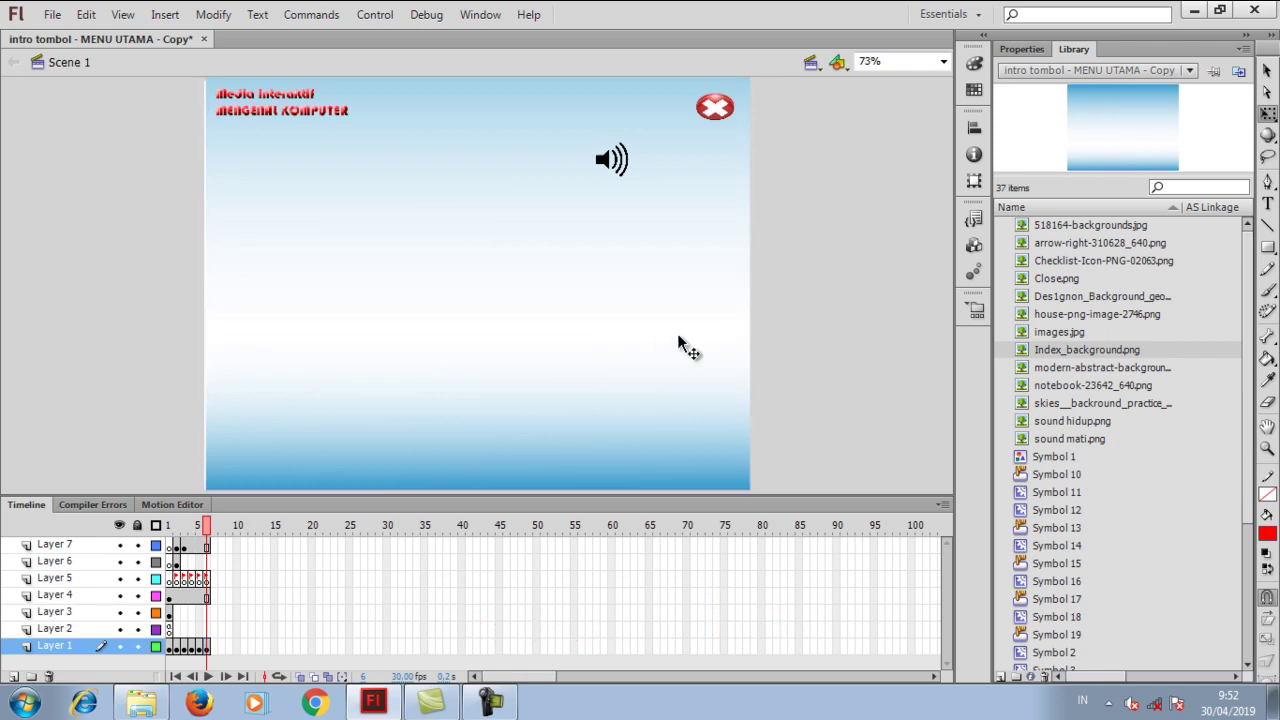
- Open the script of the Petunjuk button on frame 2 of Layer 6 and start it with an on (release) event
left_click(177, 562)
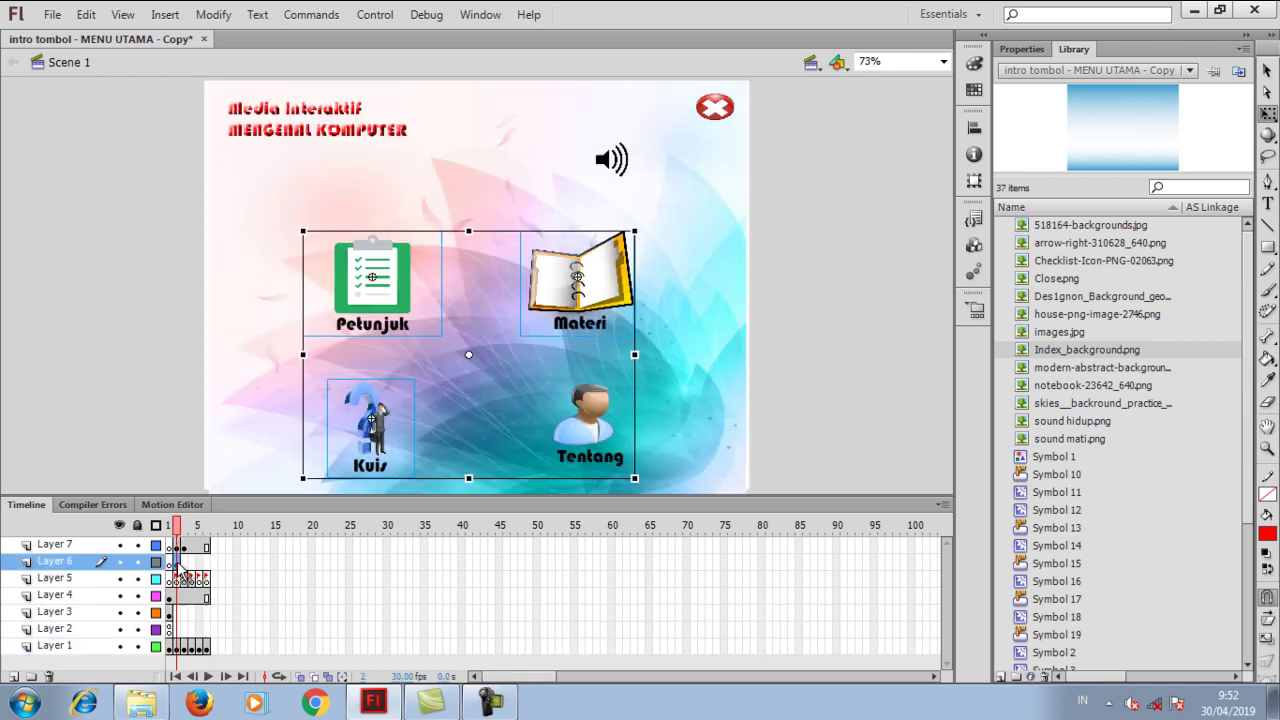
left_click(838, 340)
left_click(392, 293)
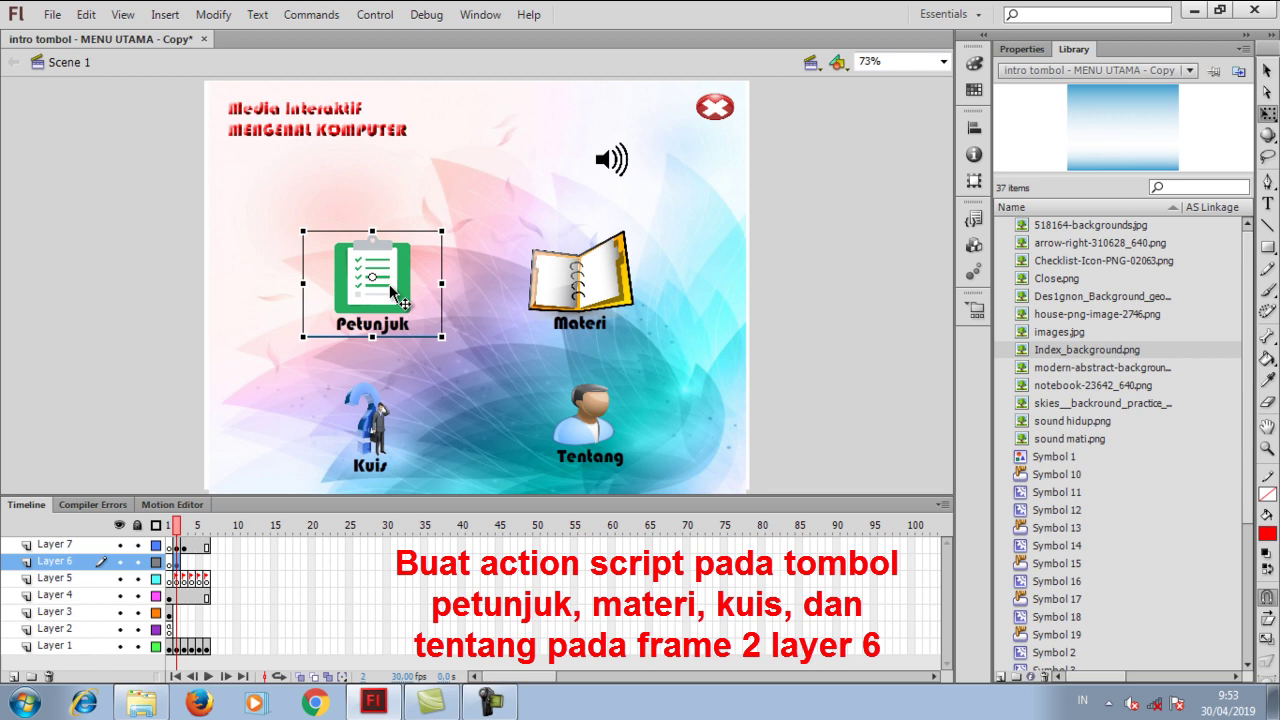
right_click(390, 286)
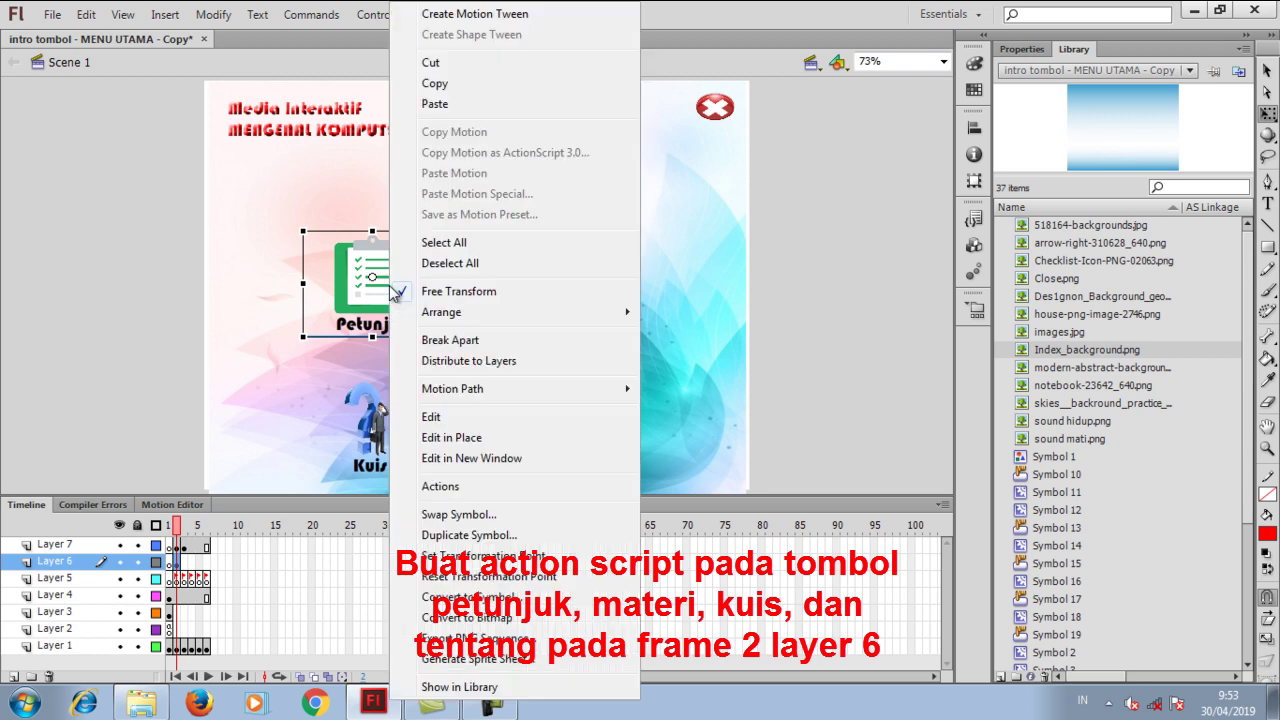
left_click(463, 488)
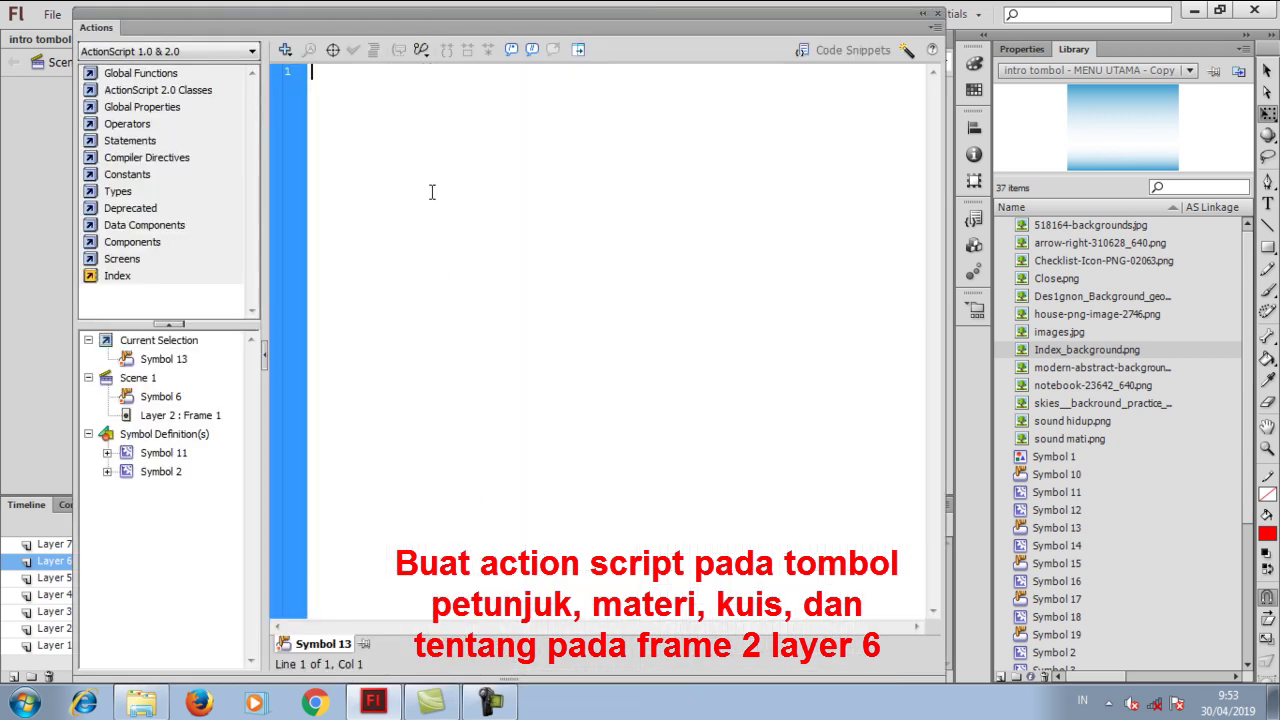
type("on")
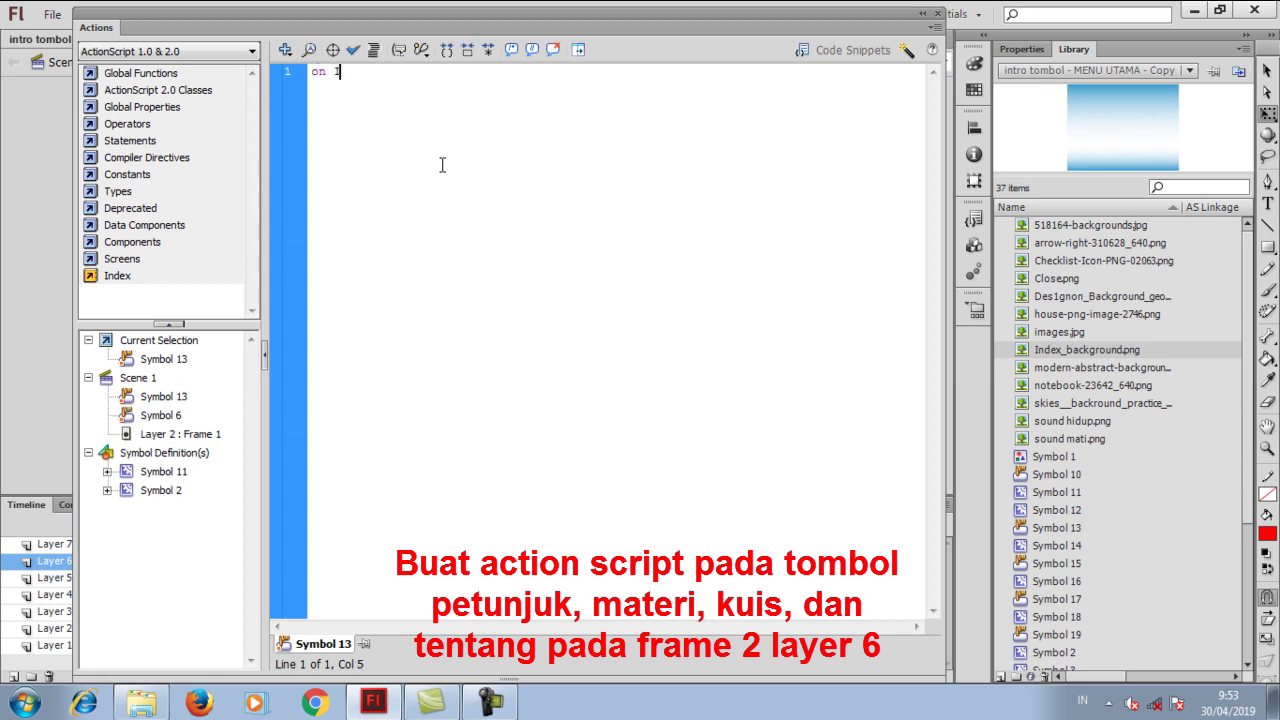
type(" (")
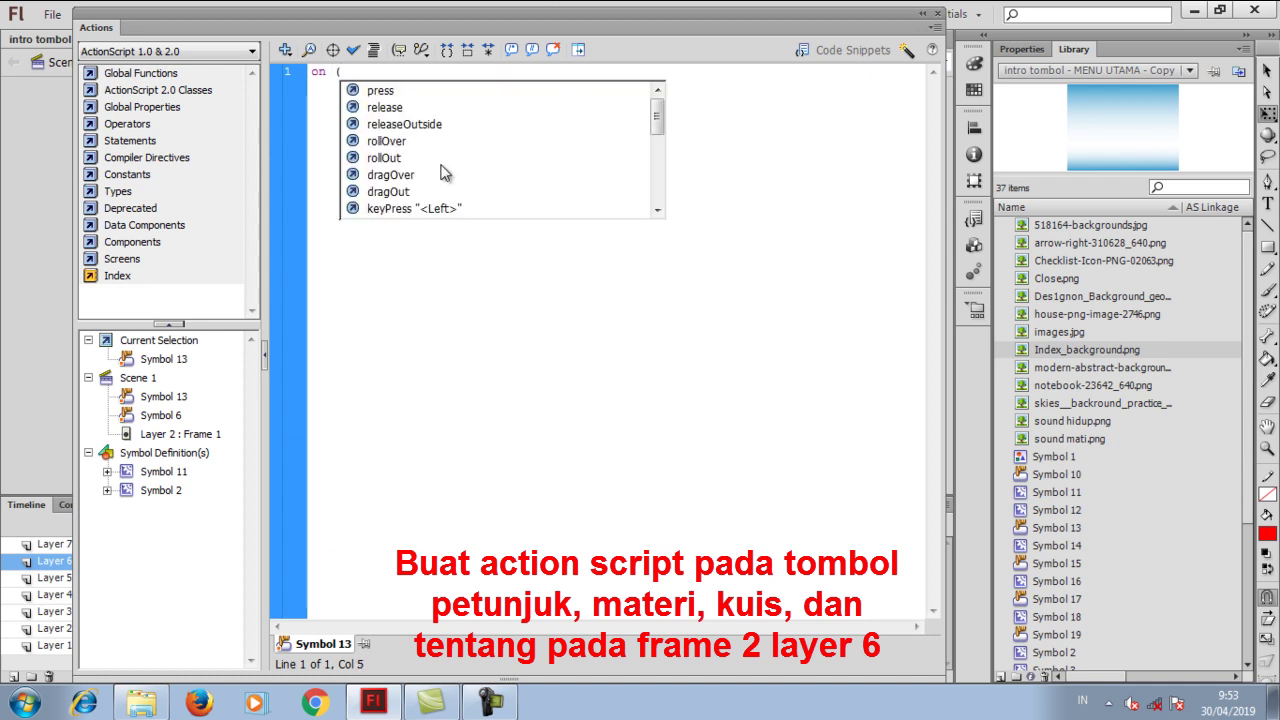
type("re")
key("Return")
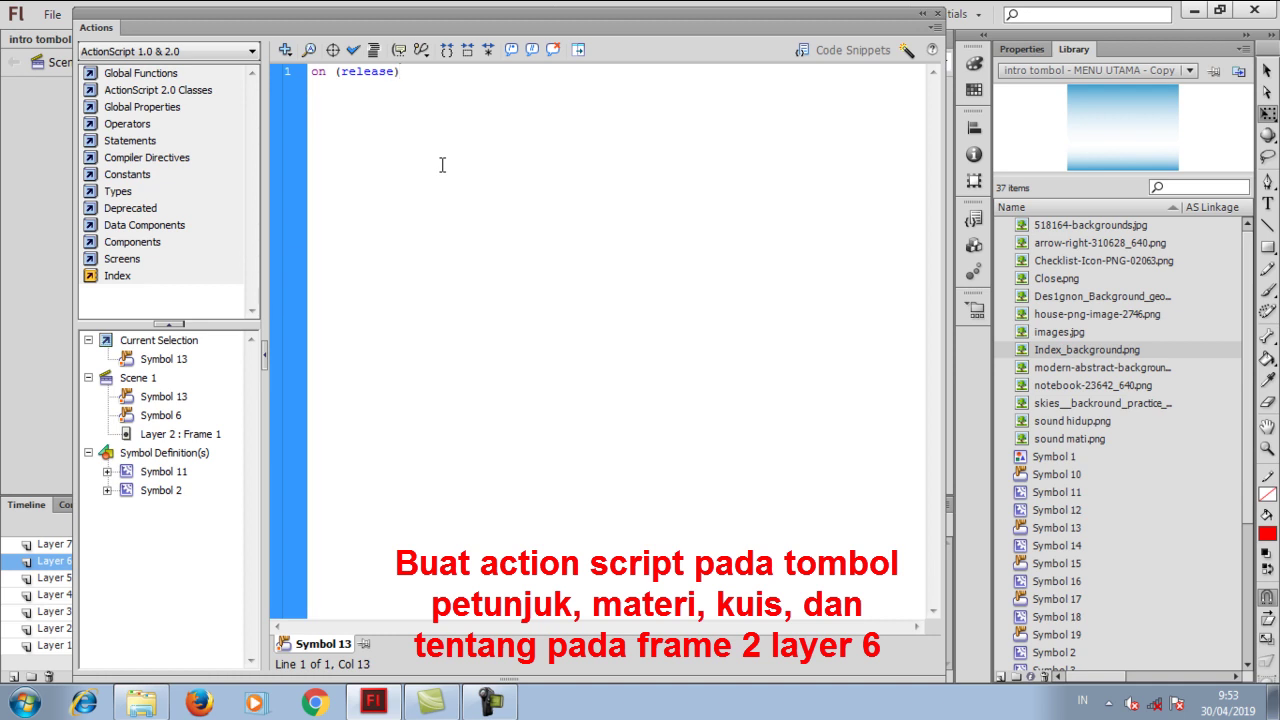
- Complete the Petunjuk handler with gotoAndStop("petunjuk"); in braces, copy the whole script and close the script editor
key("Return")
type("got")
type("oP")
type("nd")
type("S")
type("top(")
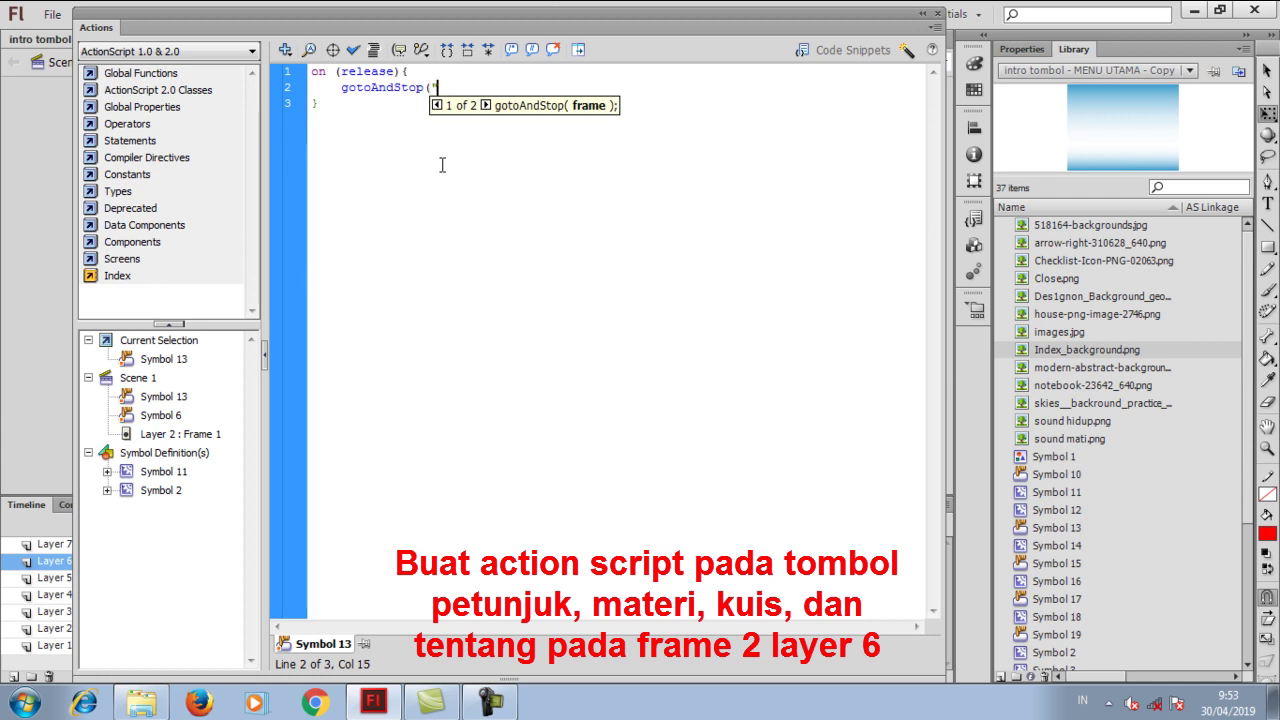
type("\"petunjuk")
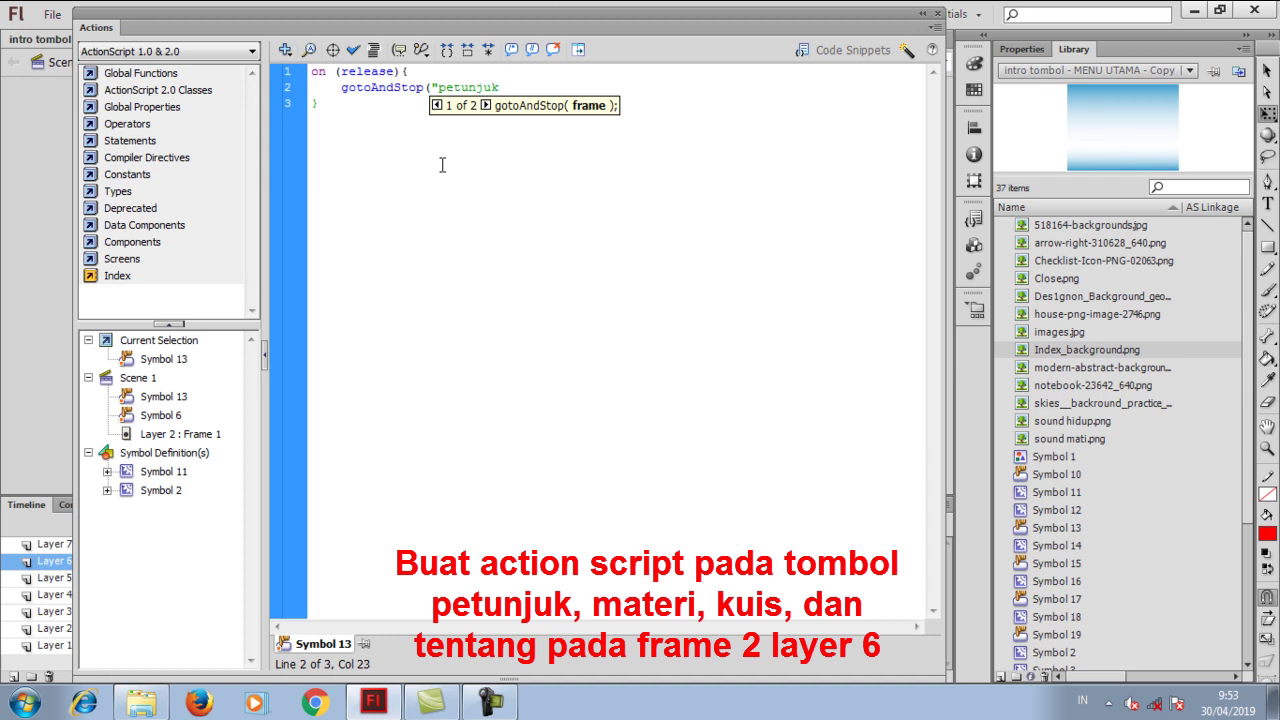
type("\");")
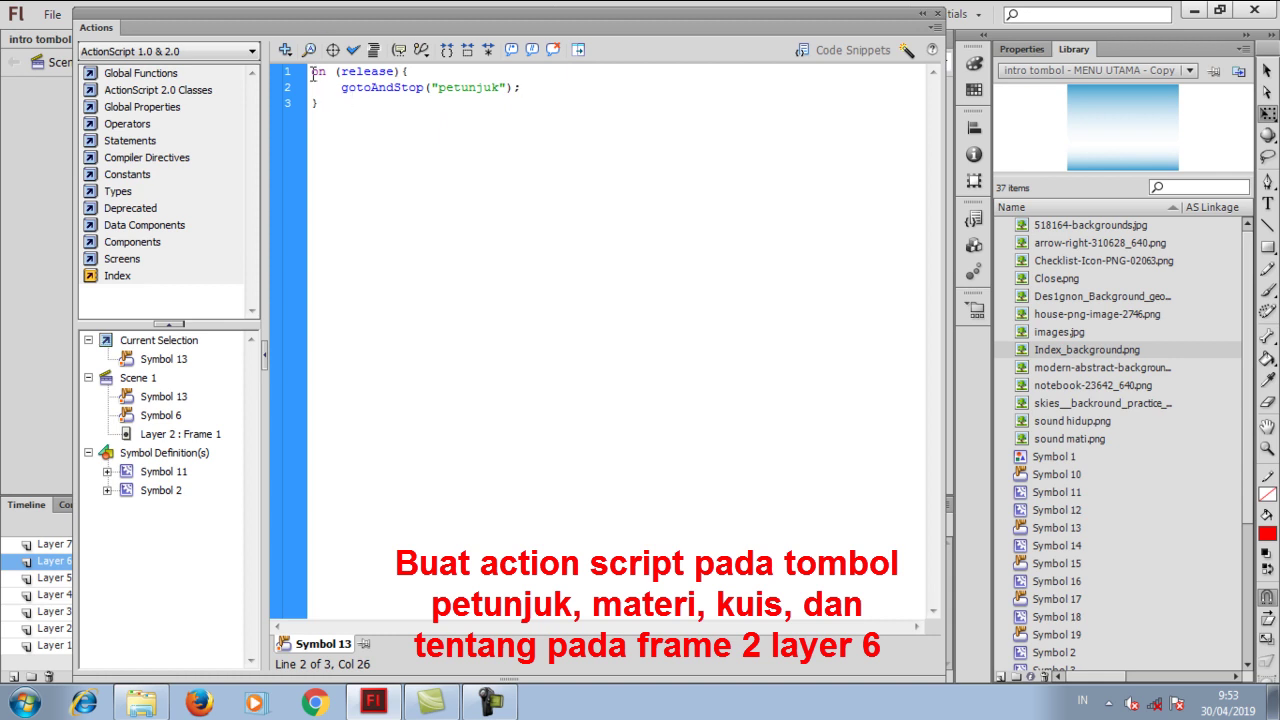
key("ctrl+a")
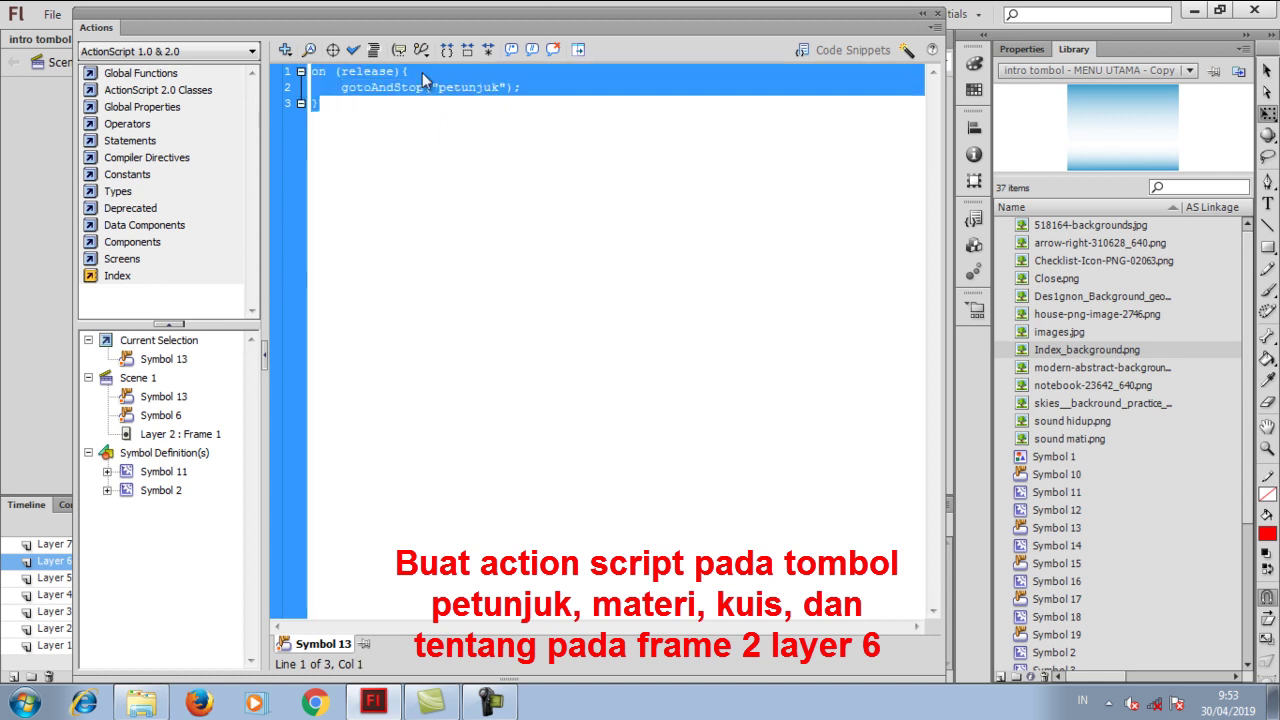
left_click(938, 14)
- Paste the copied on (release) script into the actions of the Materi button on frame 2
left_click(617, 289)
right_click(611, 289)
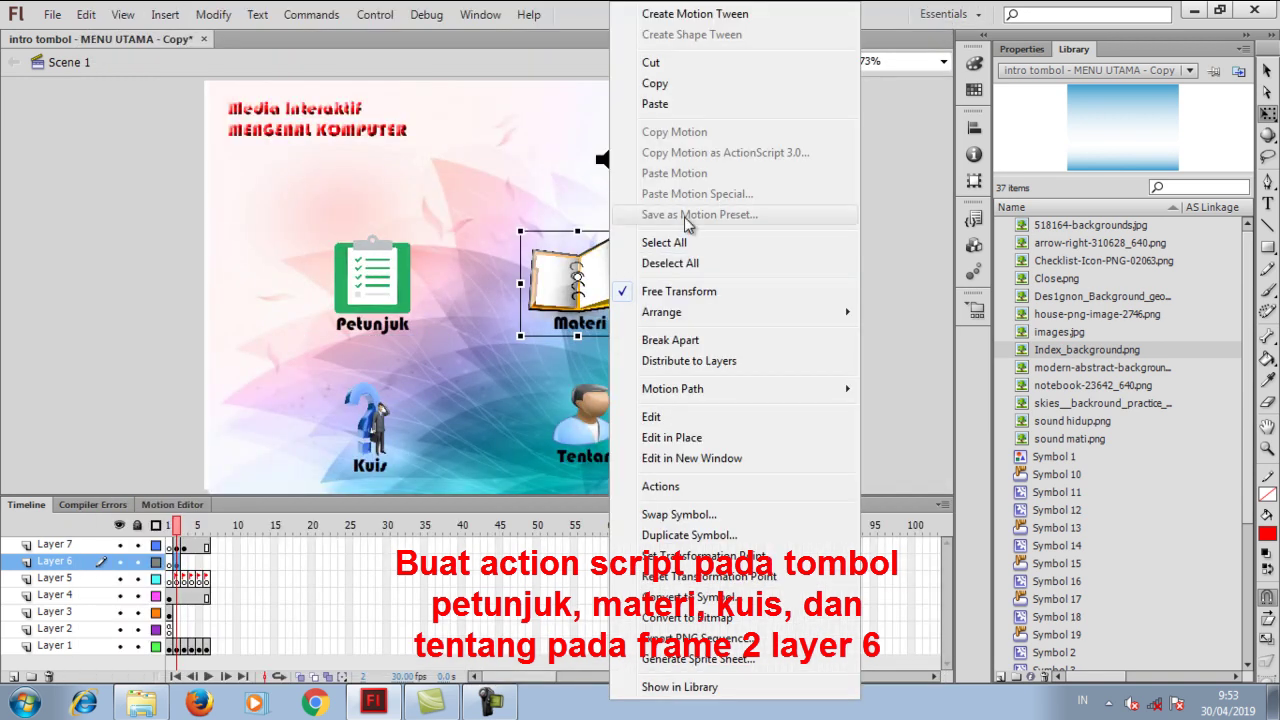
left_click(660, 486)
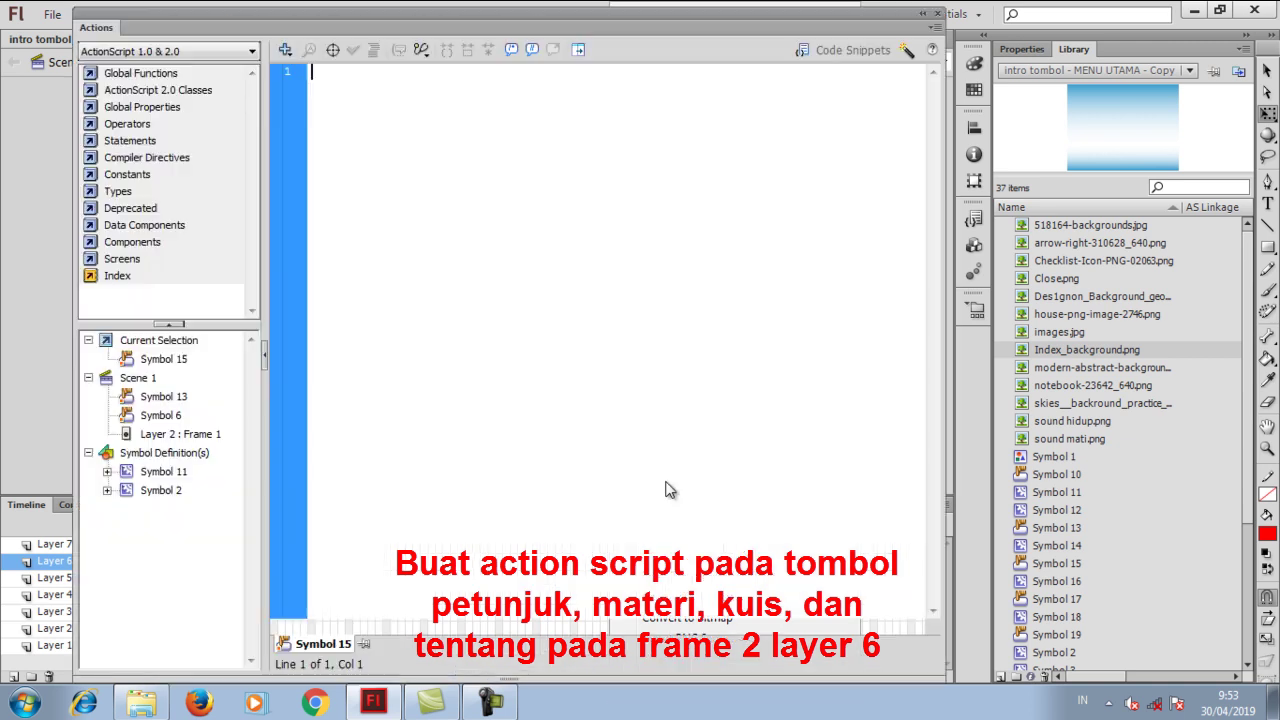
type("on (release) { \tgotoAndStop(\"petunjuk\"); }")
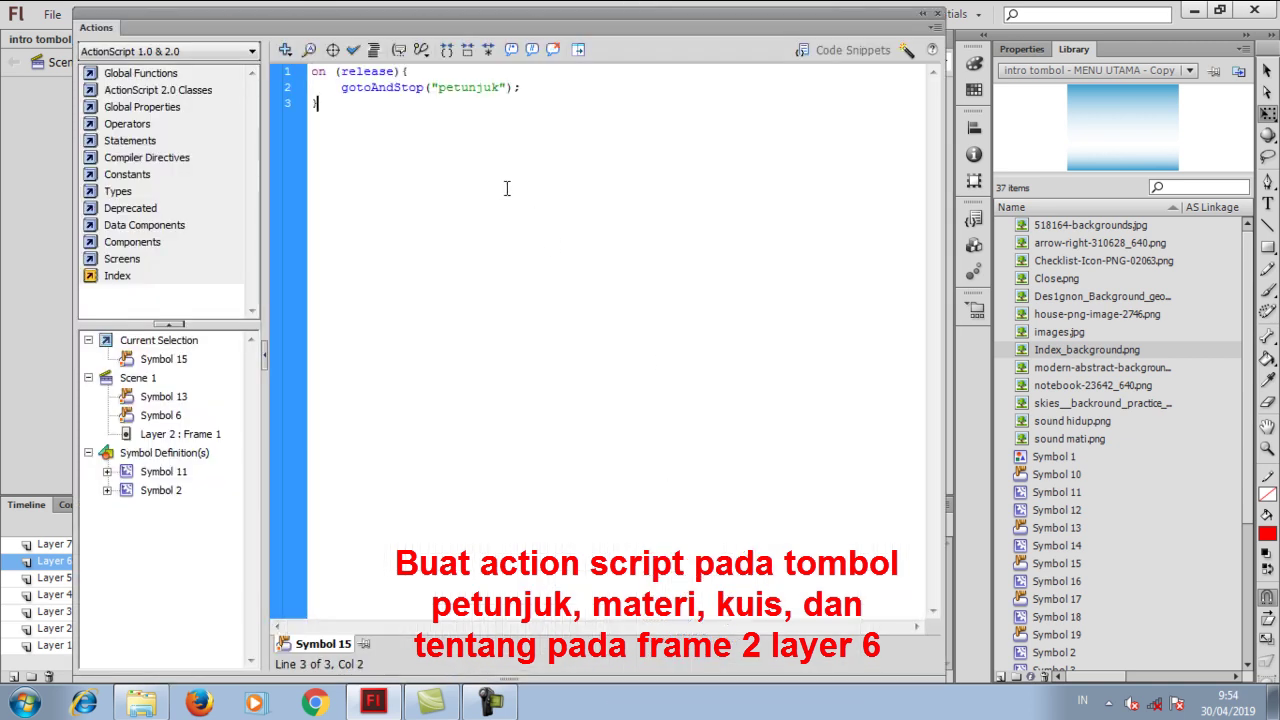
- Change the gotoAndStop target in the Materi button's script to "materi" and close the script editor
left_click(499, 88)
key("BackSpace")
key("BackSpace")
key("BackSpace")
key("BackSpace")
key("BackSpace")
key("BackSpace")
key("BackSpace")
key("BackSpace")
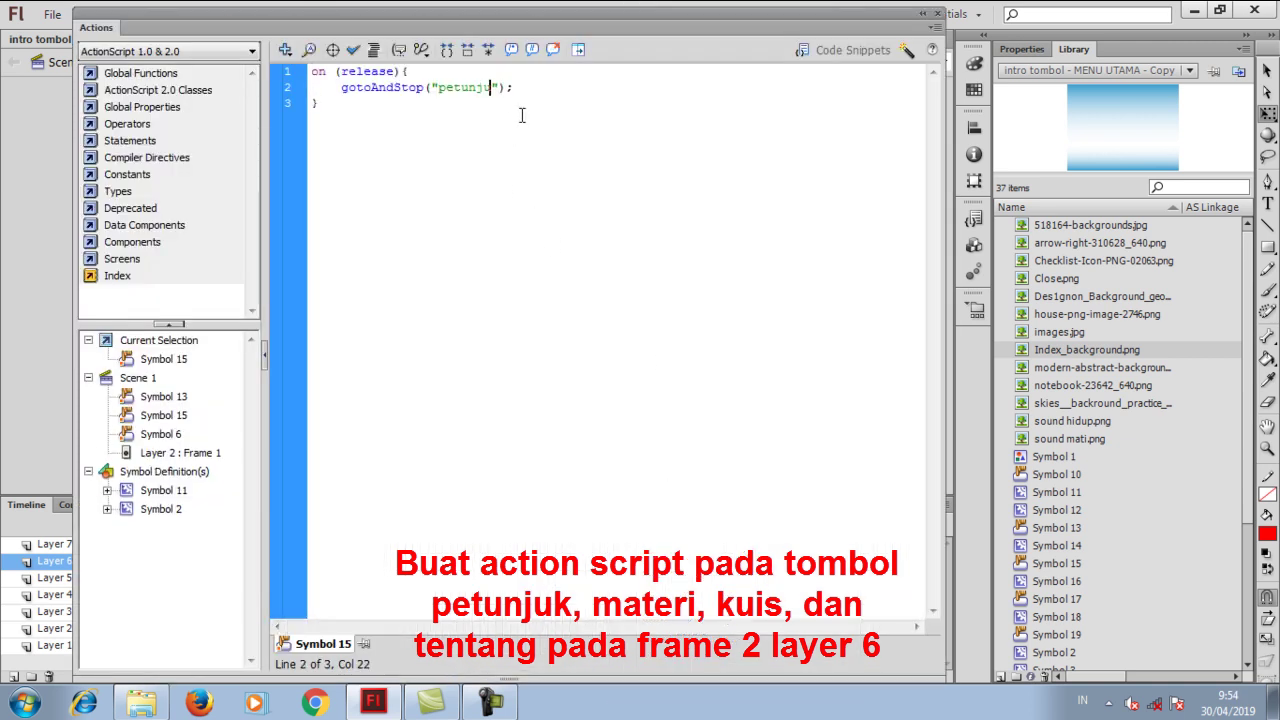
type("materi")
left_click(937, 15)
- Paste the copied on (release) script into the actions of the Kuis button on frame 2
left_click(380, 445)
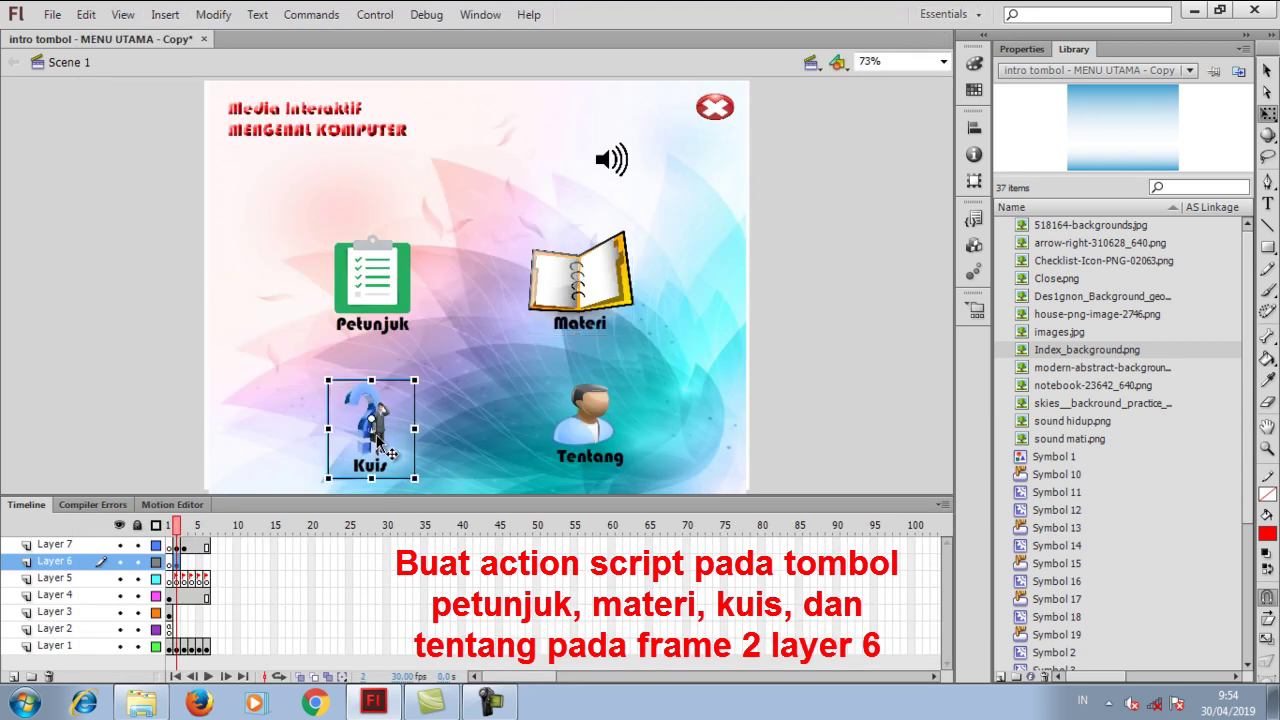
right_click(377, 440)
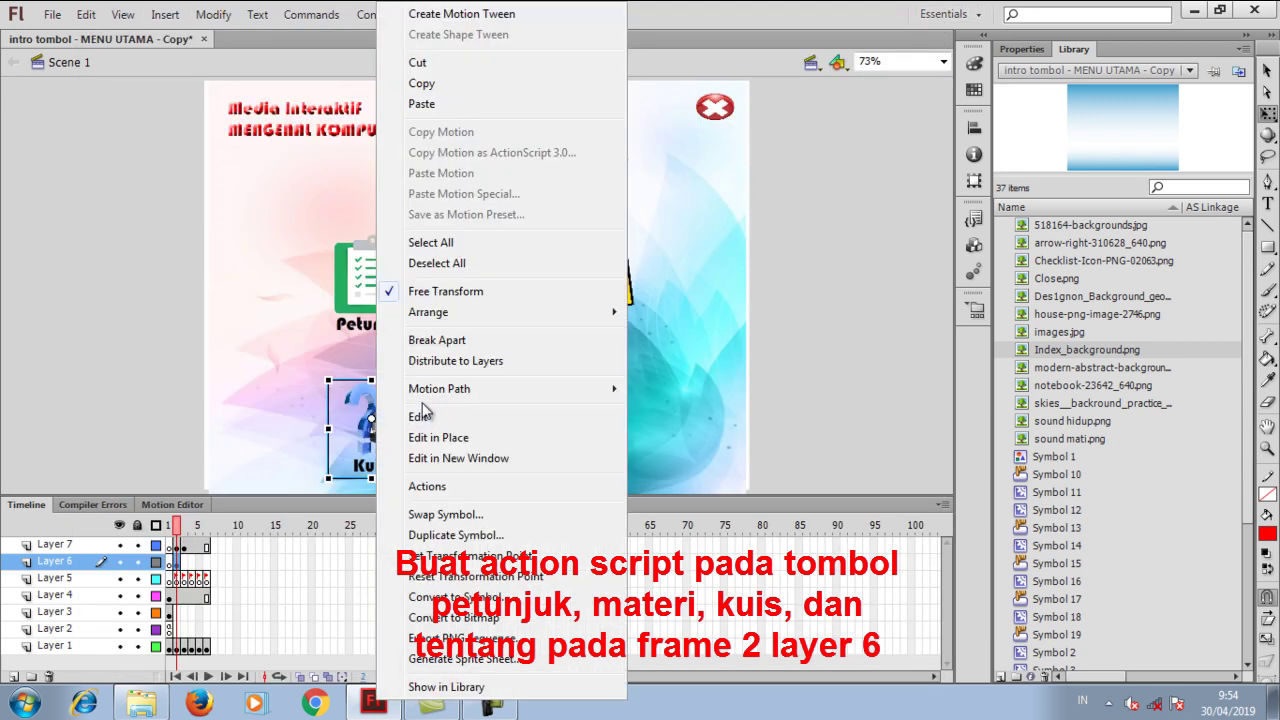
left_click(420, 486)
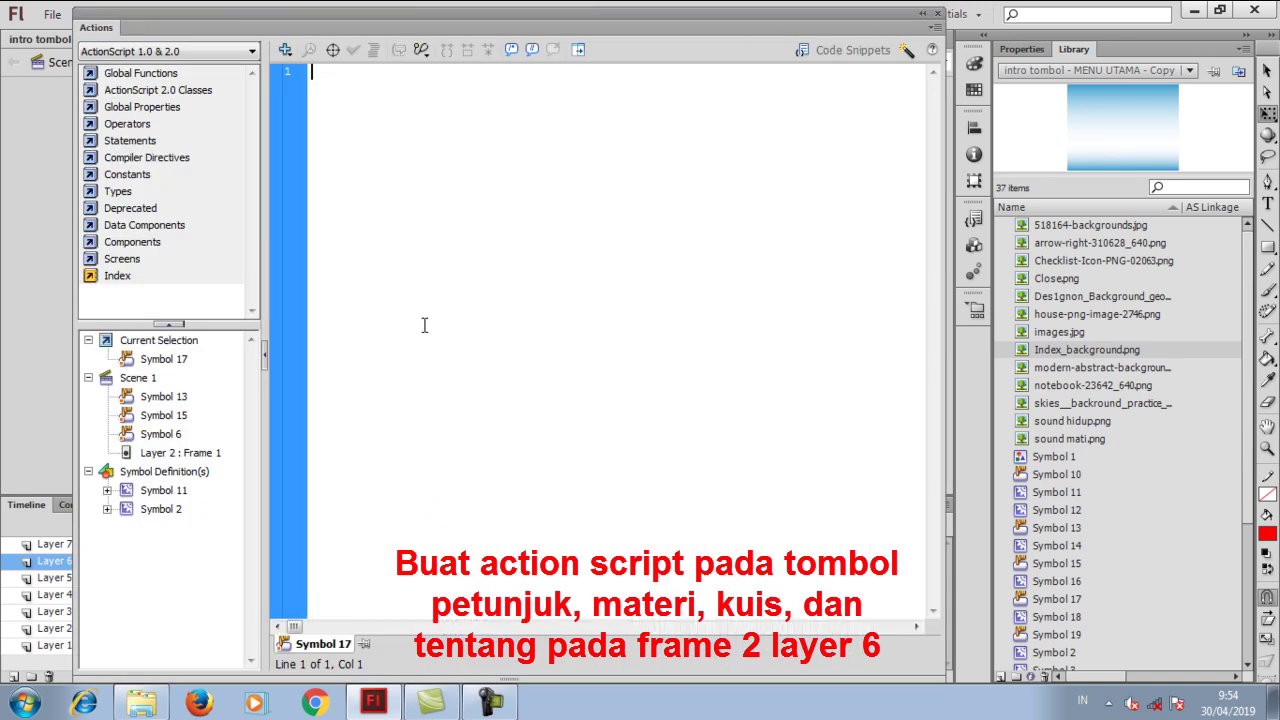
type("on (release) { \tgotoAndStop(\"petunjuk\"); }")
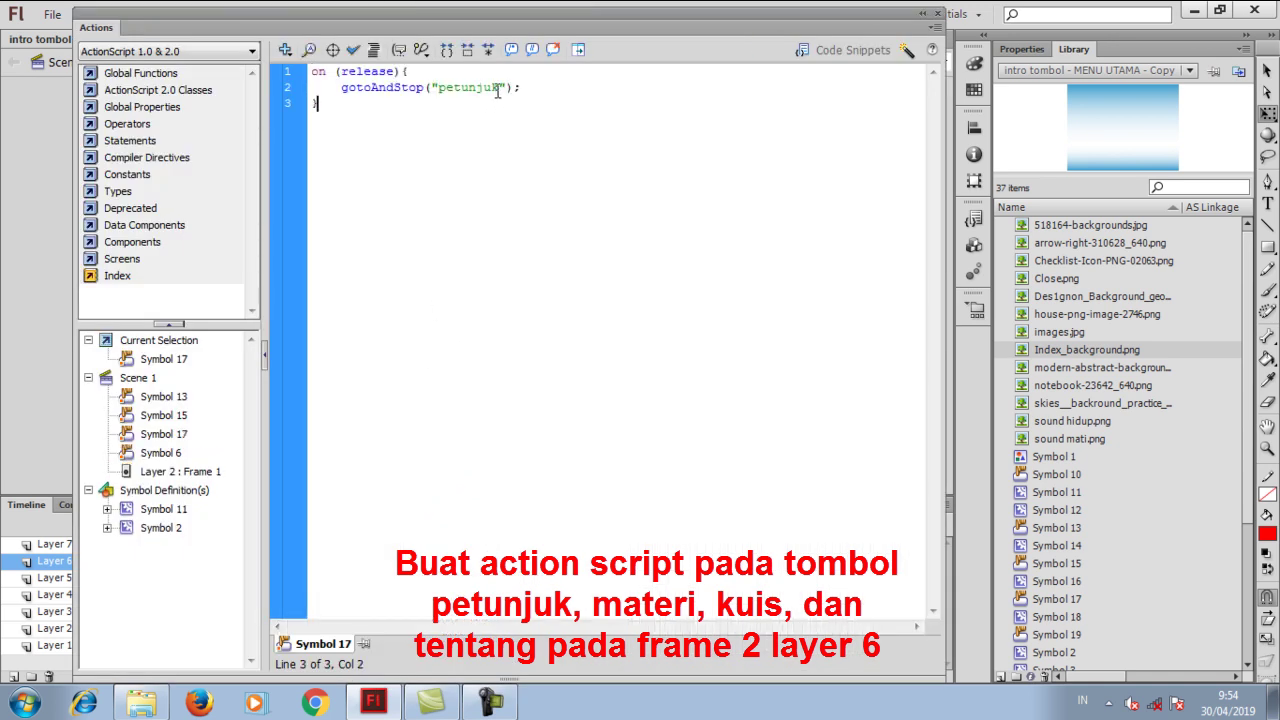
- Change the gotoAndStop target in the Kuis button's script to "kuis" and close the script editor
key("BackSpace")
key("BackSpace")
key("BackSpace")
key("BackSpace")
key("BackSpace")
key("BackSpace")
key("BackSpace")
key("BackSpace")
type("kuis")
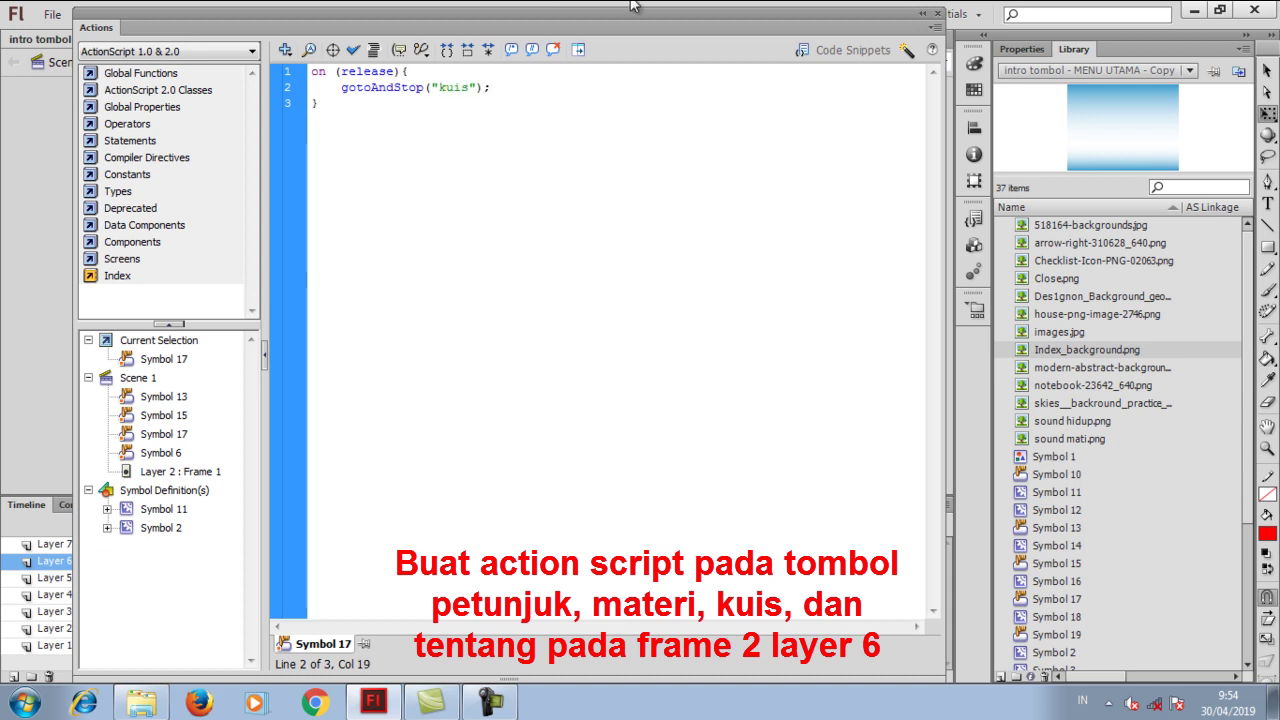
left_click(937, 13)
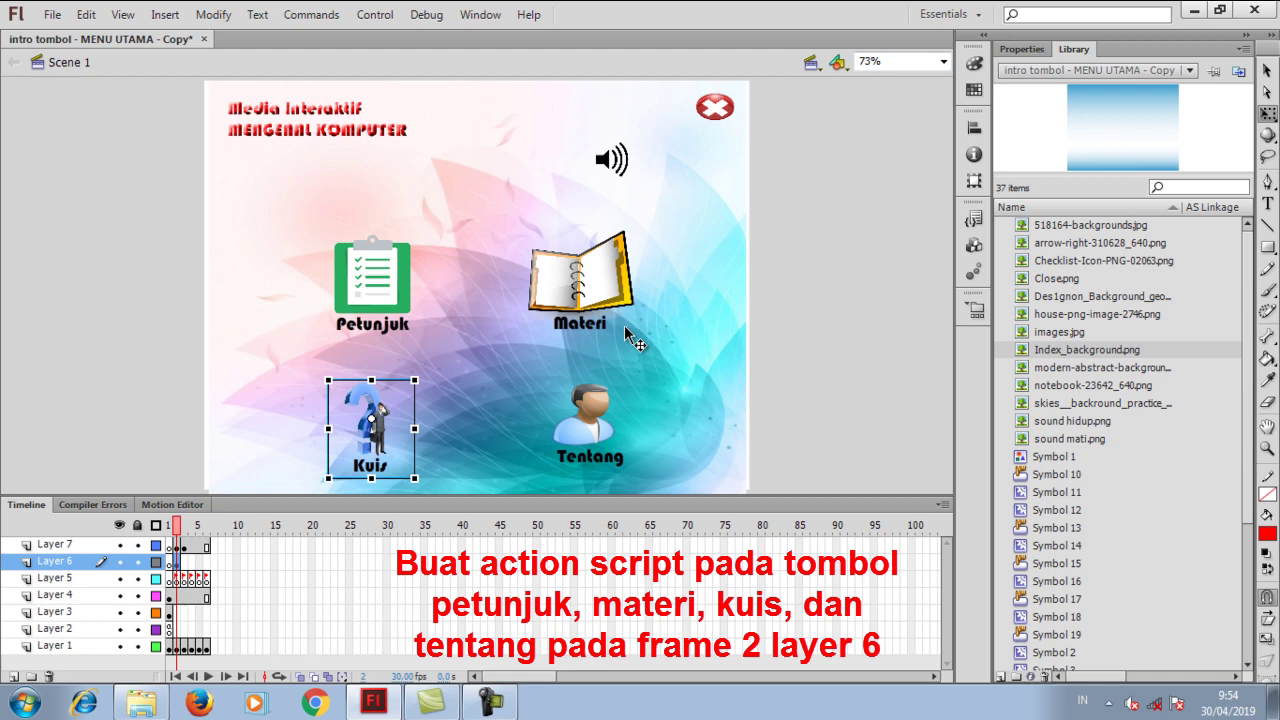
- Paste the copied on (release) script into the actions of the Tentang button on frame 2
left_click(590, 443)
right_click(588, 443)
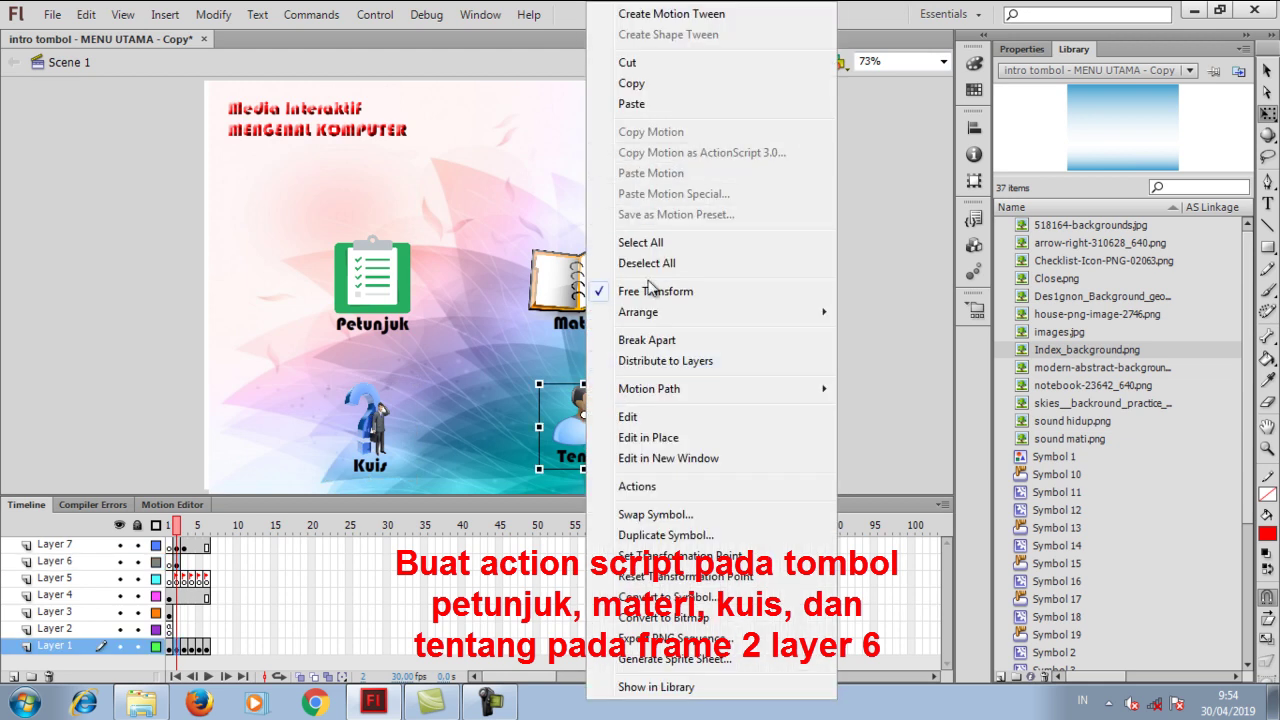
left_click(637, 486)
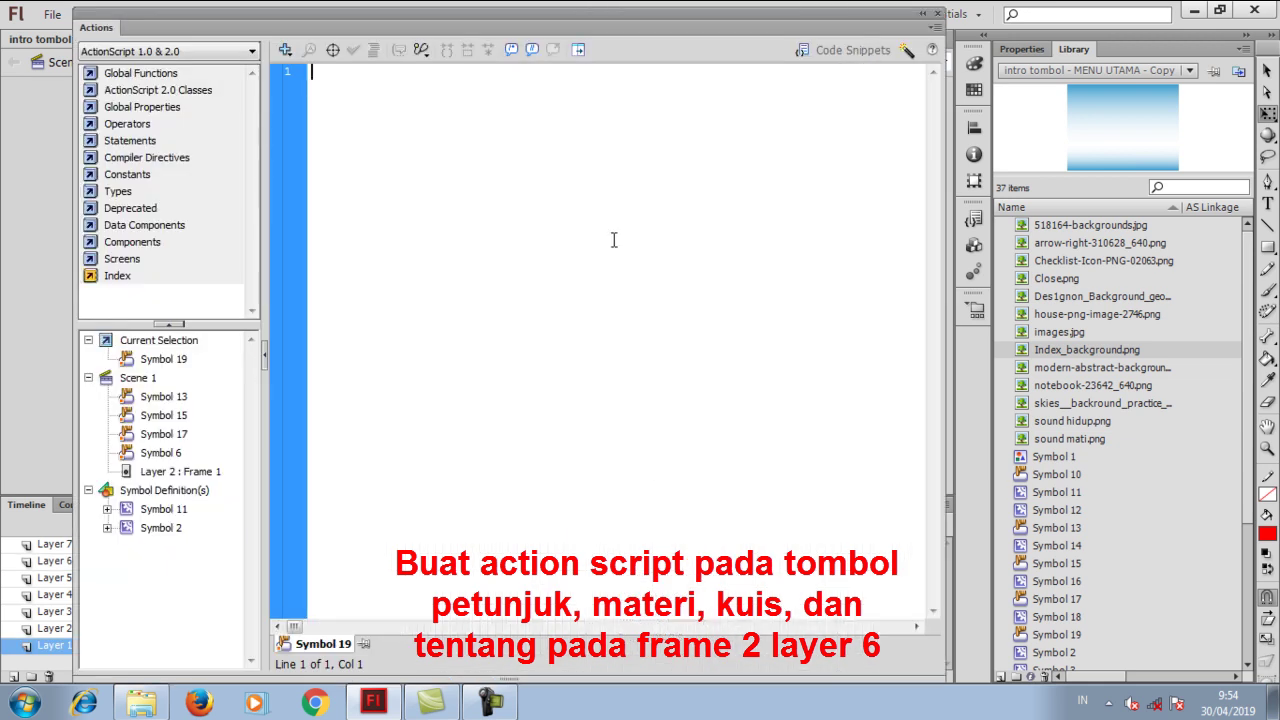
type("on (release){ \tgotoAndStop(\"petunjuk\"); }")
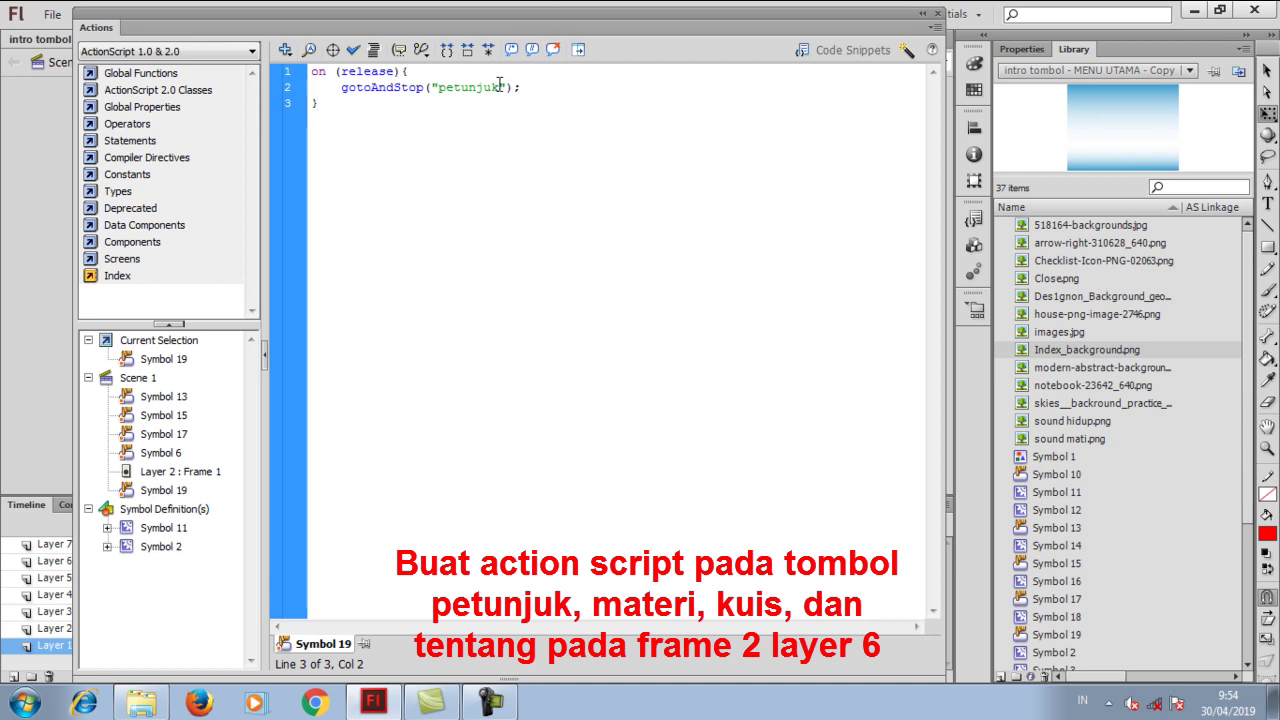
- Change the gotoAndStop target in the Tentang button's script to "tentang" and close the script editor
key("BackSpace")
key("BackSpace")
key("BackSpace")
key("BackSpace")
key("BackSpace")
key("BackSpace")
key("BackSpace")
key("BackSpace")
type("tentang")
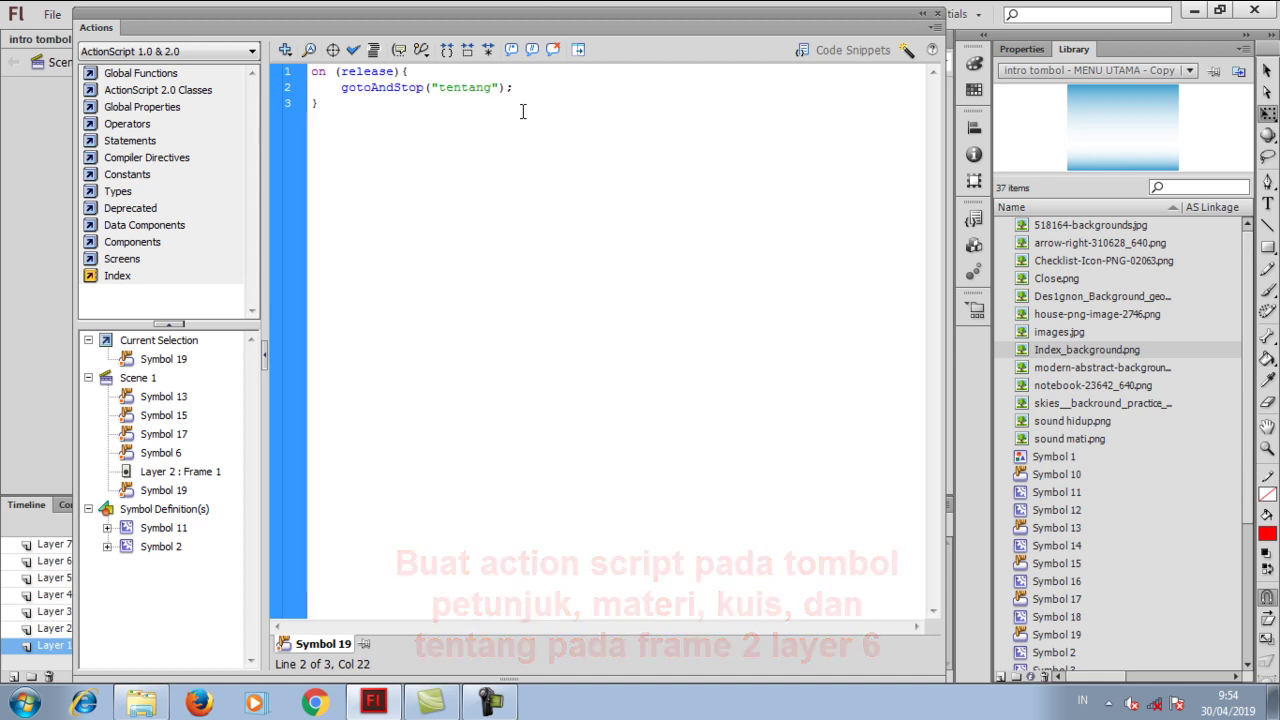
left_click(937, 13)
- Check the frame label names of frames 3 to 6 on Layer 5 in the frame properties
left_click(187, 580)
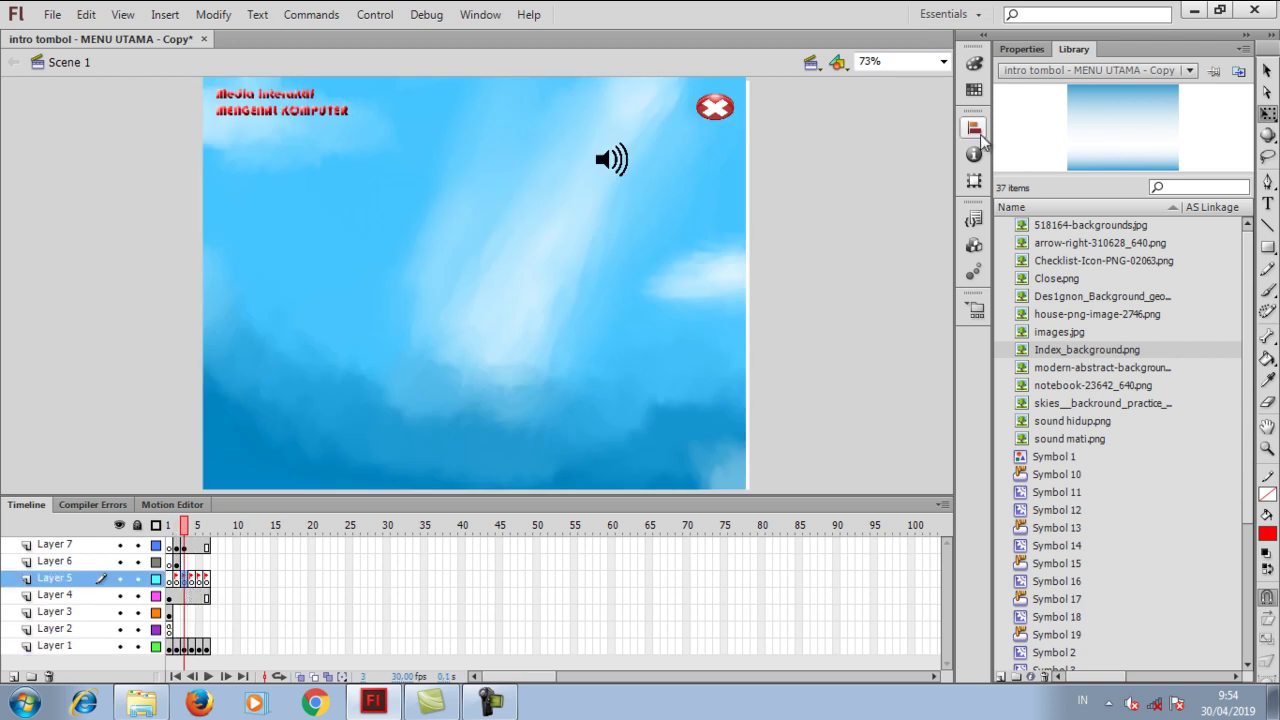
left_click(1021, 49)
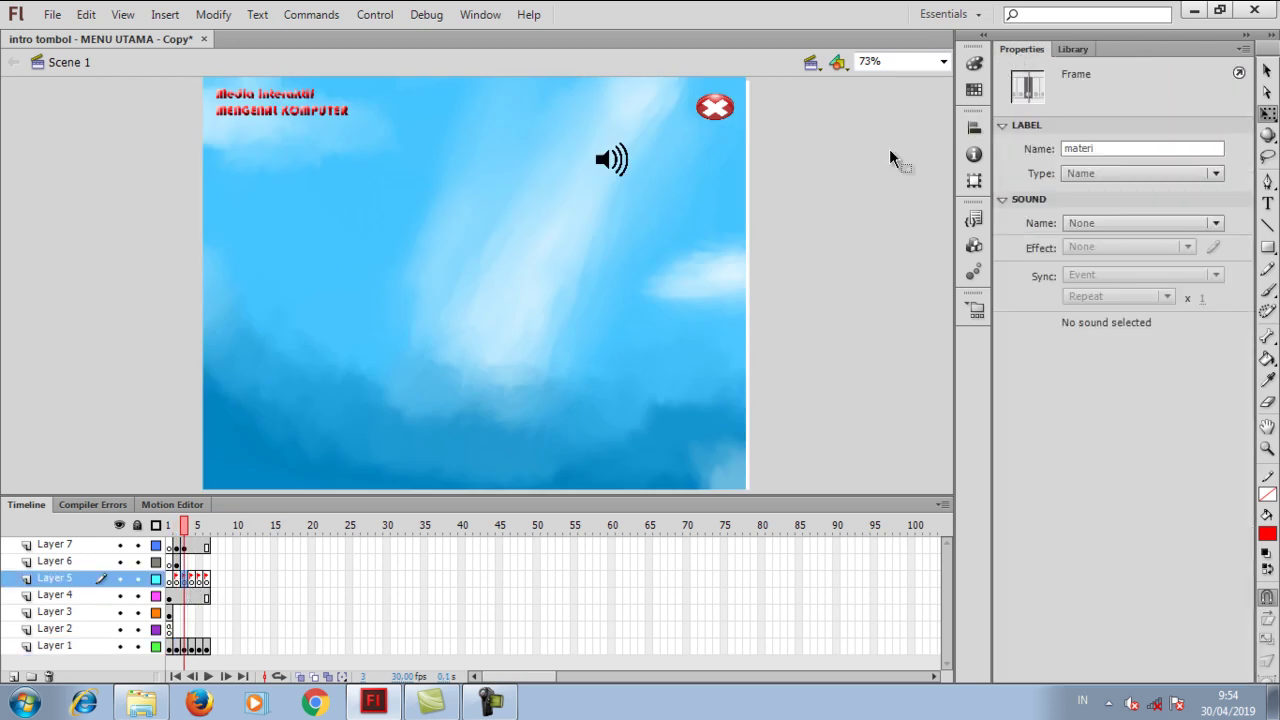
left_click(192, 581)
left_click(200, 583)
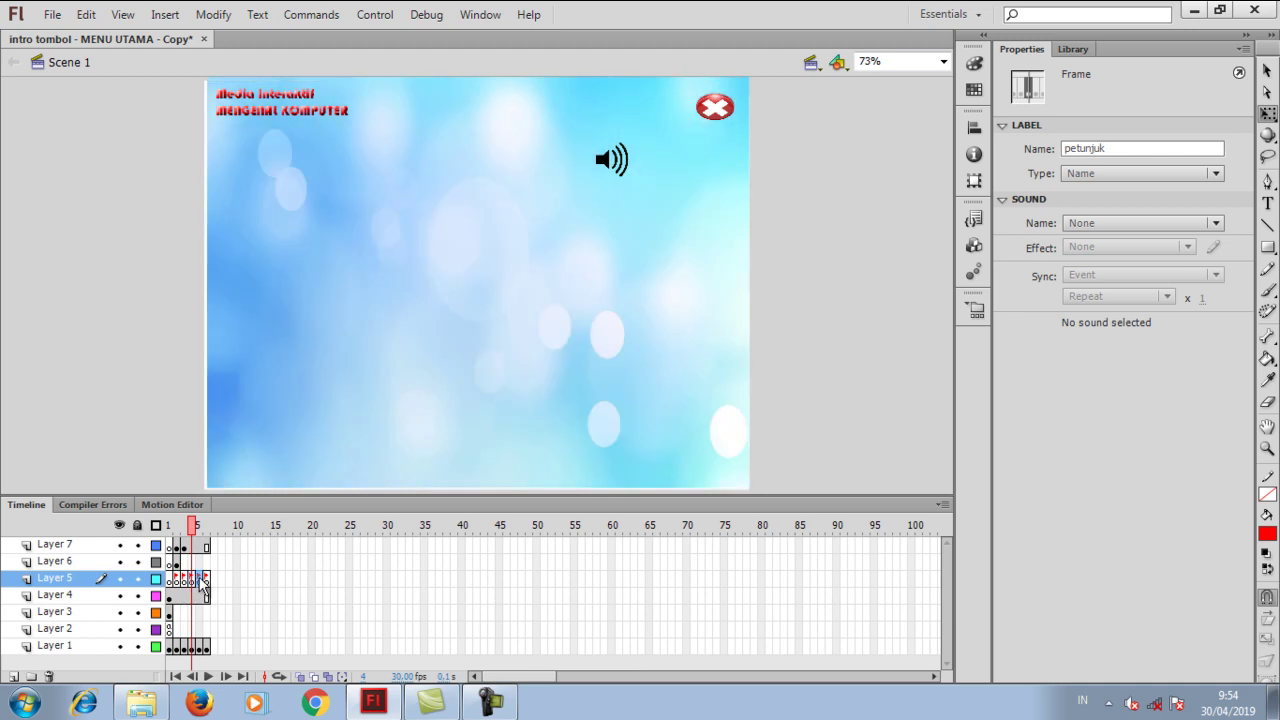
left_click(207, 584)
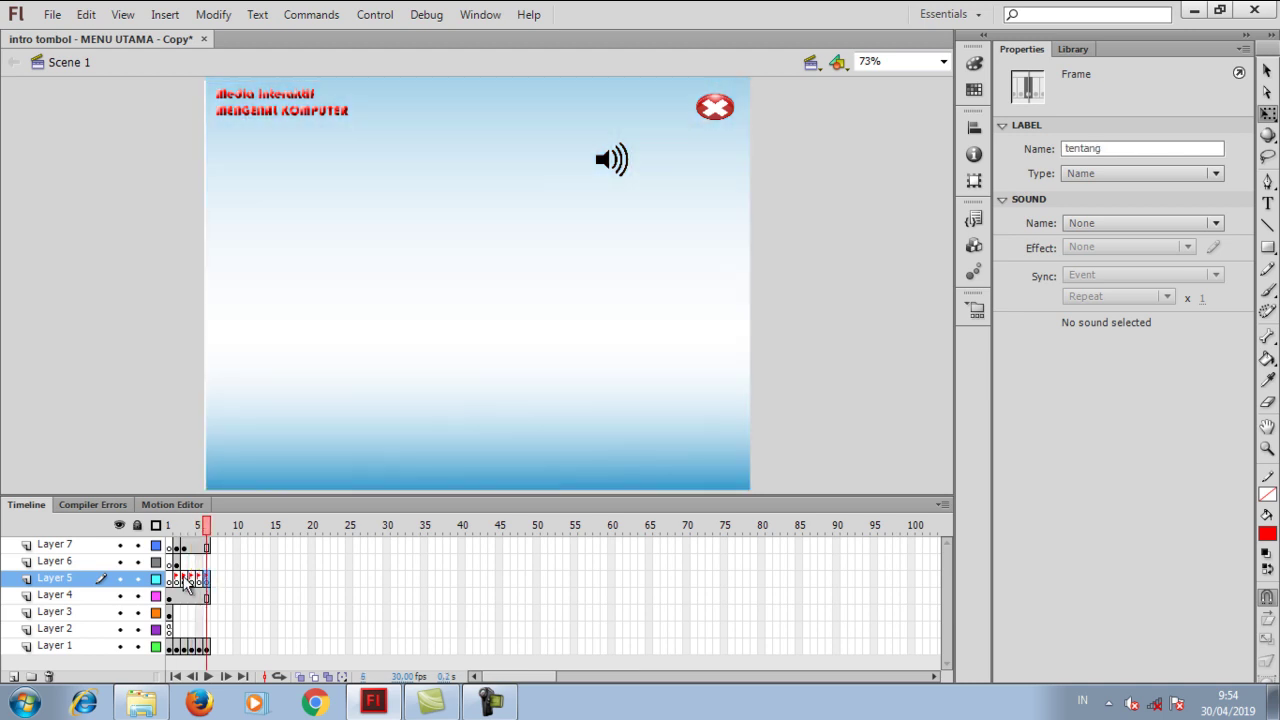
left_click(199, 584)
left_click(193, 585)
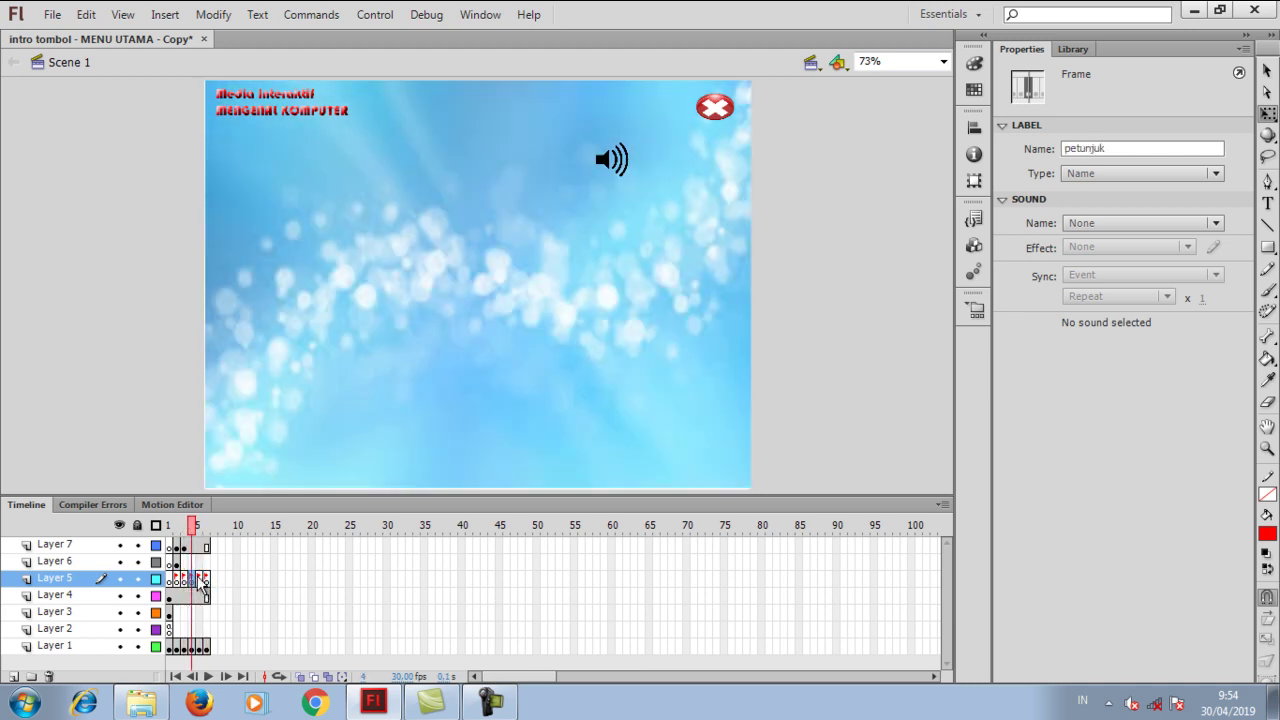
left_click(200, 583)
left_click(207, 583)
left_click(827, 336)
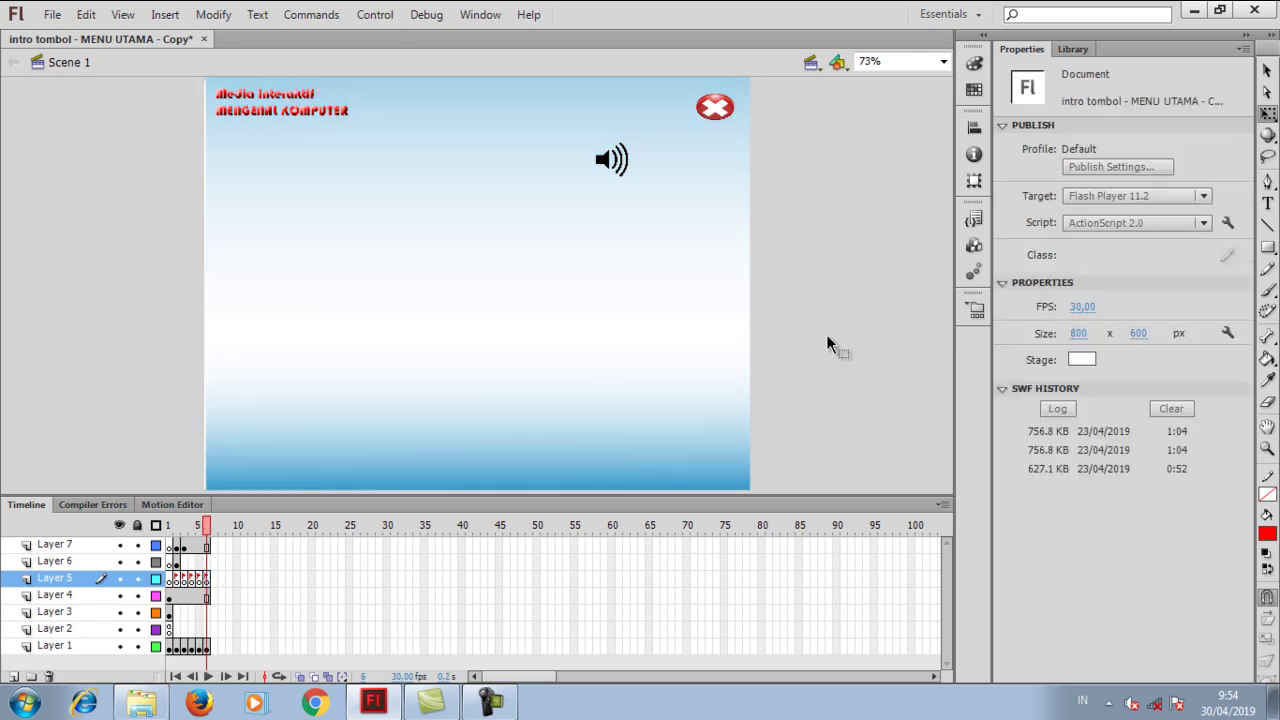
- Test the movie by entering the menu through the house button and trying the Petunjuk button, and close the preview
key("ctrl+Return")
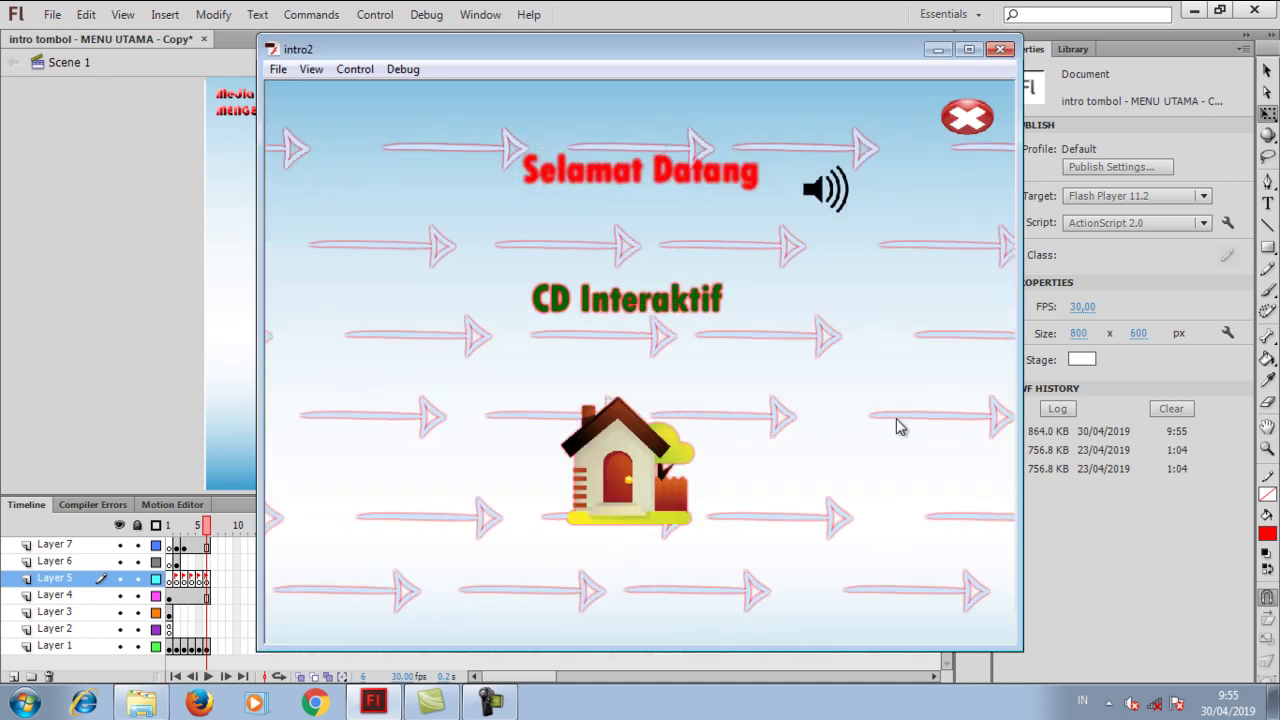
left_click(643, 488)
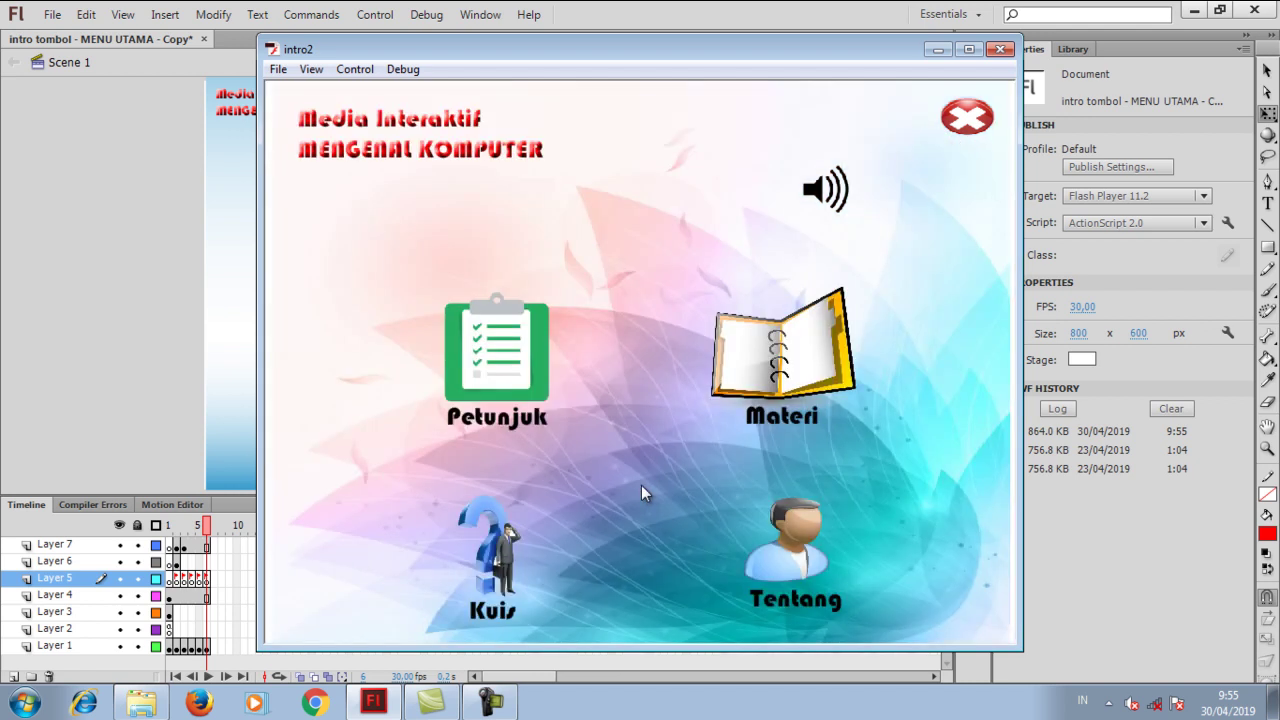
left_click(505, 368)
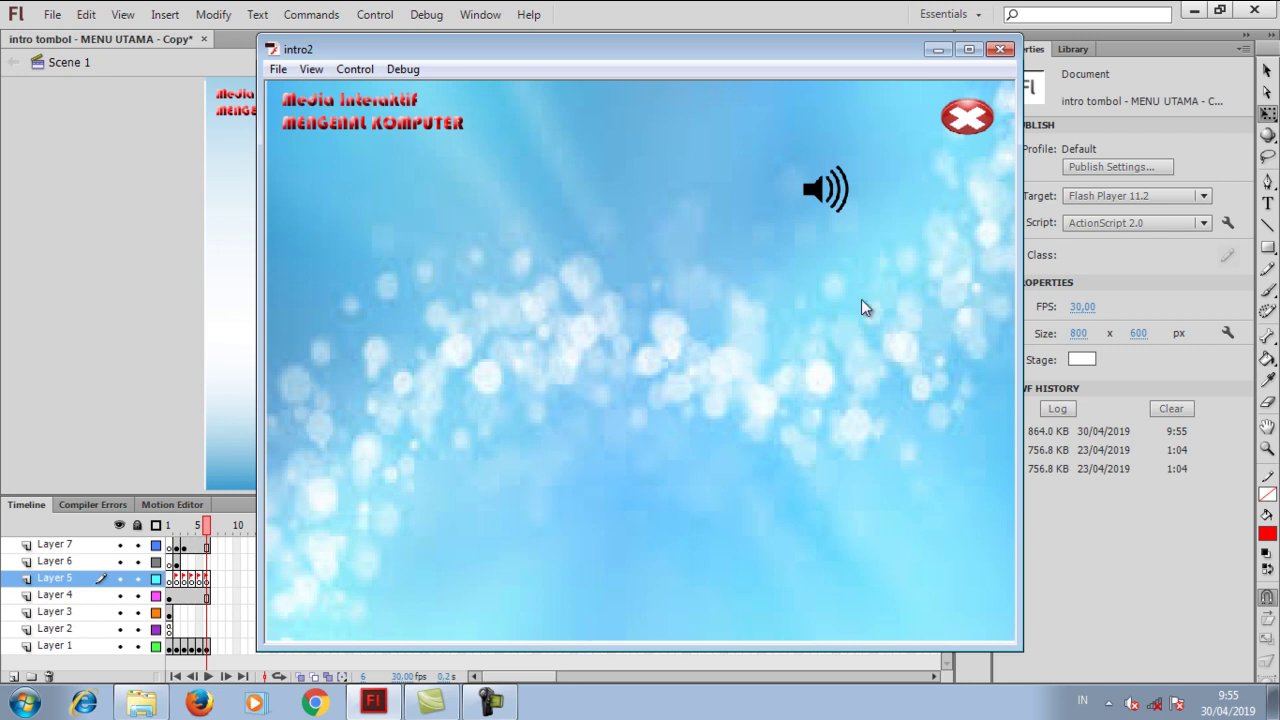
left_click(1000, 49)
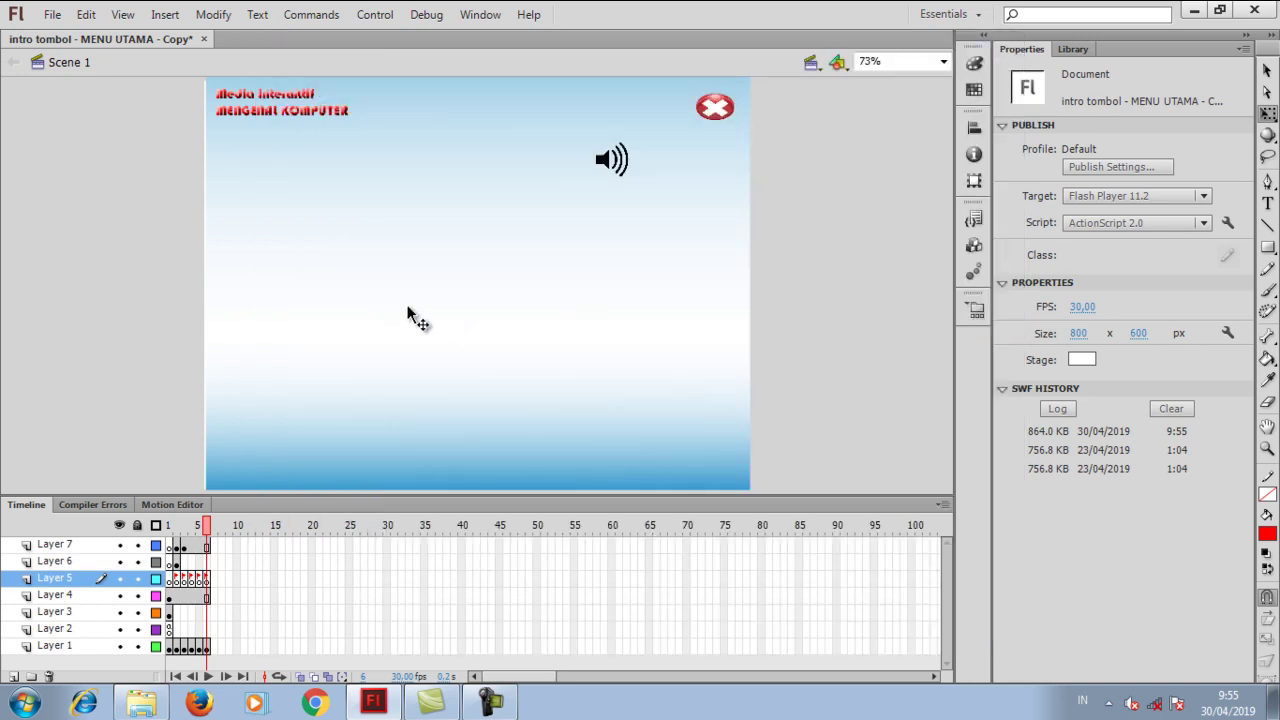
- Test the movie by entering the menu through the house button and trying the Materi button, and close the preview
key("ctrl+Return")
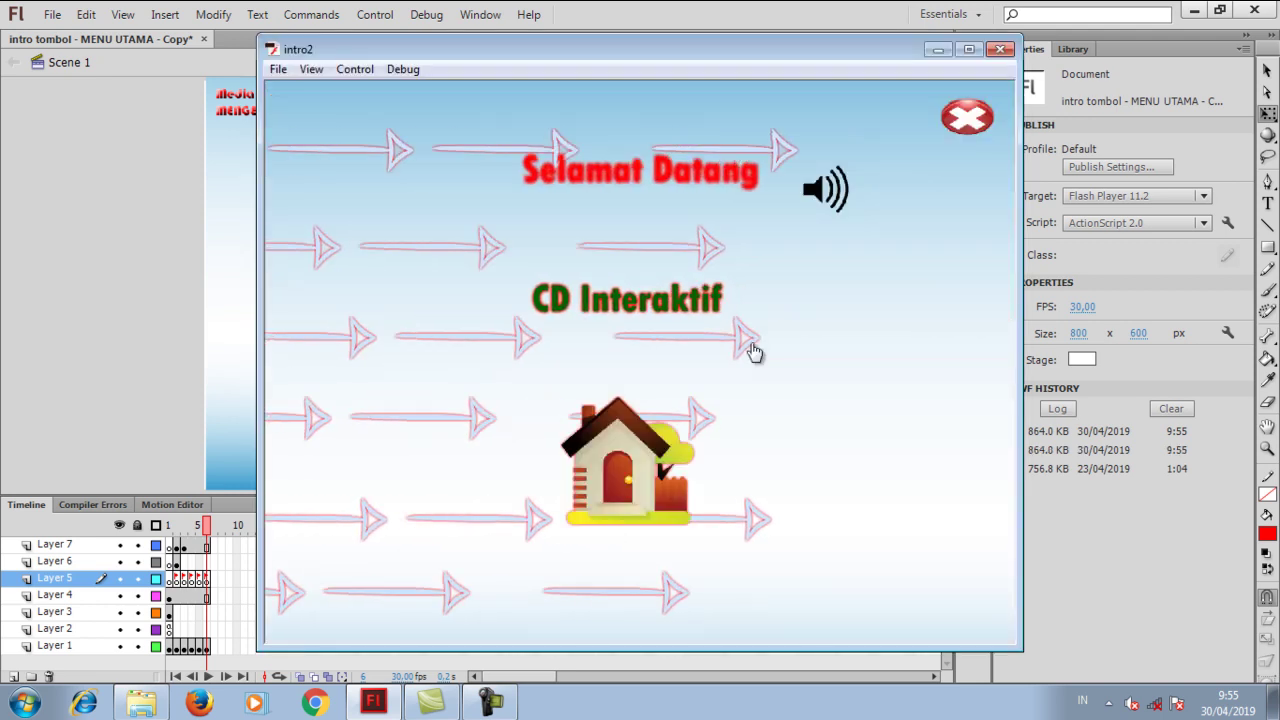
left_click(642, 446)
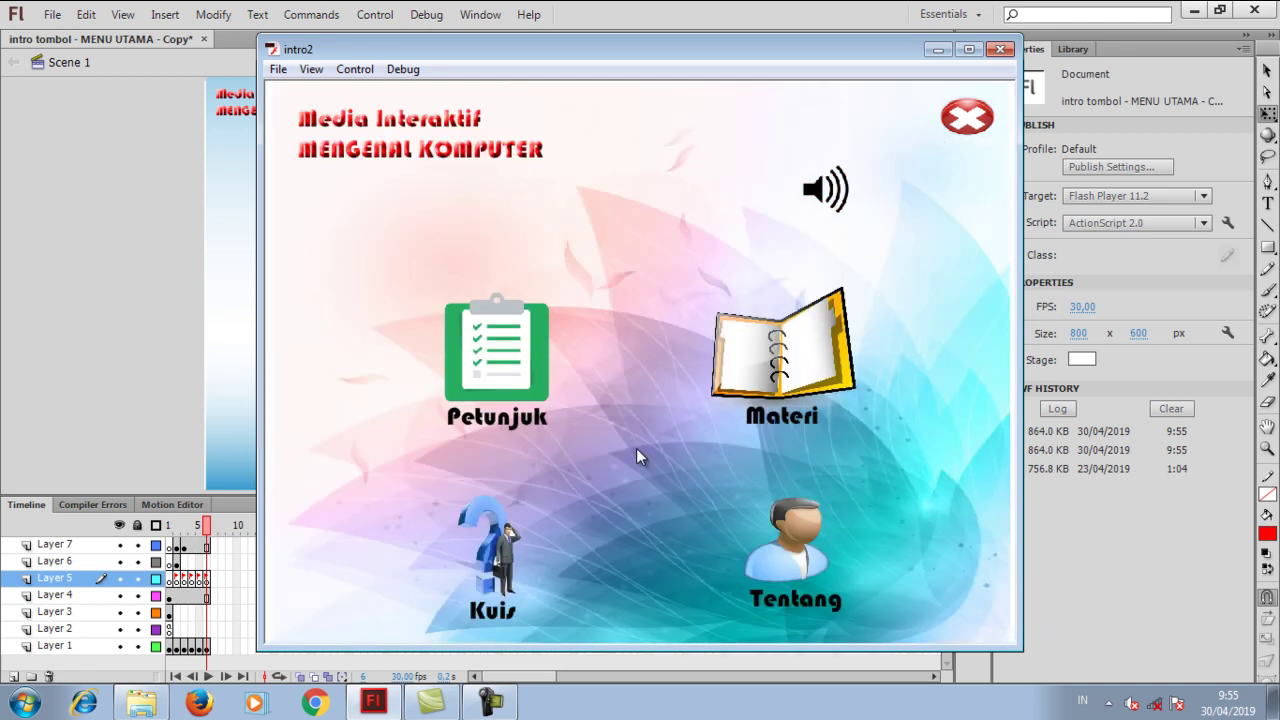
left_click(785, 373)
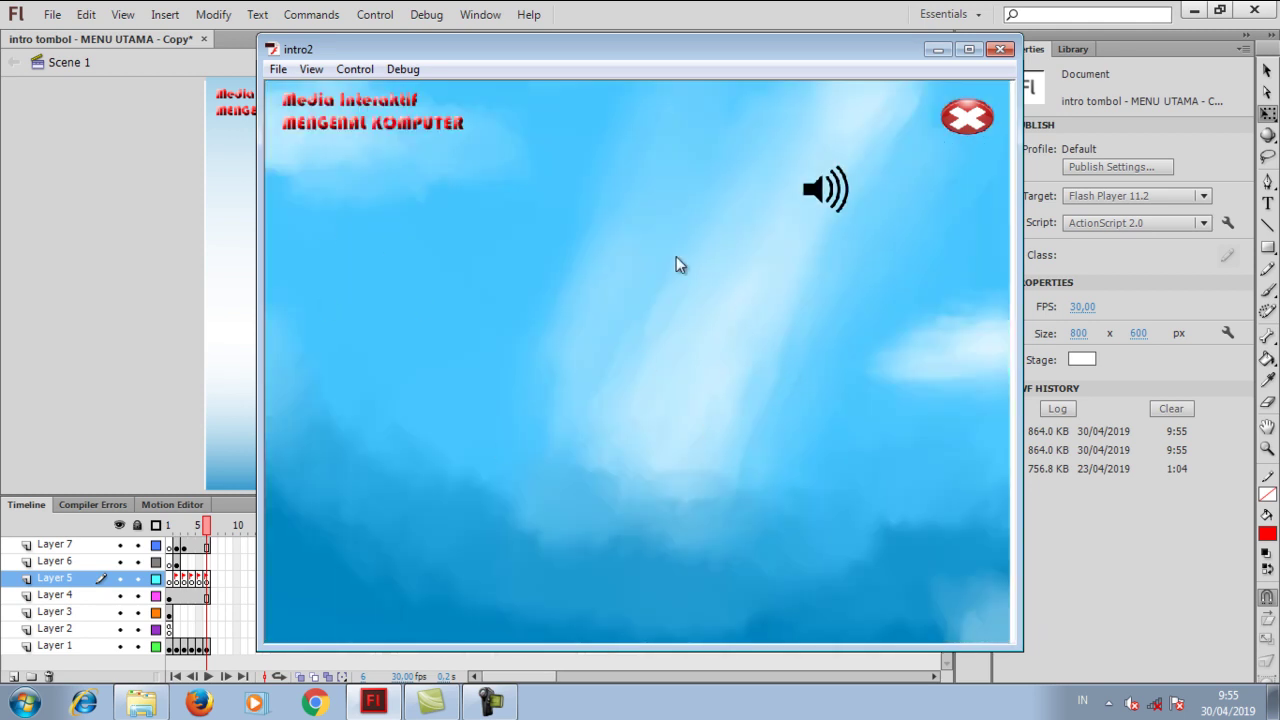
left_click(1000, 49)
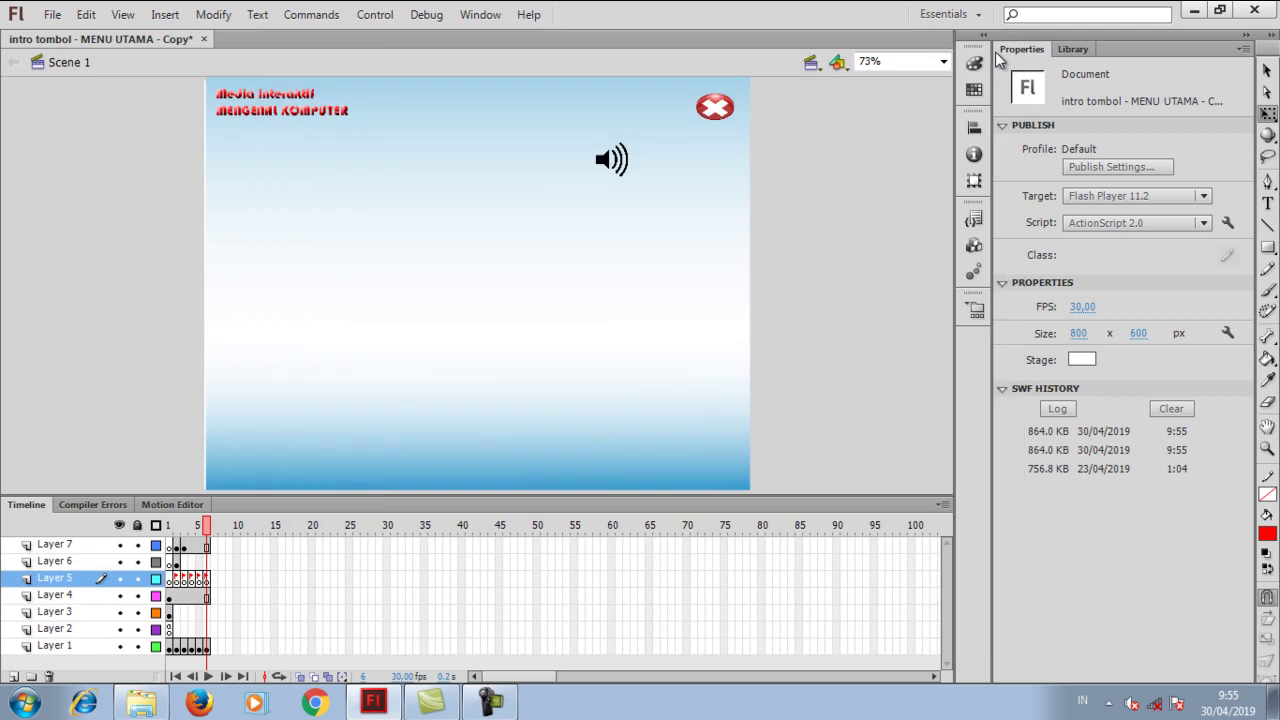
- Test the movie again, entering through the house button and trying the Kuis button, and close the preview
key("ctrl+Return")
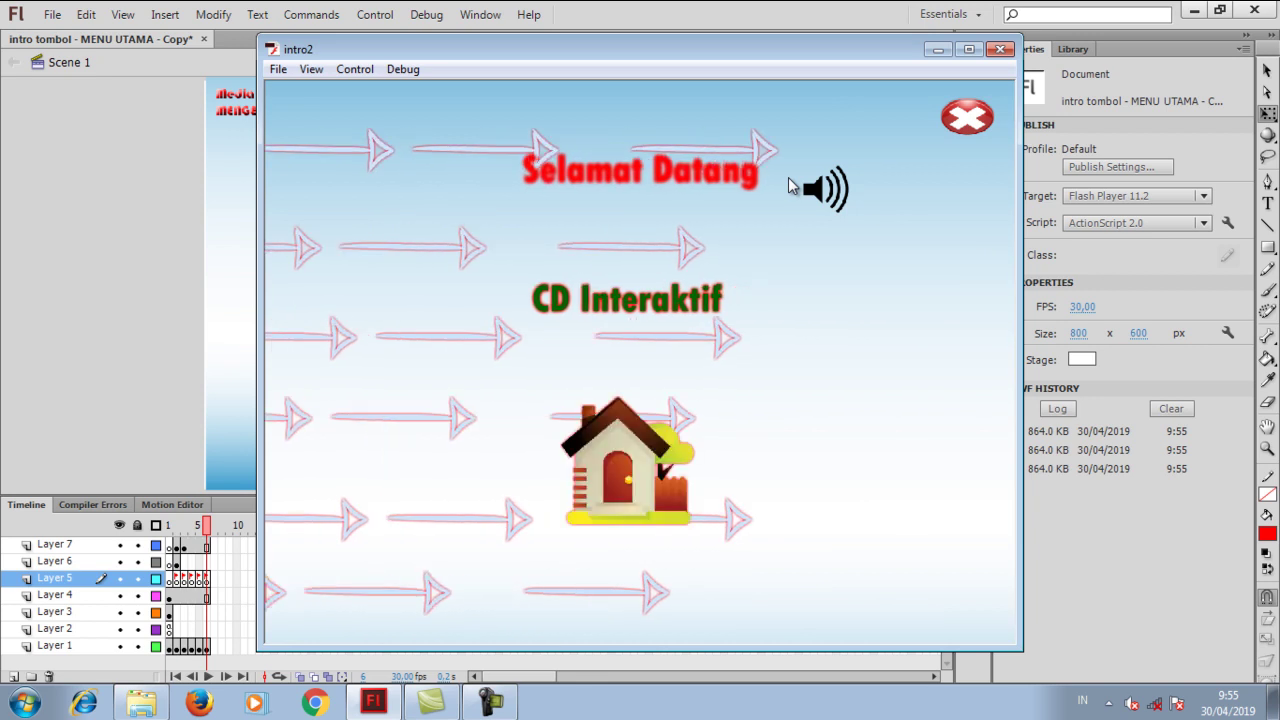
left_click(645, 488)
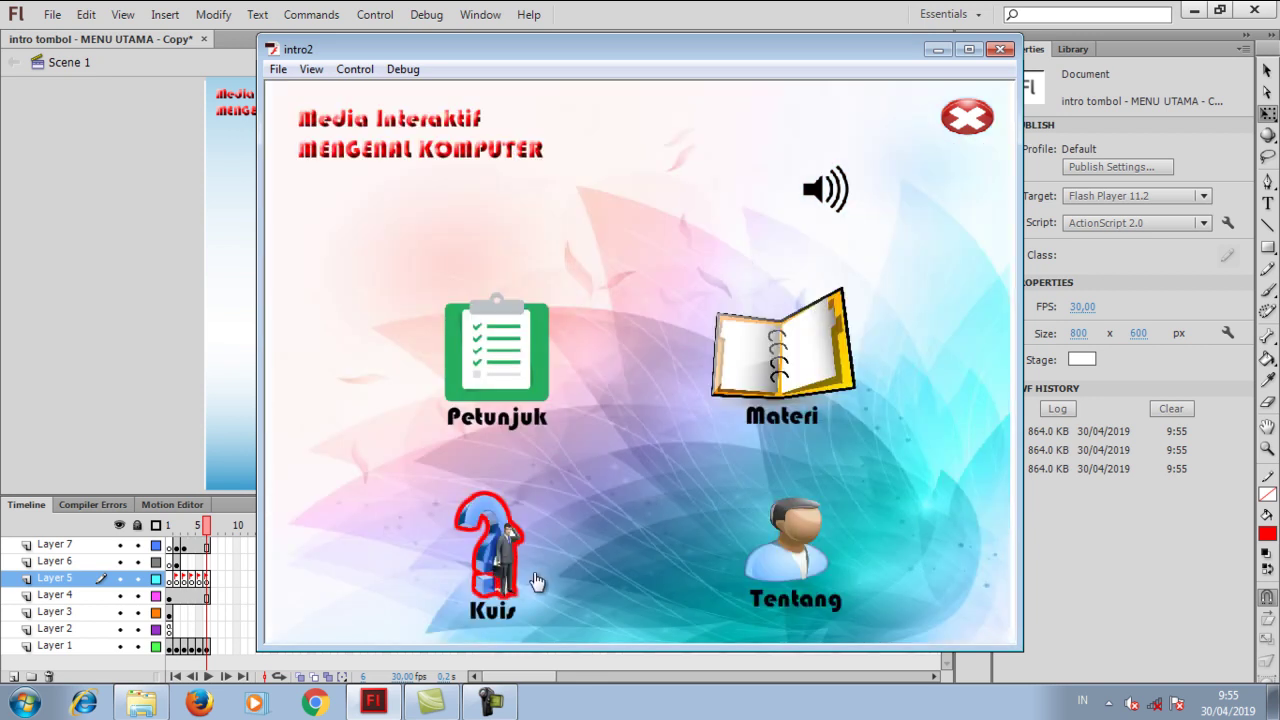
left_click(496, 568)
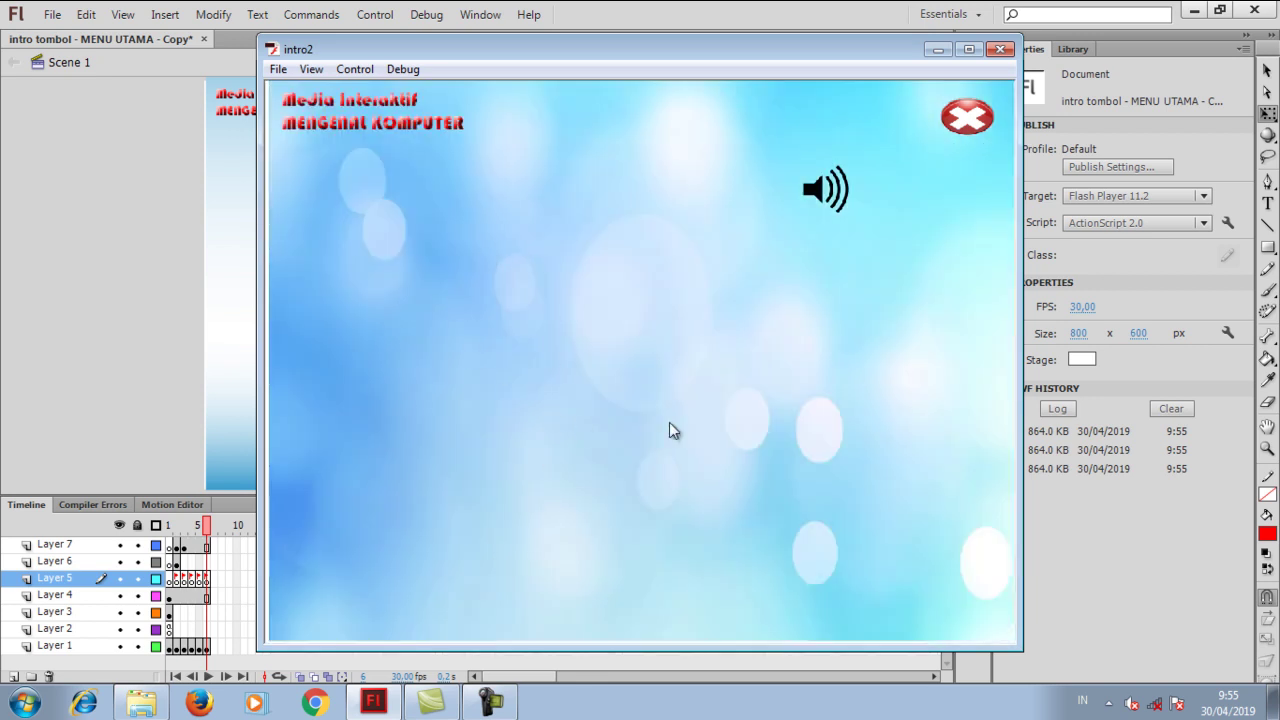
left_click(1001, 49)
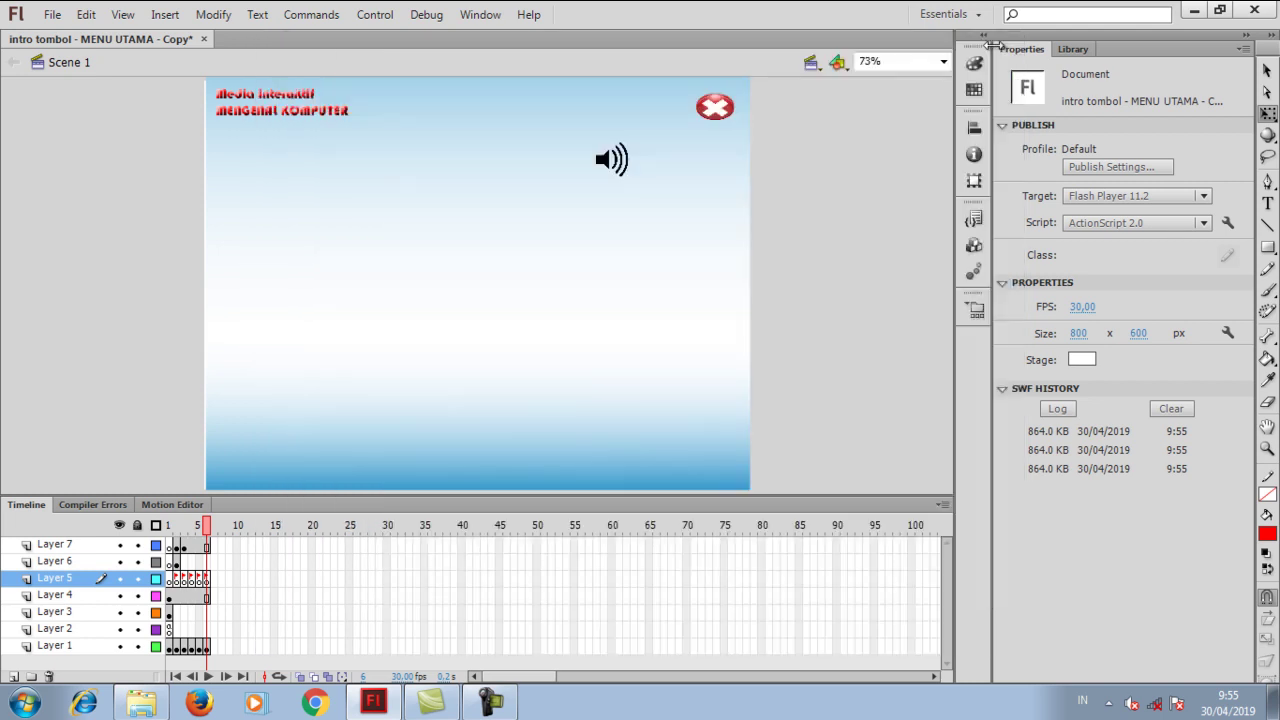
- Run the movie once more to try the Tentang button from the menu, and close the preview
key("ctrl+Return")
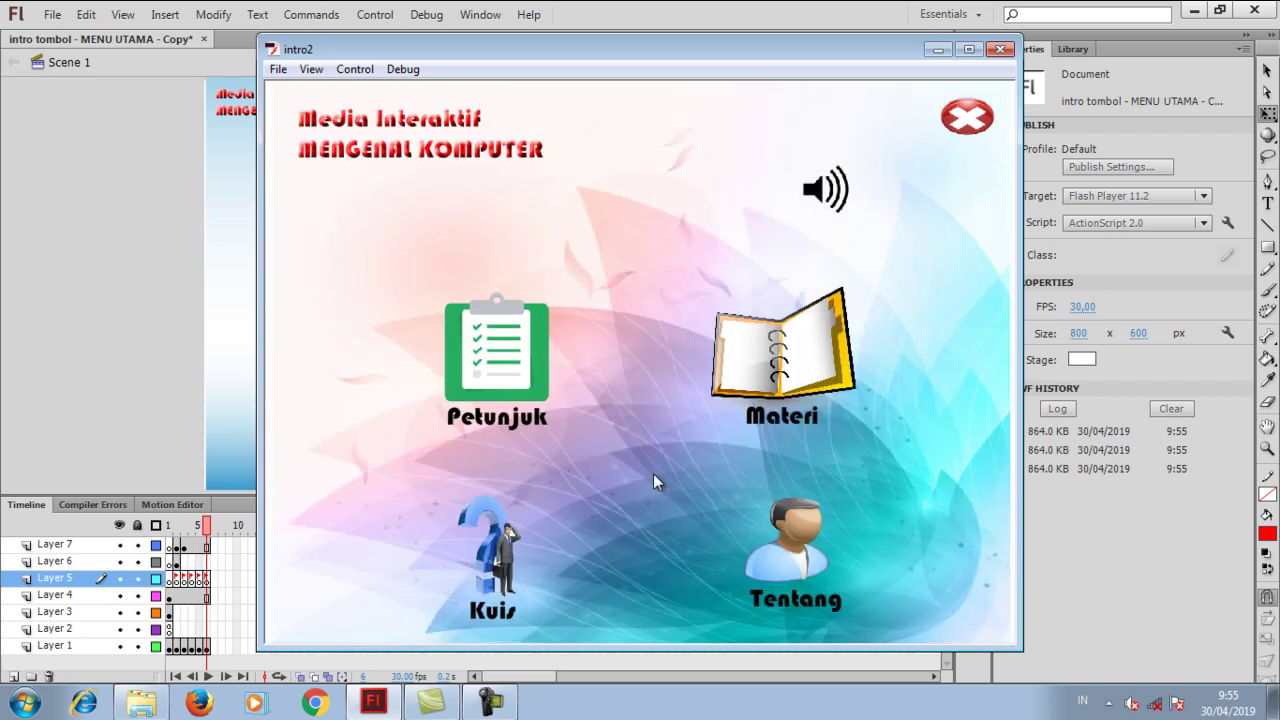
left_click(773, 550)
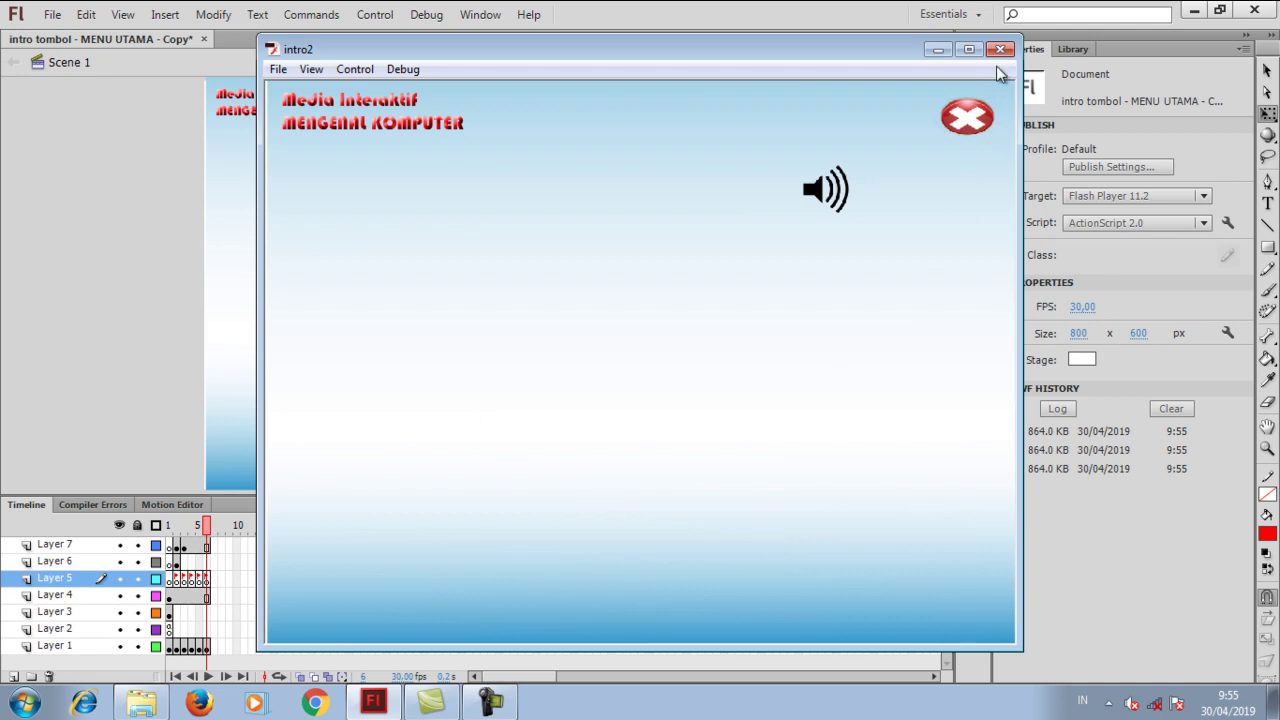
left_click(811, 211)
left_click(1001, 49)
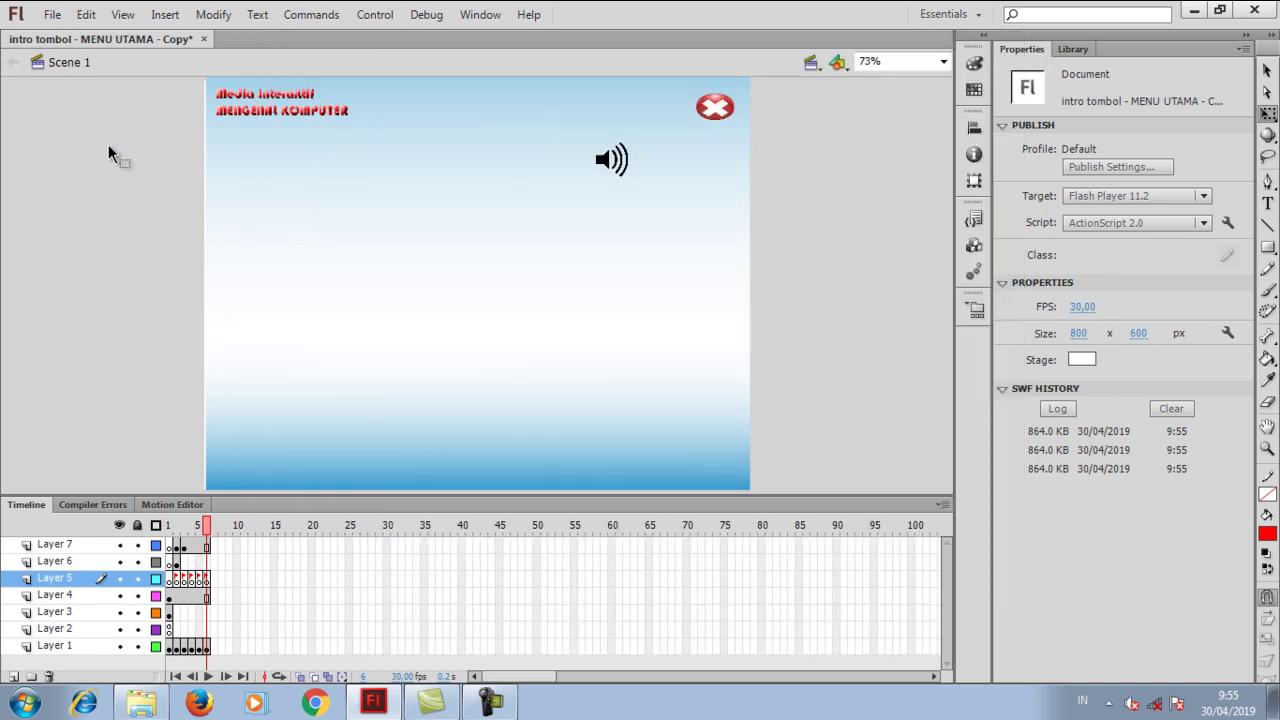
- Save the Flash document
left_click(52, 14)
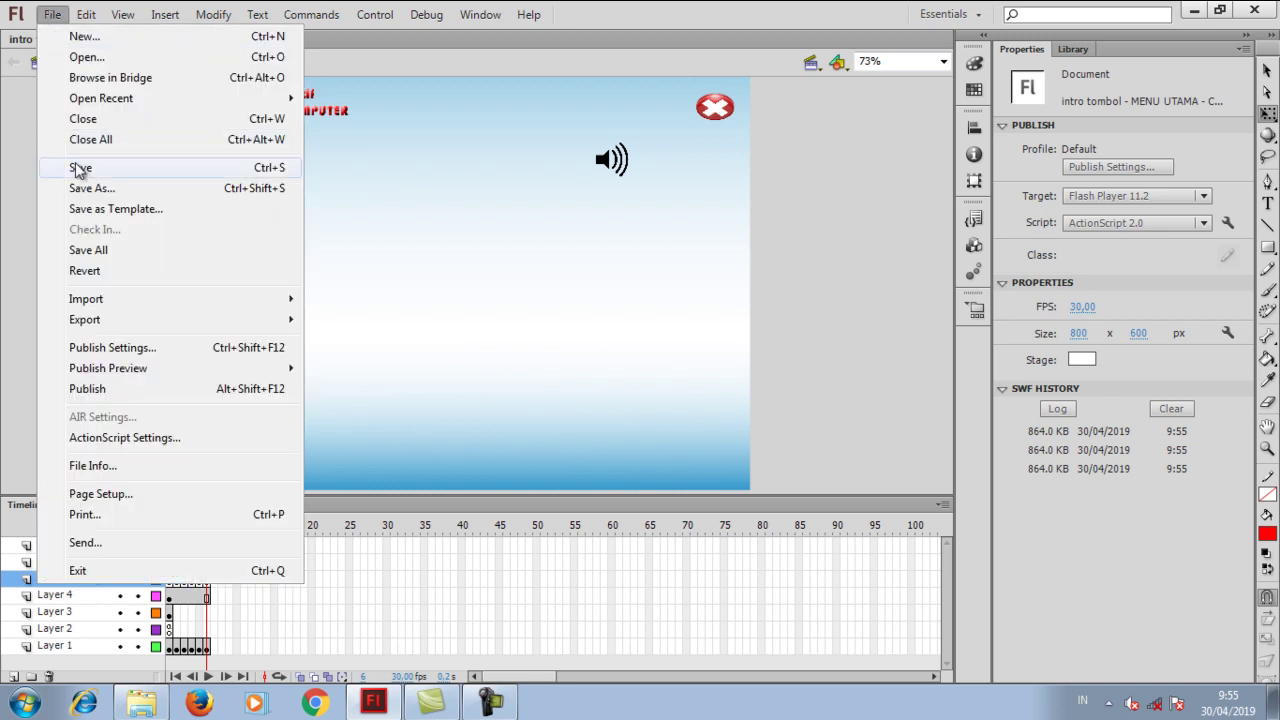